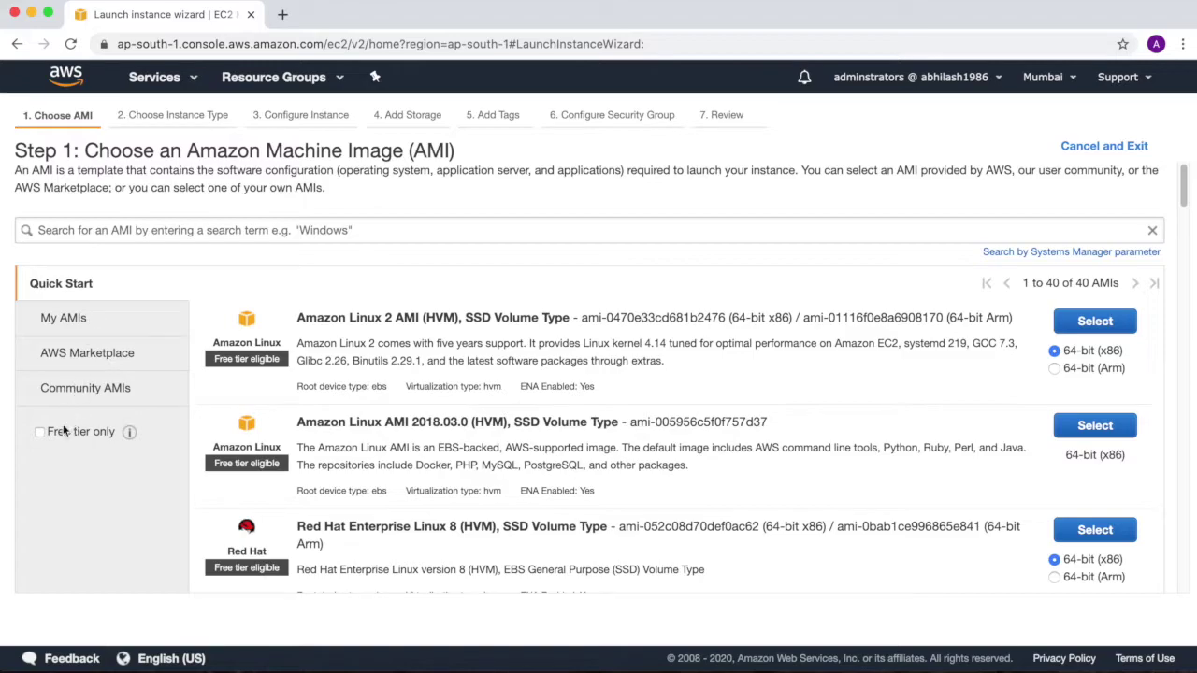
# Filter the AMI list to free tier only, leaving 18 images
pyautogui.click(40, 432)
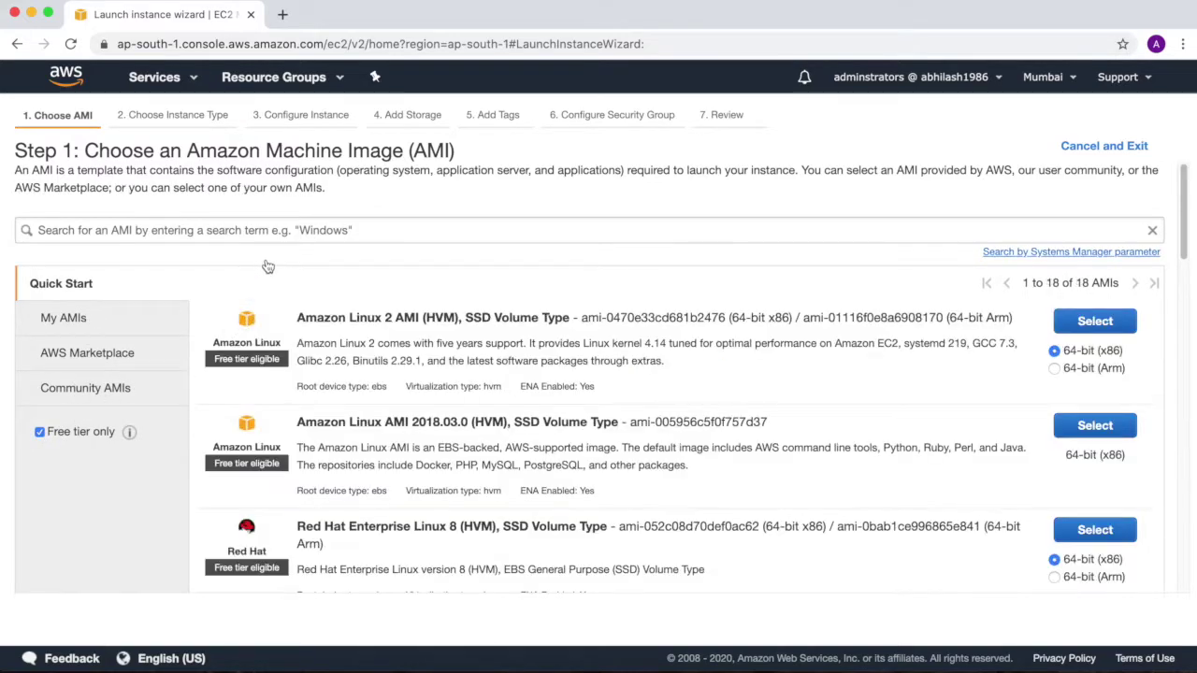
# Search for Windows images and choose Windows Server 2019 Base on t2.micro
pyautogui.click(303, 235)
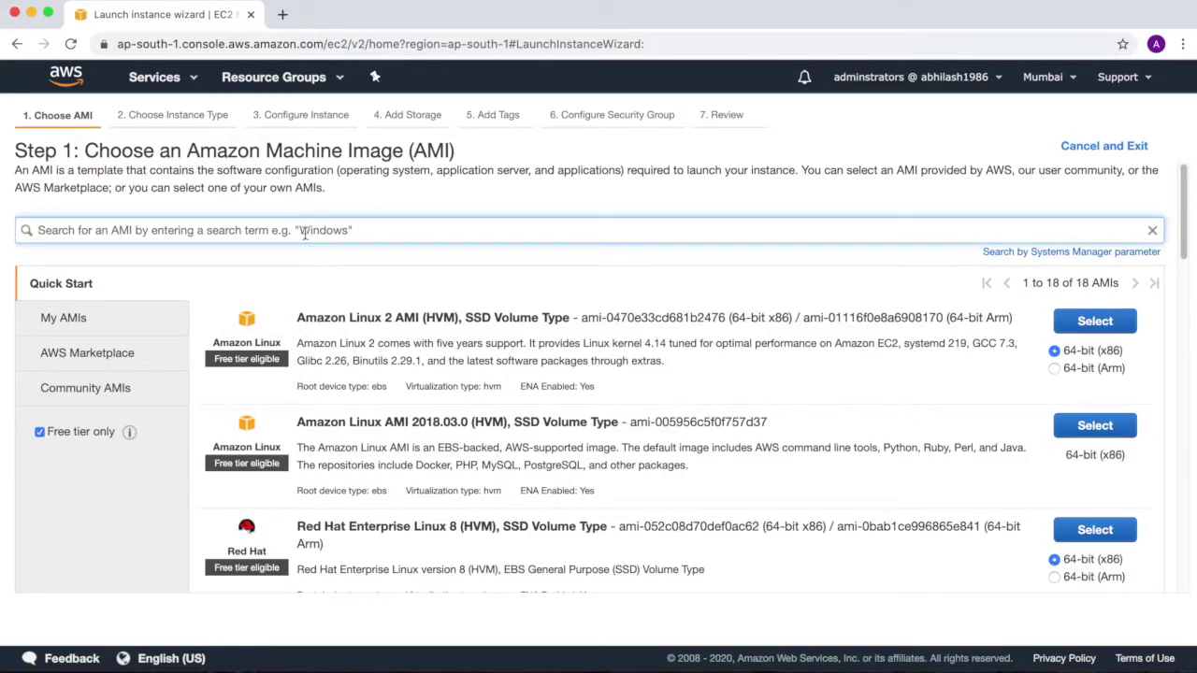
pyautogui.write('w')
pyautogui.press('Return')
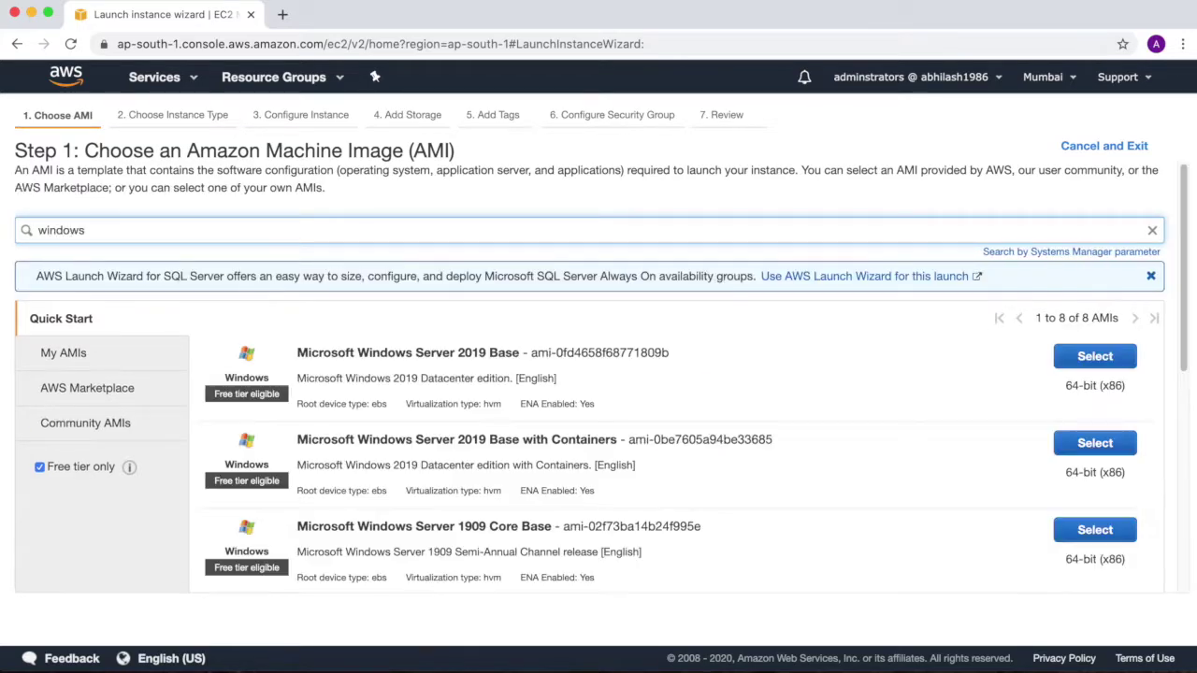
pyautogui.click(1095, 360)
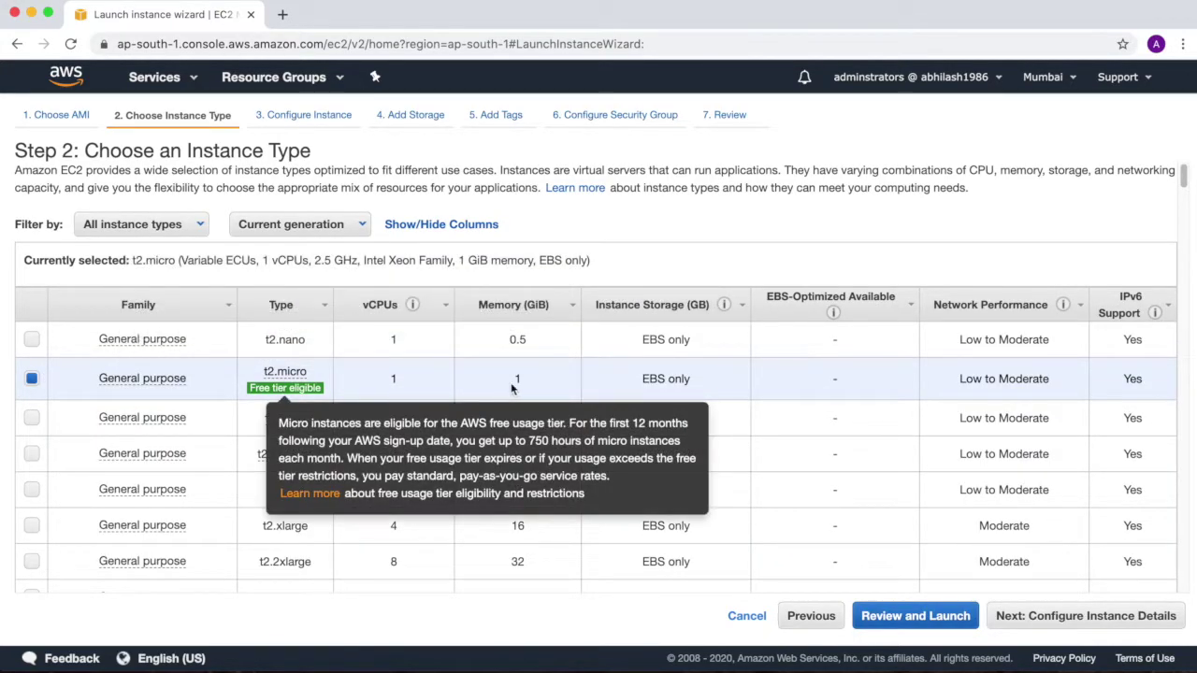
pyautogui.click(1045, 625)
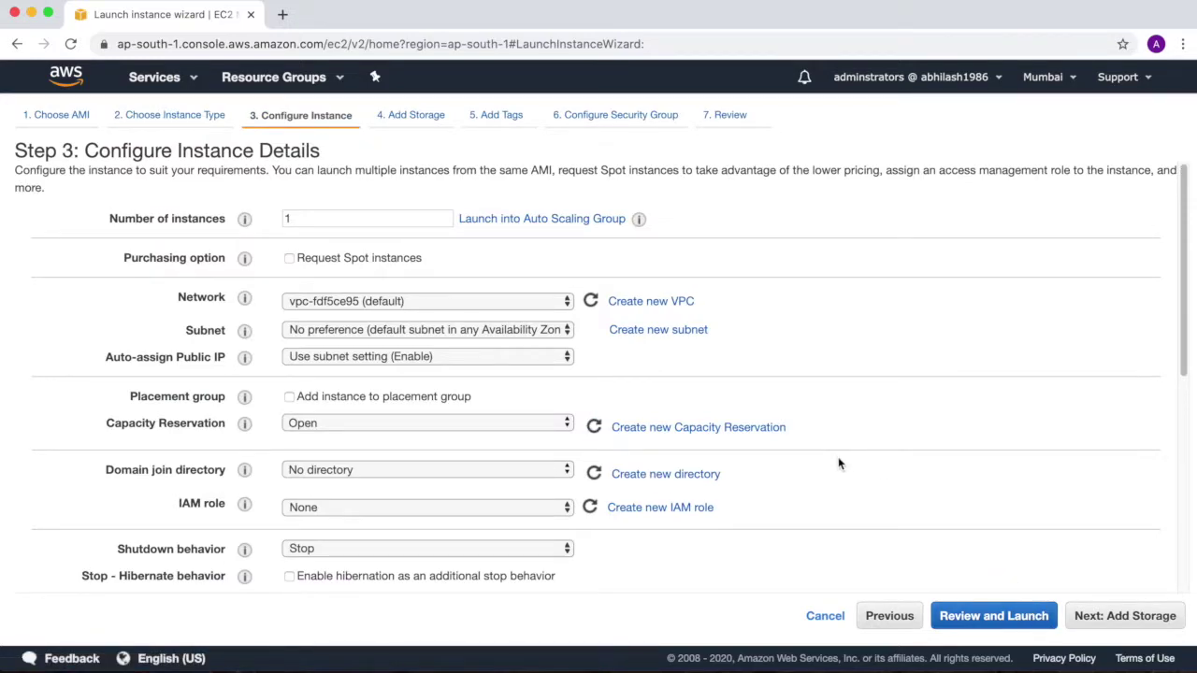
# Enable protection against accidental termination and accept the default 30 GiB gp2 root volume
pyautogui.scroll(-5, 838, 464)
pyautogui.scroll(-3, 838, 464)
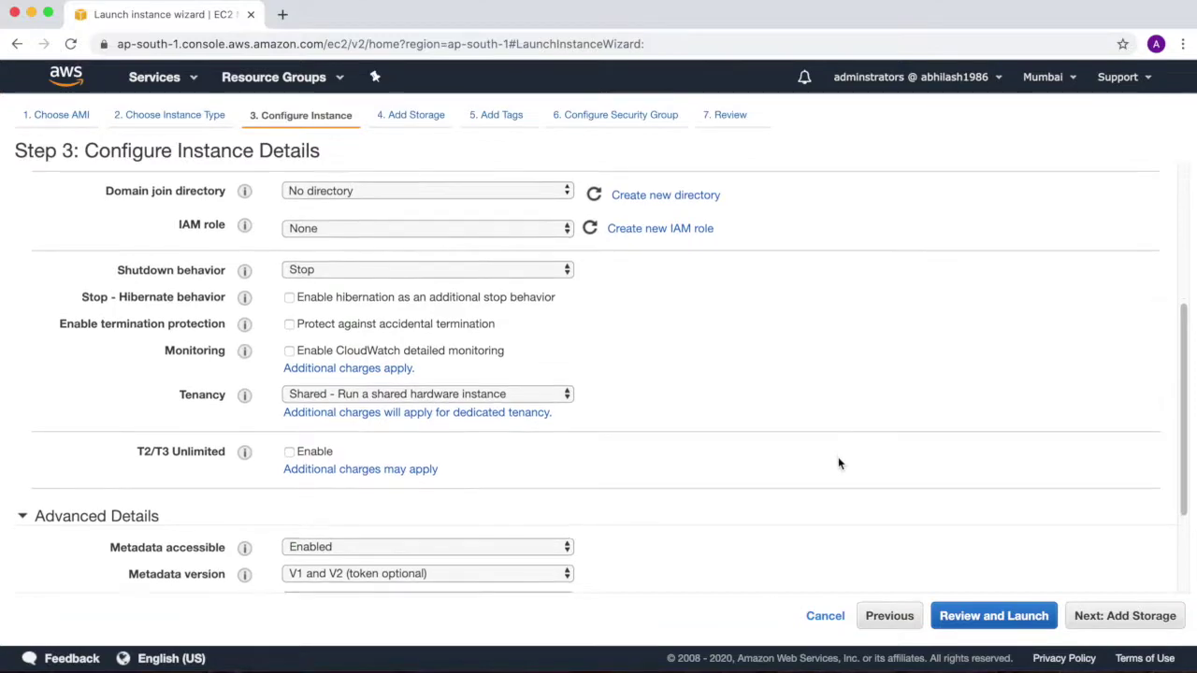
pyautogui.click(346, 514)
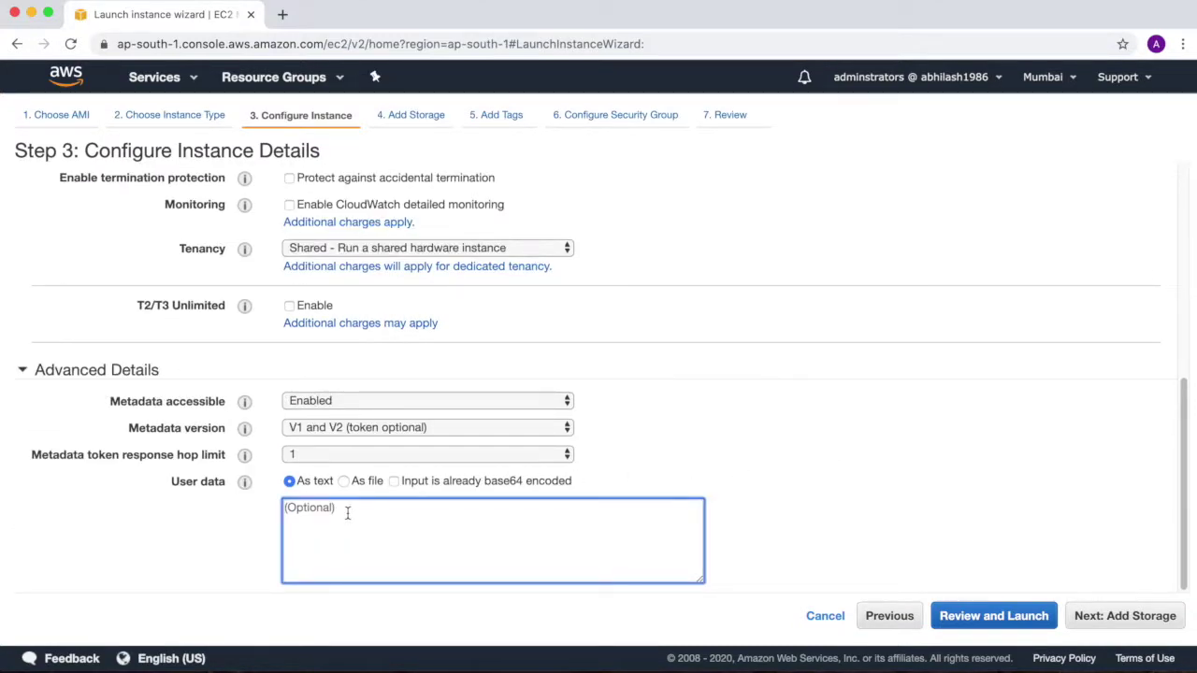
pyautogui.scroll(3, 542, 449)
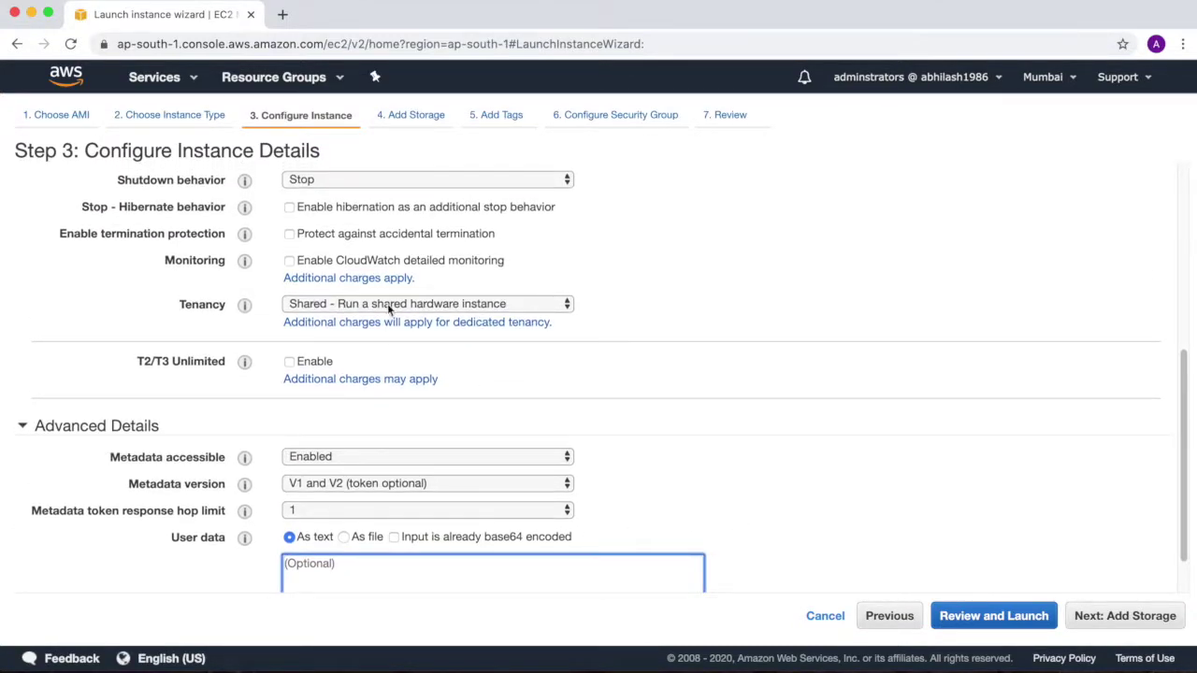
pyautogui.click(289, 233)
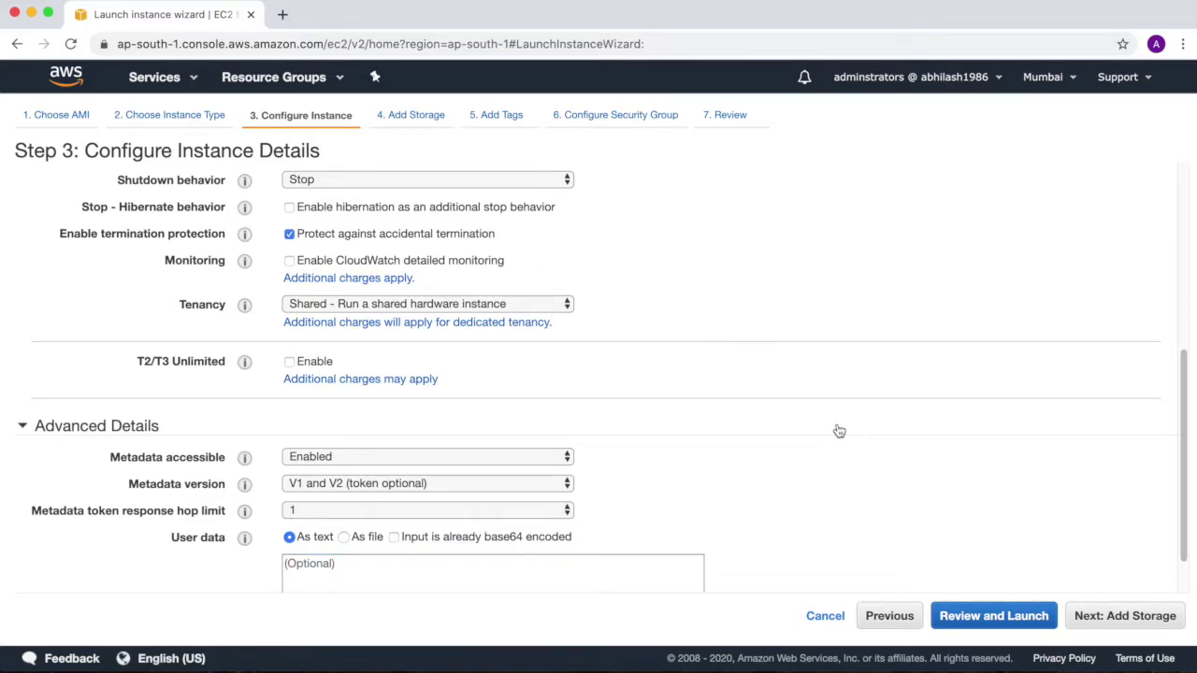
pyautogui.click(1118, 621)
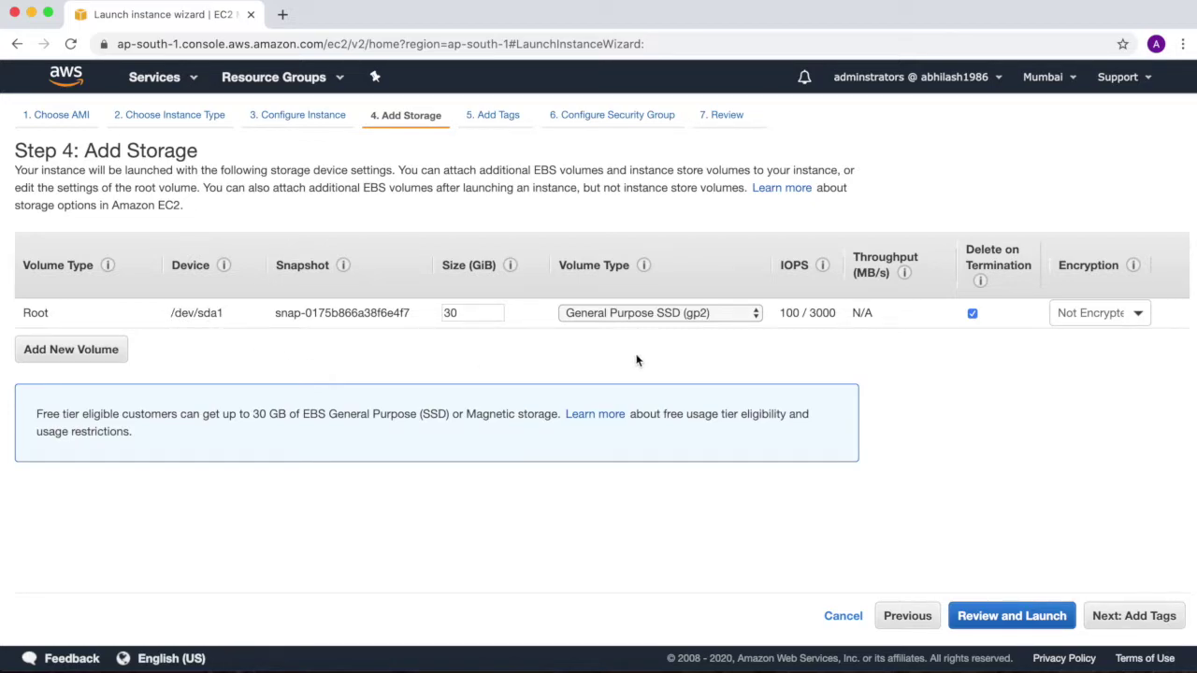
pyautogui.click(1110, 620)
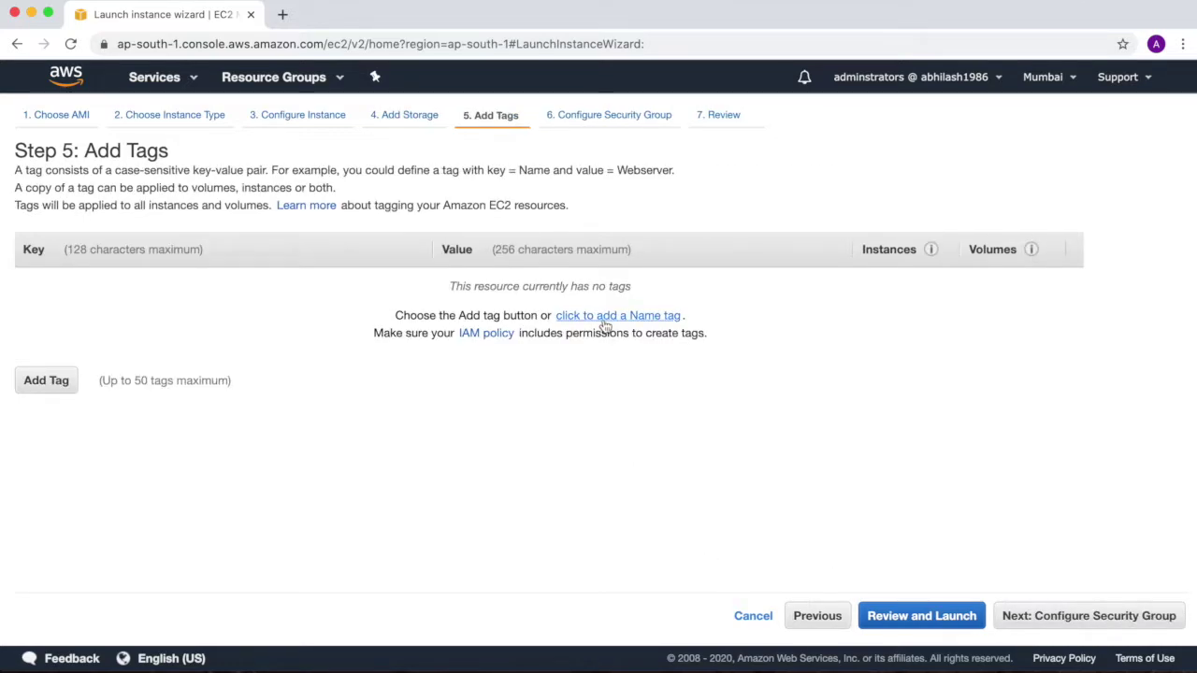
# Add a Name tag of WindowsInstanceCheck and opt to reuse an existing security group
pyautogui.click(612, 318)
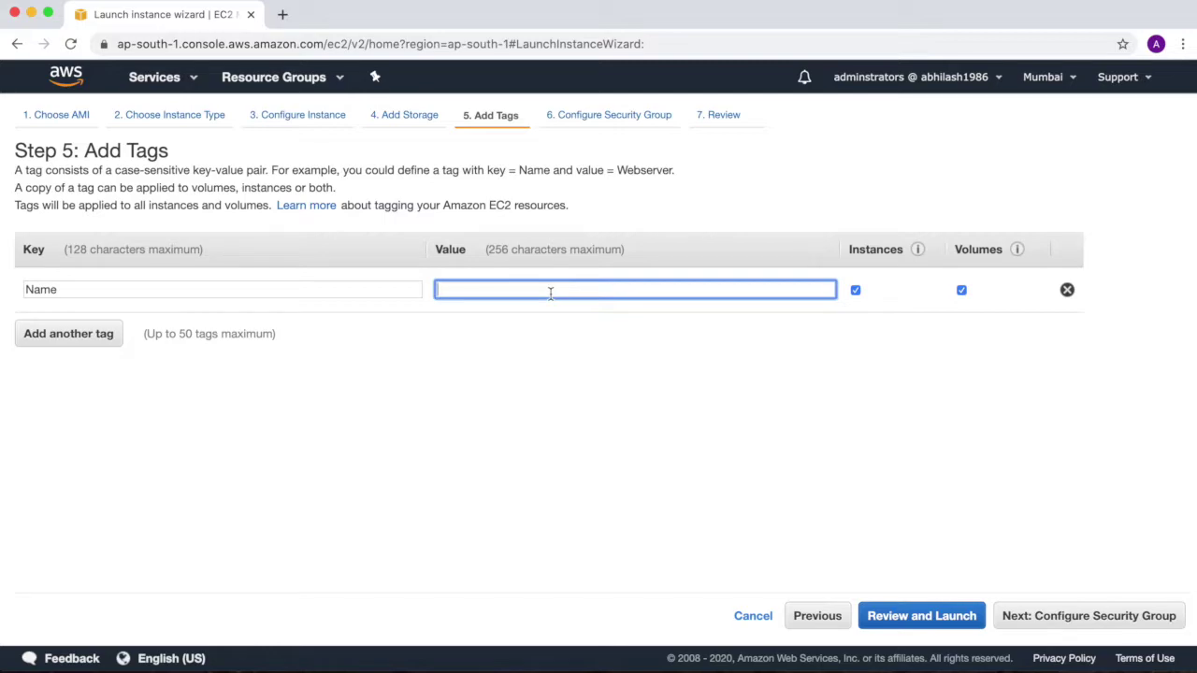
pyautogui.write('Wi')
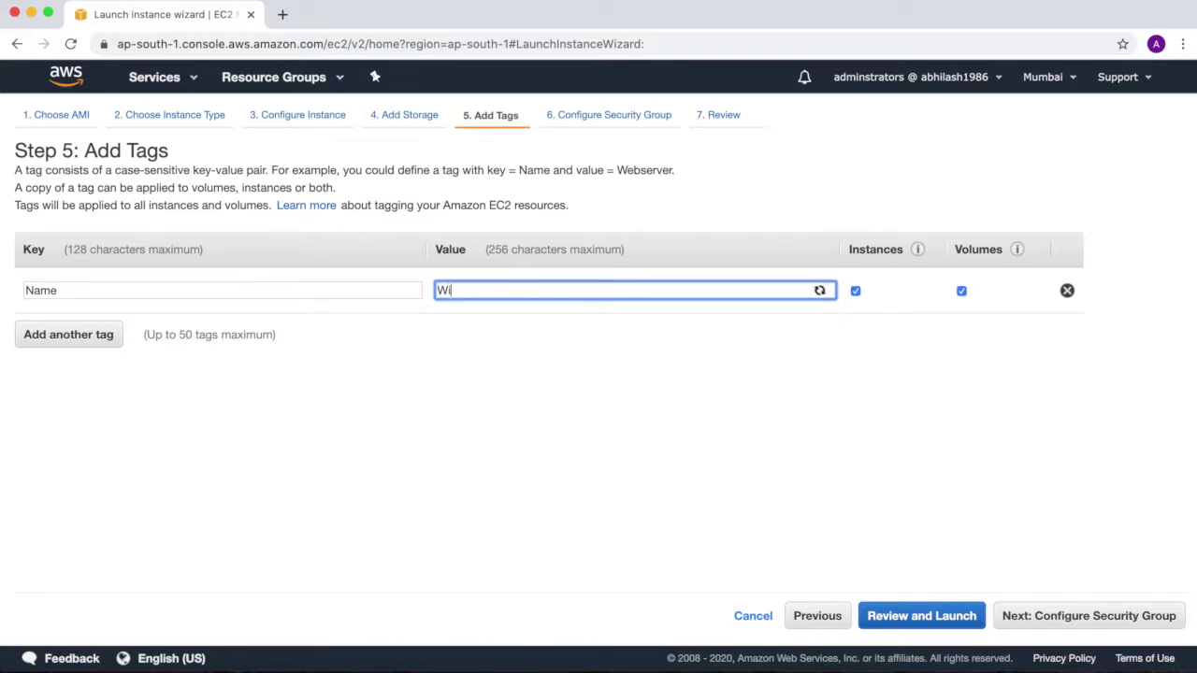
pyautogui.write('ndowsIn')
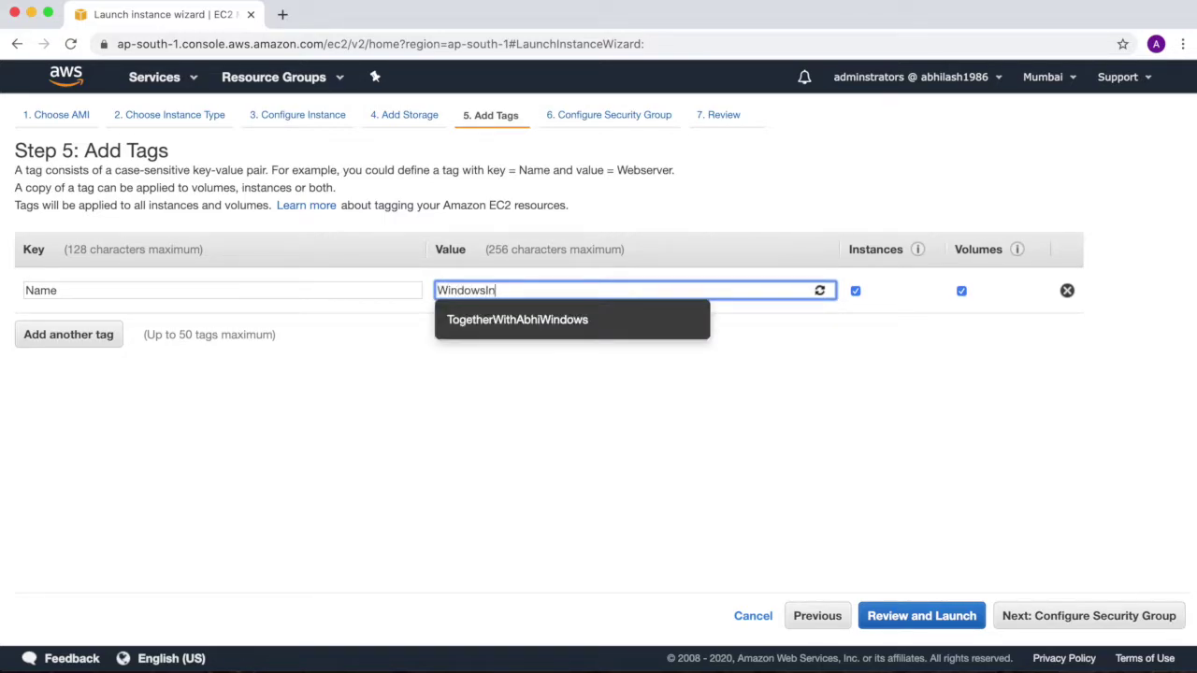
pyautogui.write('stanceCheck')
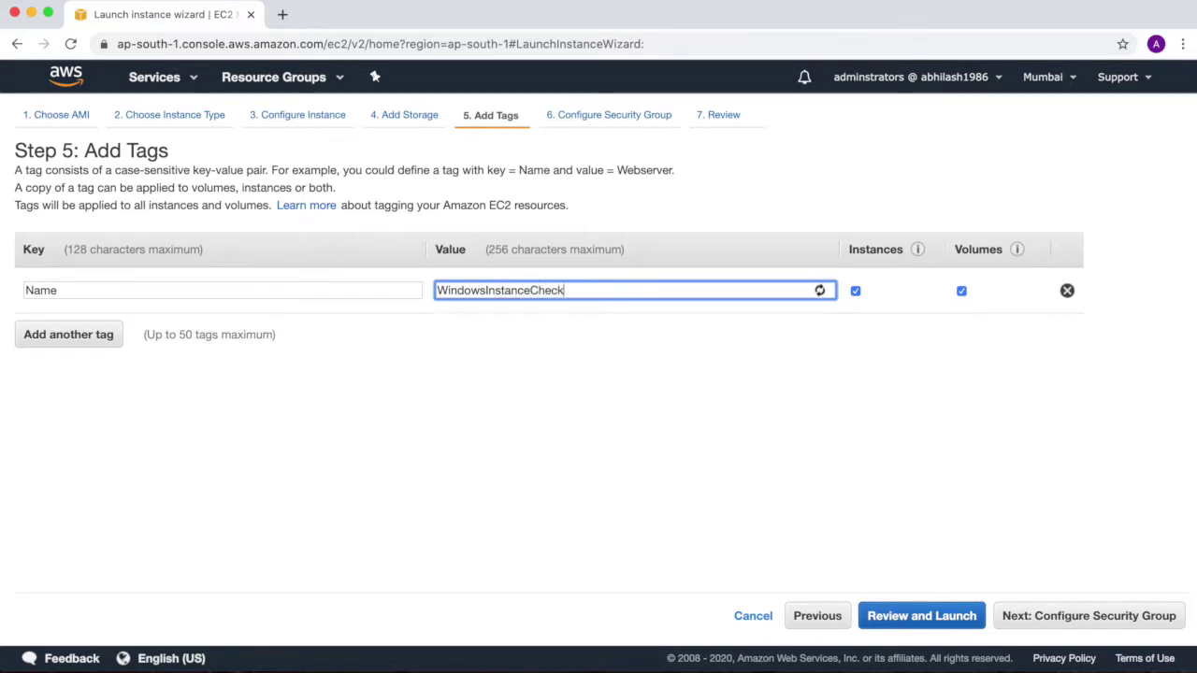
pyautogui.click(1092, 623)
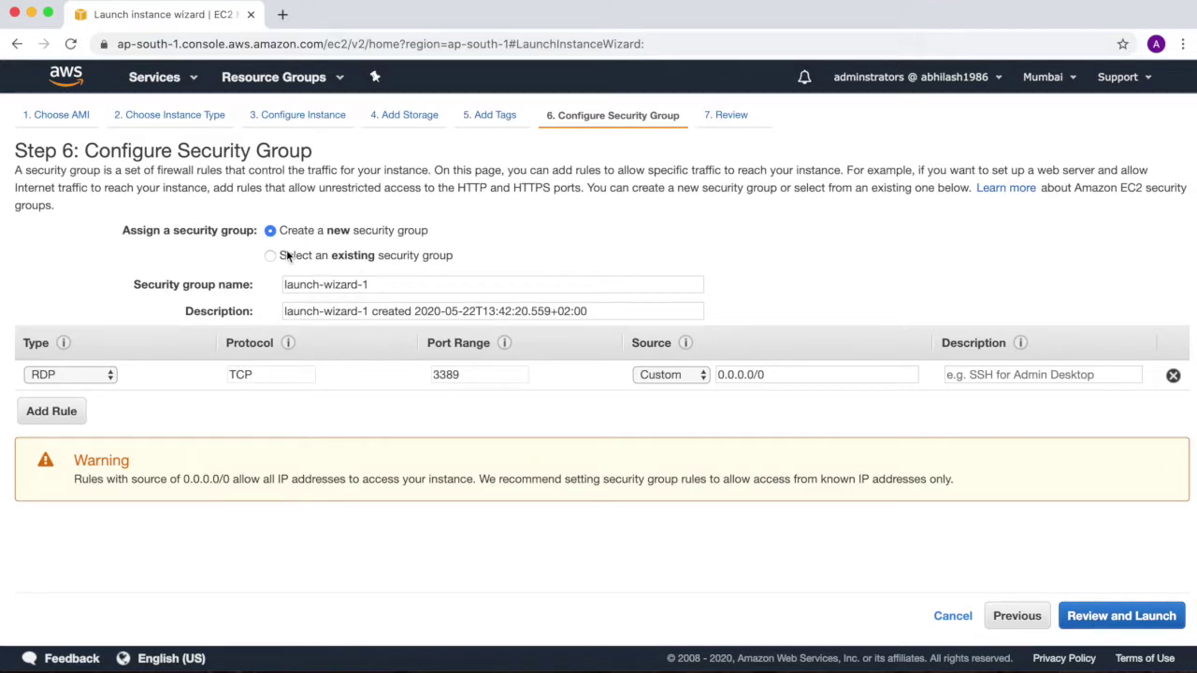
pyautogui.click(271, 256)
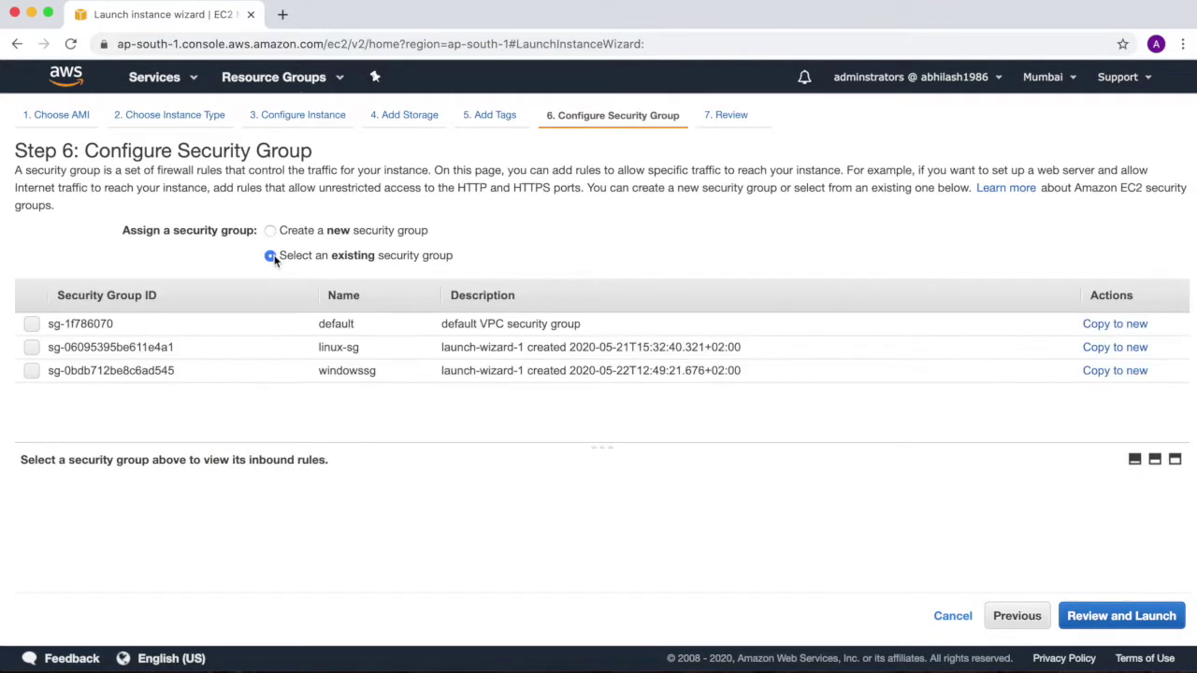
# Assign the existing windowssg security group (RDP, TCP 3389) and read through the launch review
pyautogui.click(33, 371)
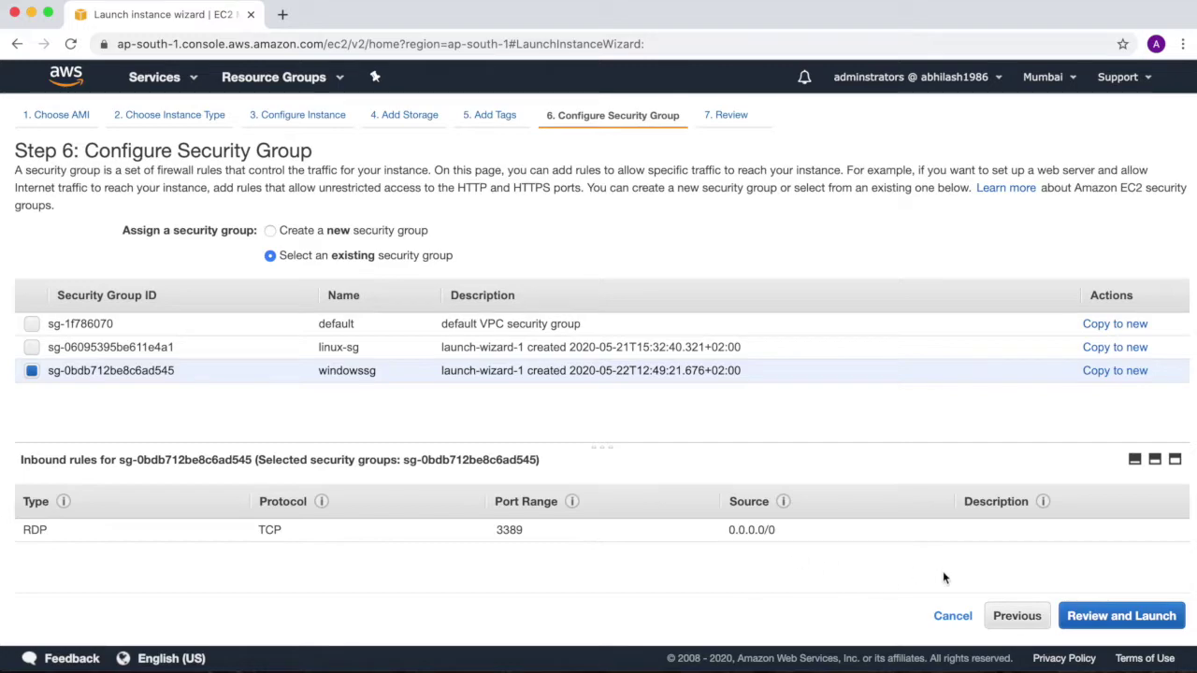
pyautogui.click(1121, 616)
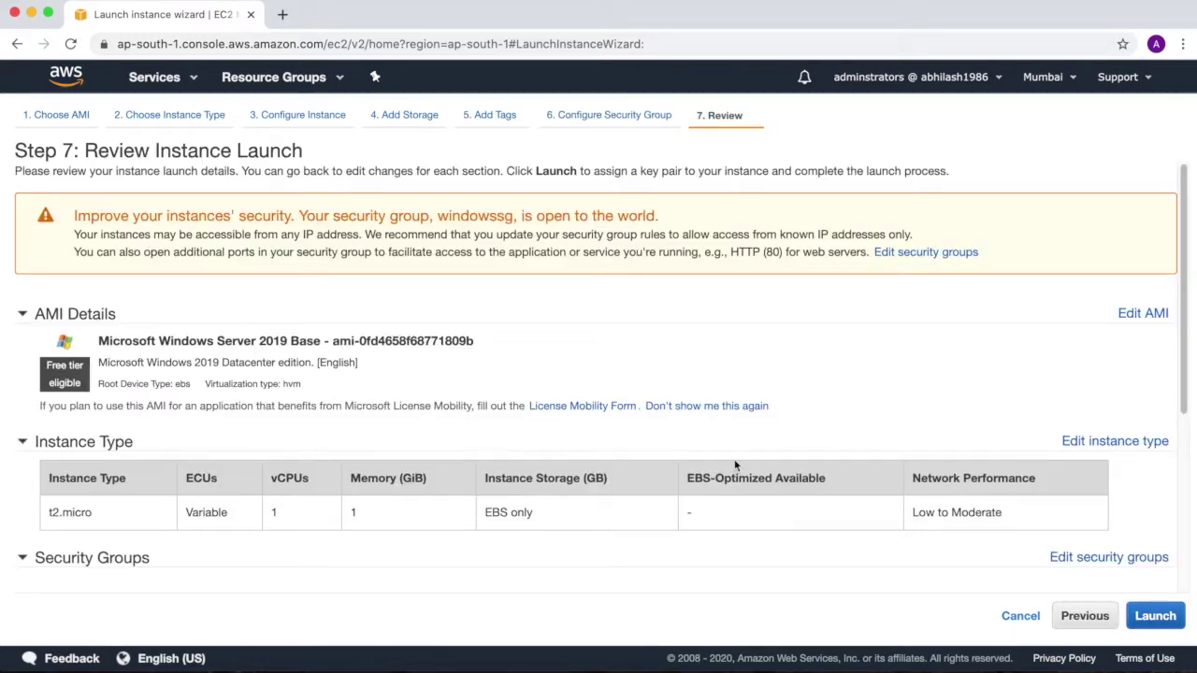
pyautogui.scroll(-2, 420, 401)
pyautogui.scroll(-4, 421, 400)
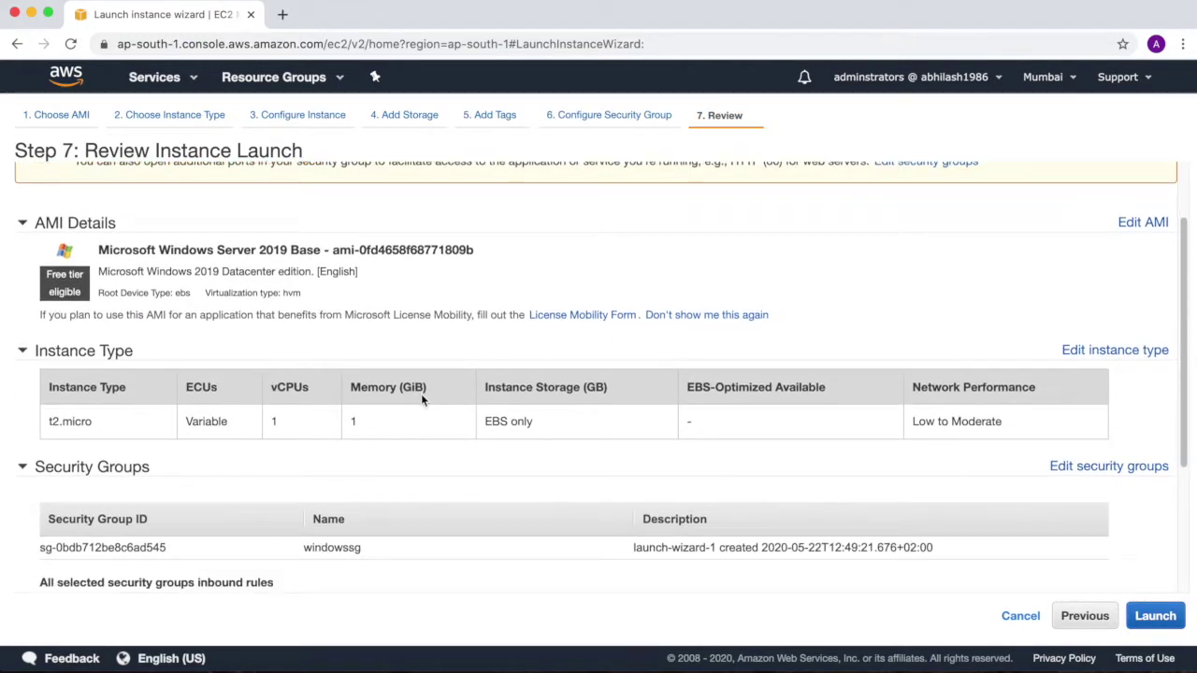
pyautogui.scroll(-1, 420, 400)
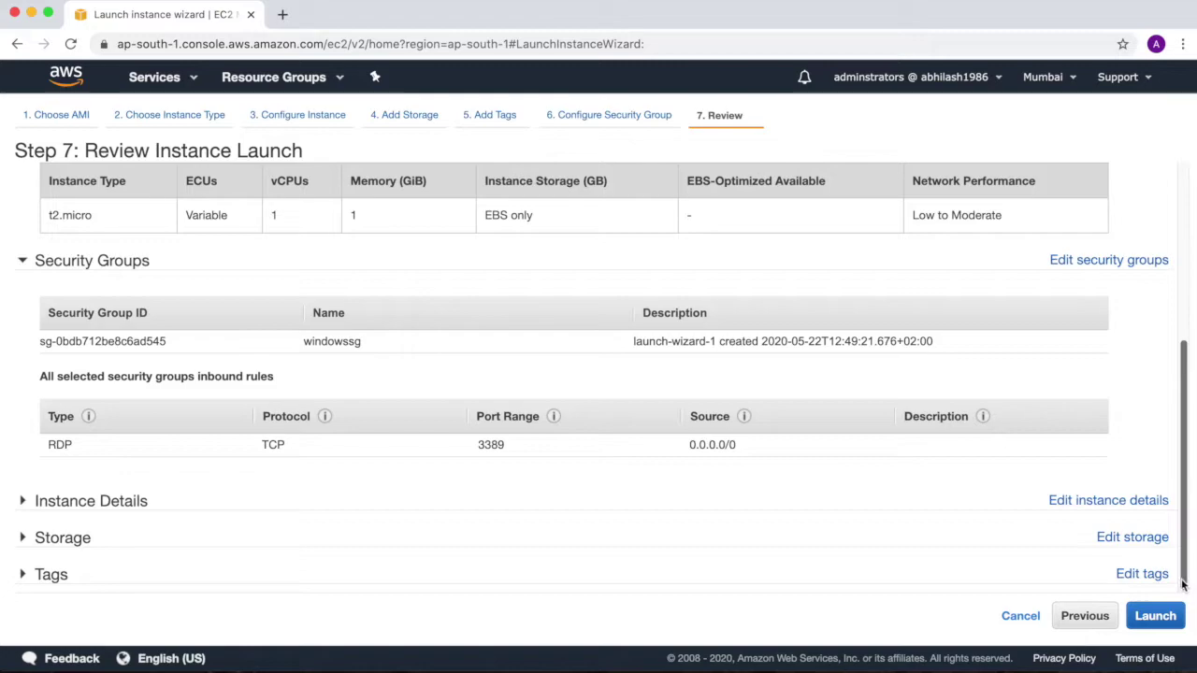
# Launch the instance with the existing windowskp key pair, acknowledging the private key file
pyautogui.click(1155, 615)
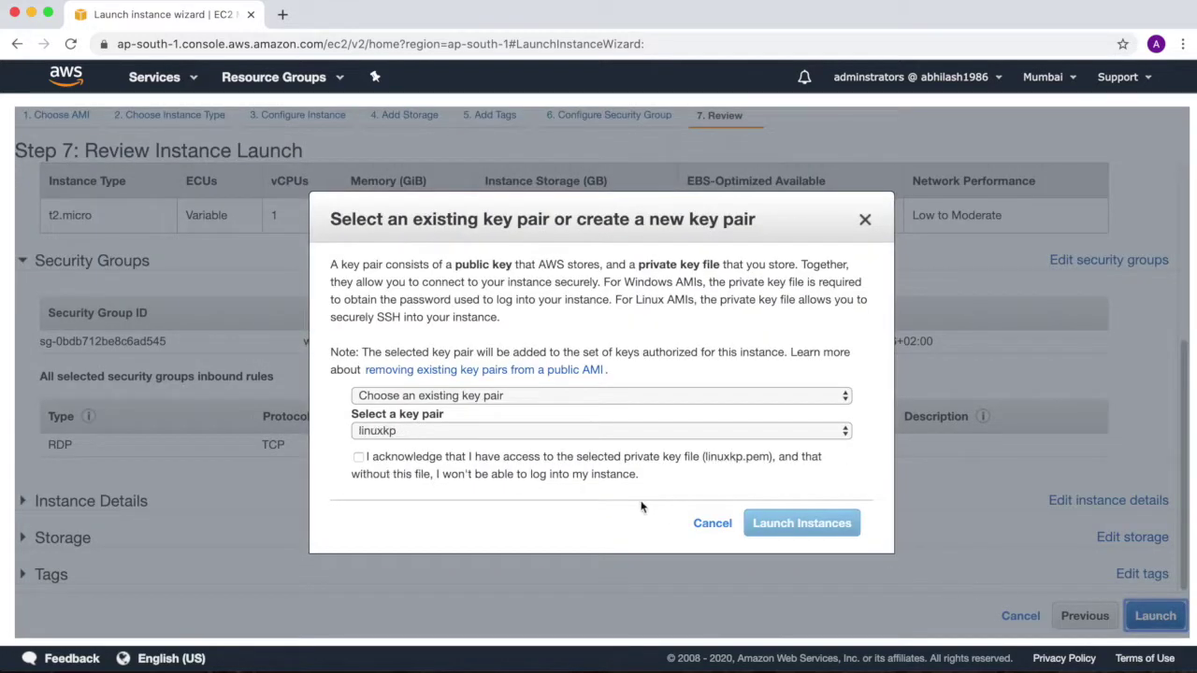
pyautogui.click(688, 396)
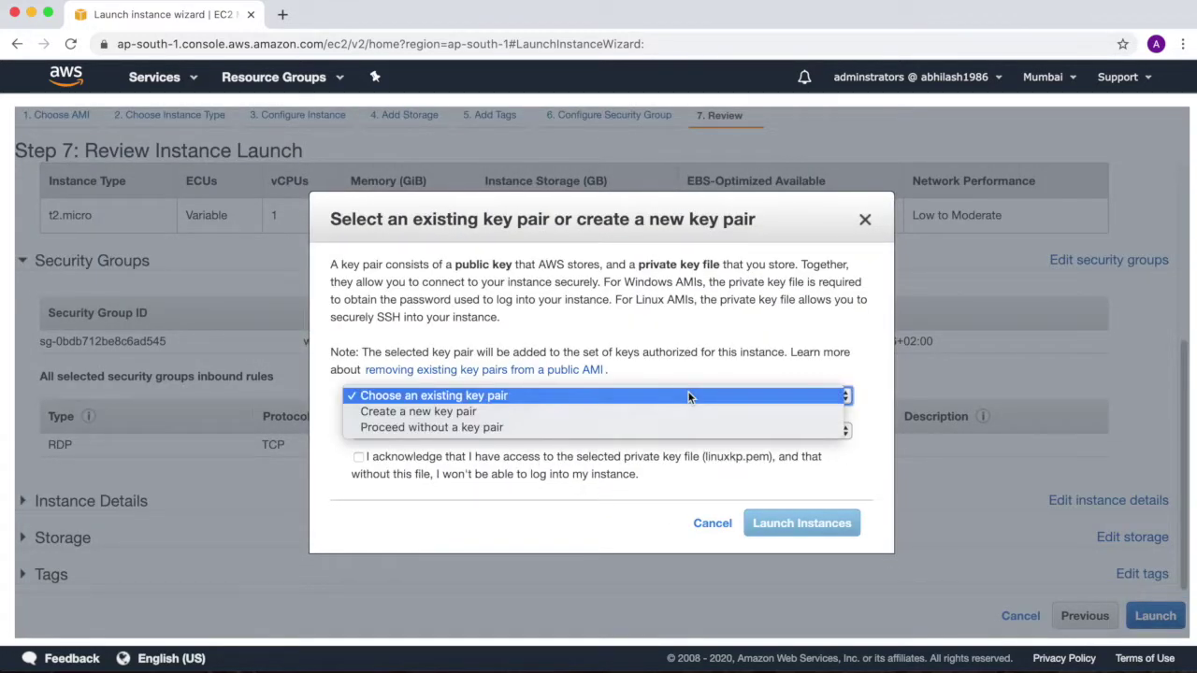
pyautogui.click(688, 396)
pyautogui.click(647, 431)
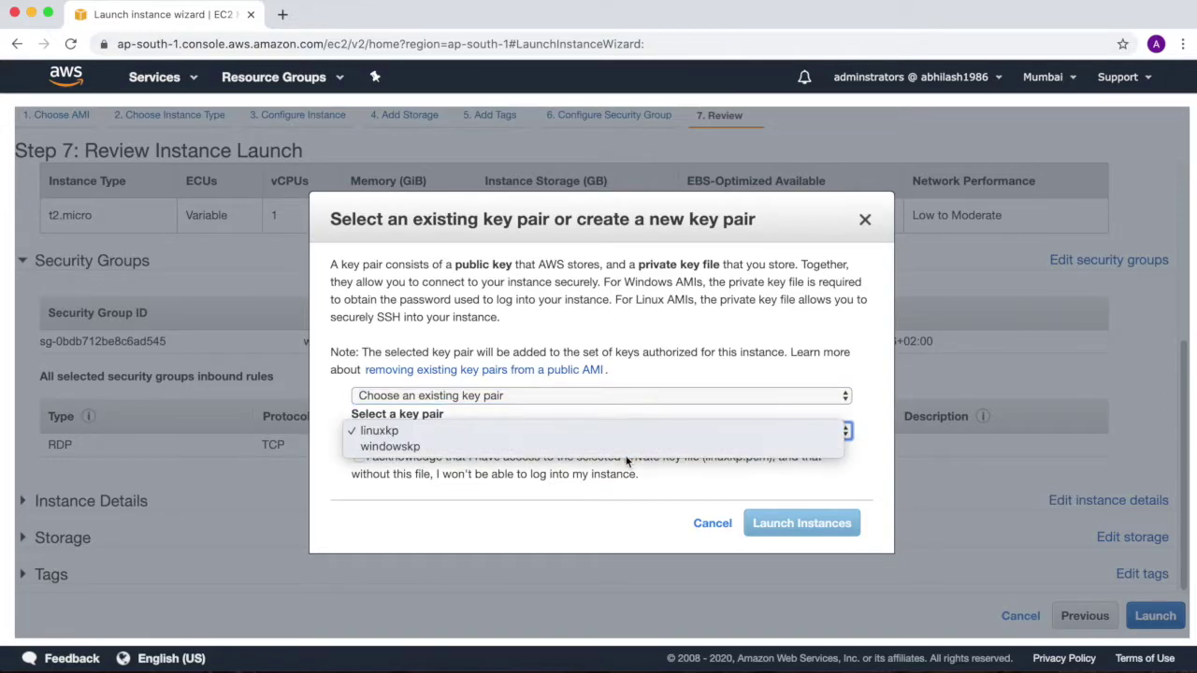
pyautogui.click(627, 450)
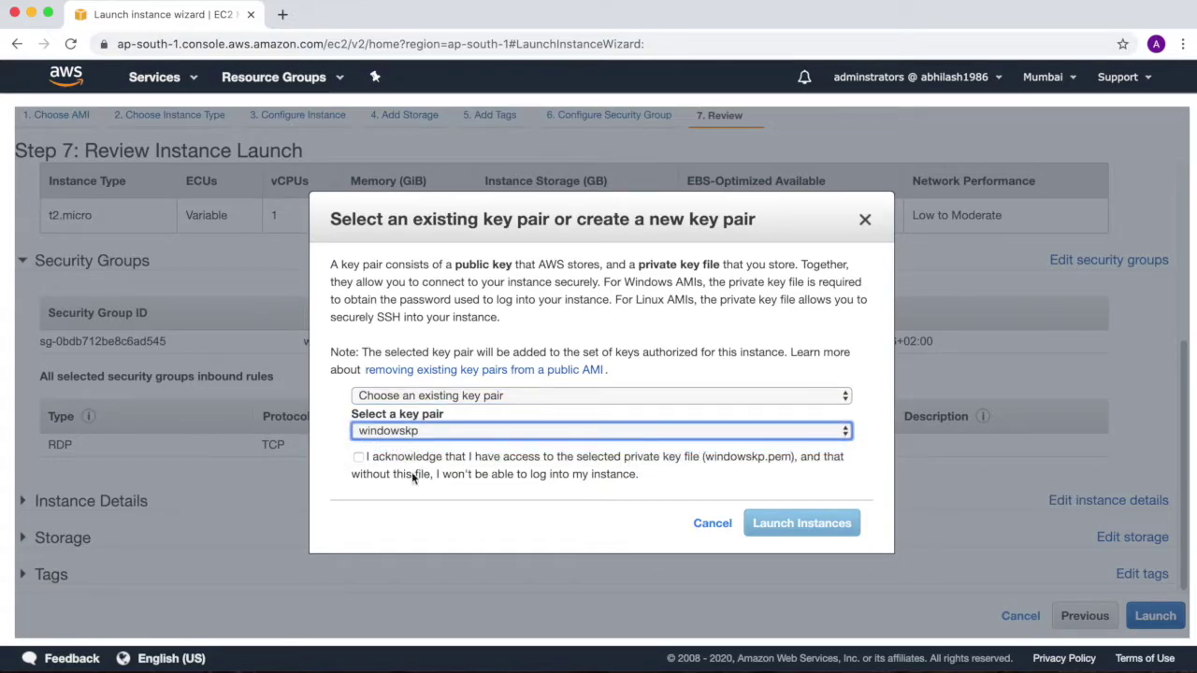
pyautogui.click(358, 458)
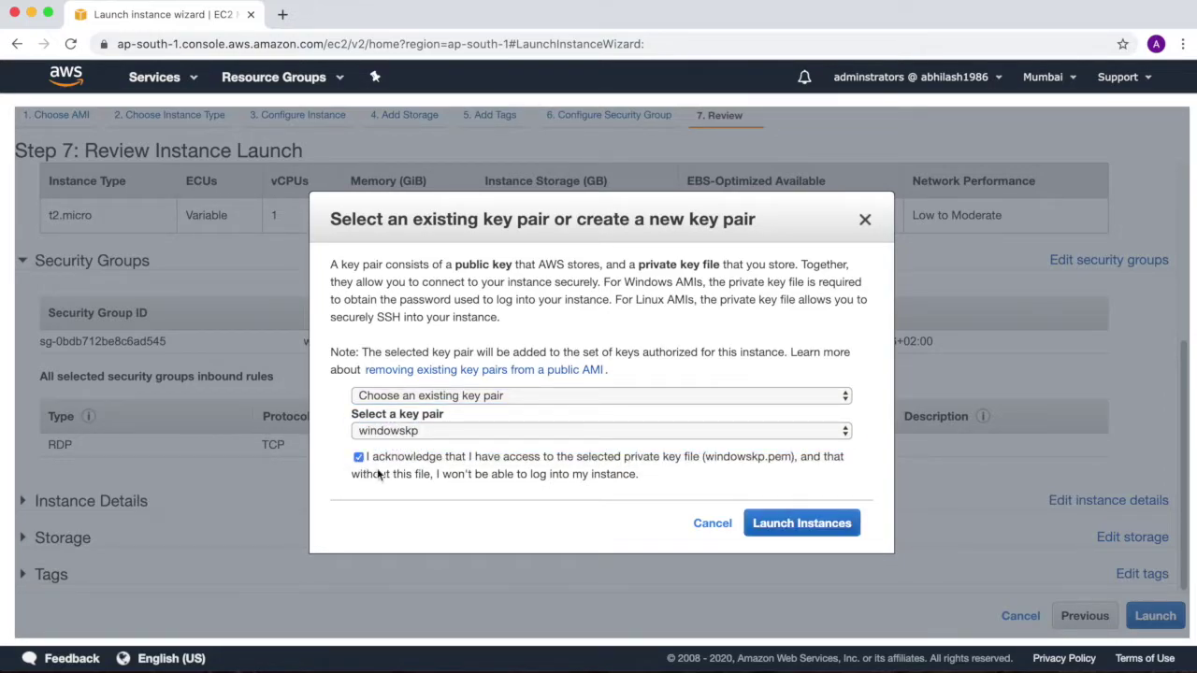
pyautogui.click(788, 530)
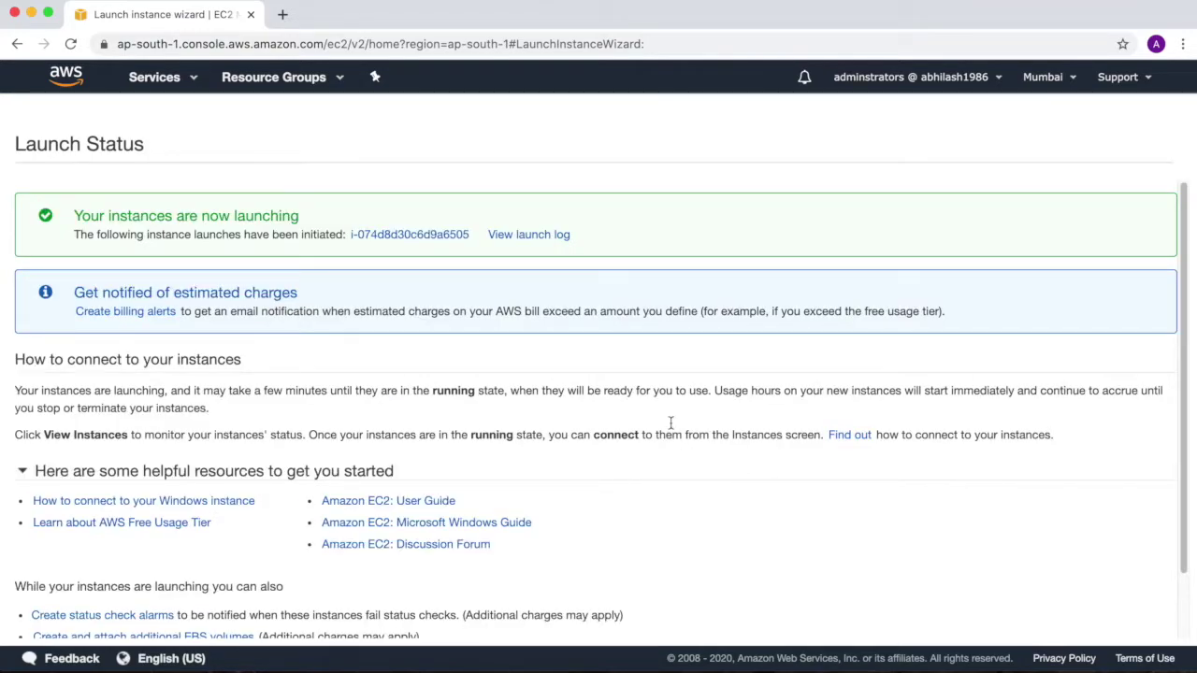
# Check the launch log and billing note on Launch Status, then go to the Instances list
pyautogui.click(506, 236)
pyautogui.click(511, 238)
pyautogui.moveTo(92, 291); pyautogui.dragTo(360, 316)
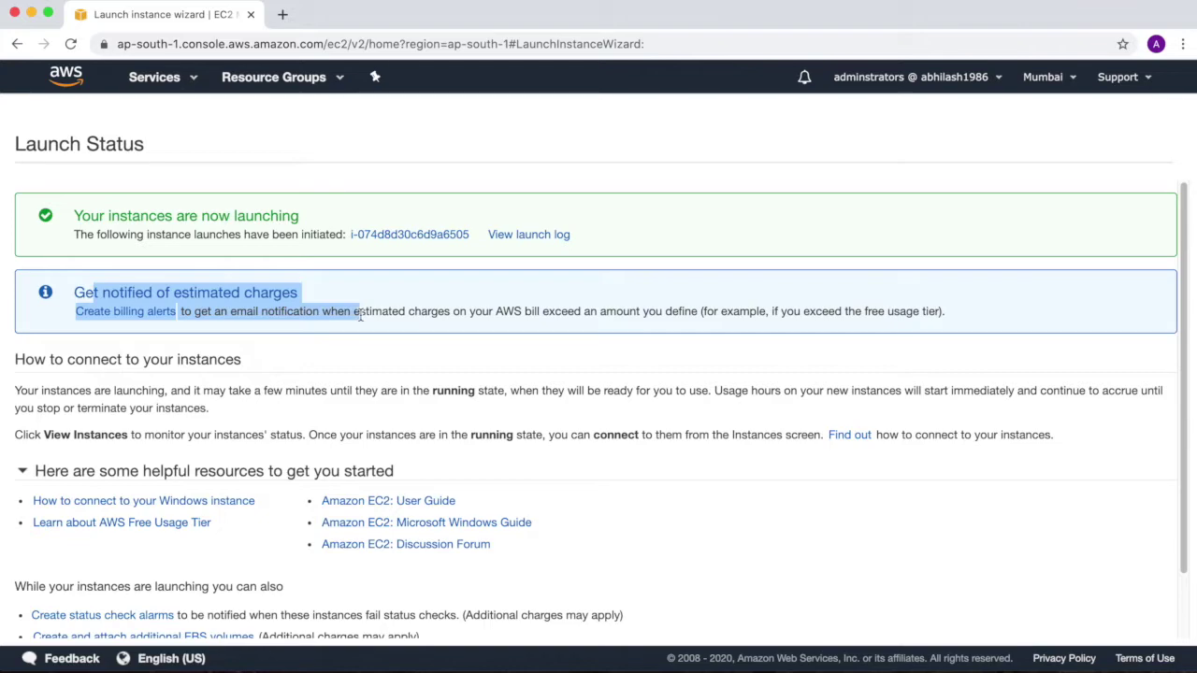
pyautogui.click(593, 374)
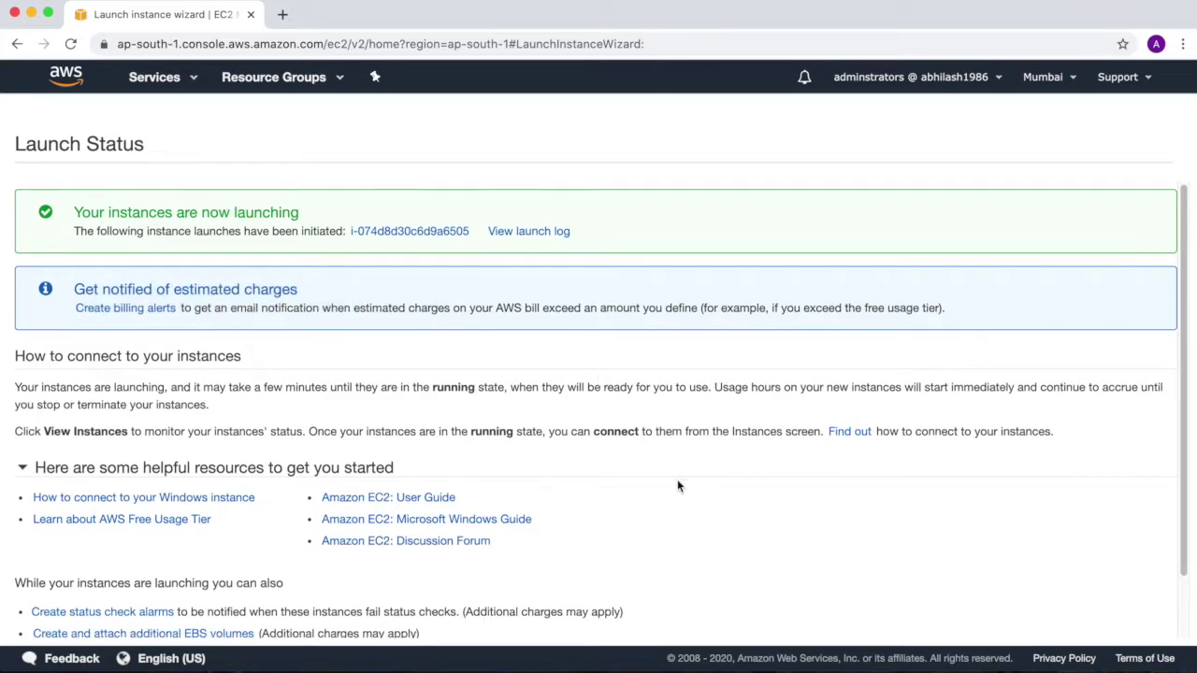
pyautogui.scroll(-2, 677, 478)
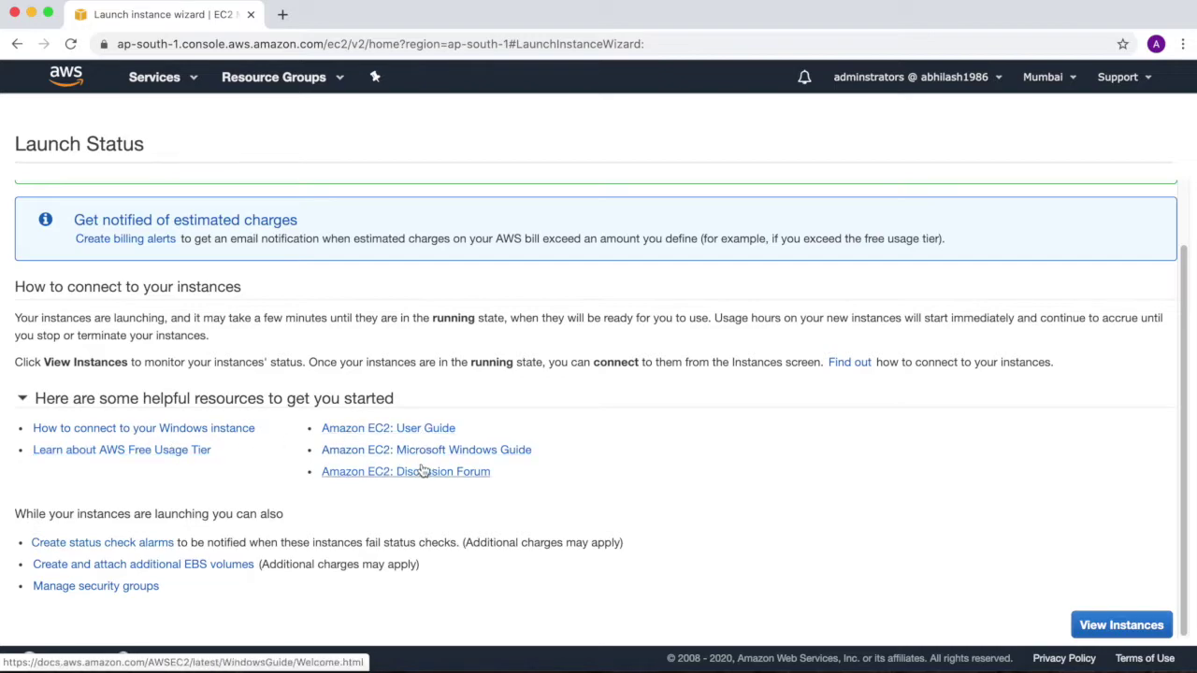
pyautogui.click(1117, 625)
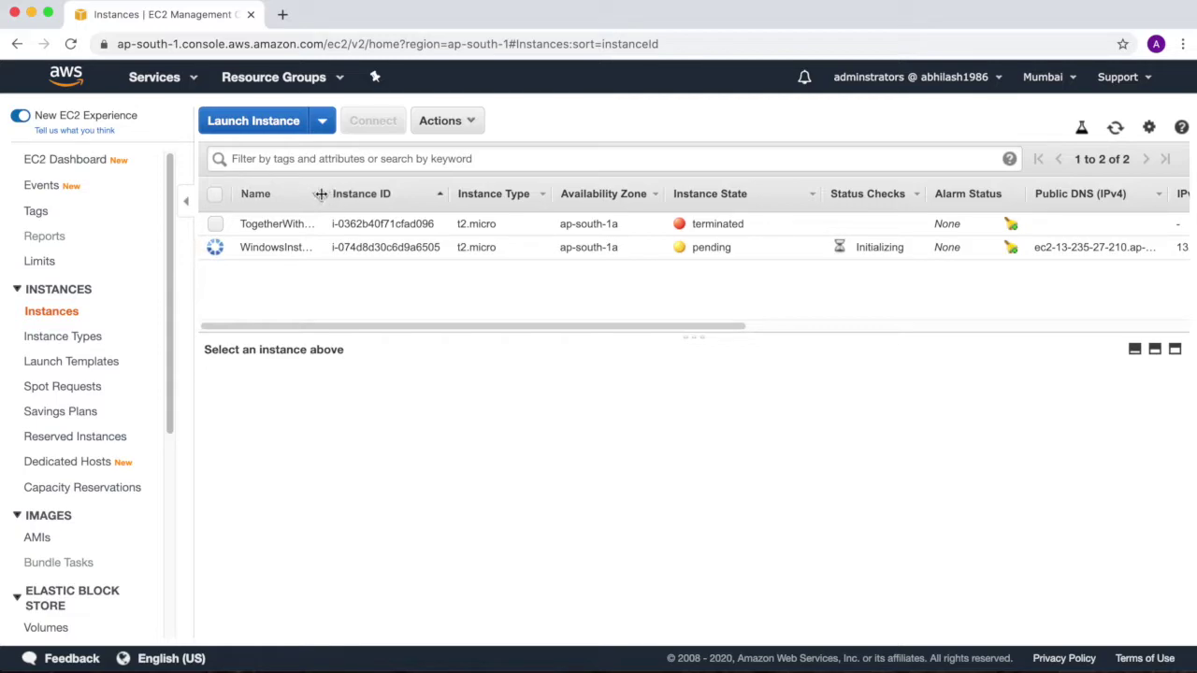
# Widen the Name column and select WindowsInstanceCheck to show its public DNS and IPv4 address
pyautogui.moveTo(318, 194); pyautogui.dragTo(382, 200)
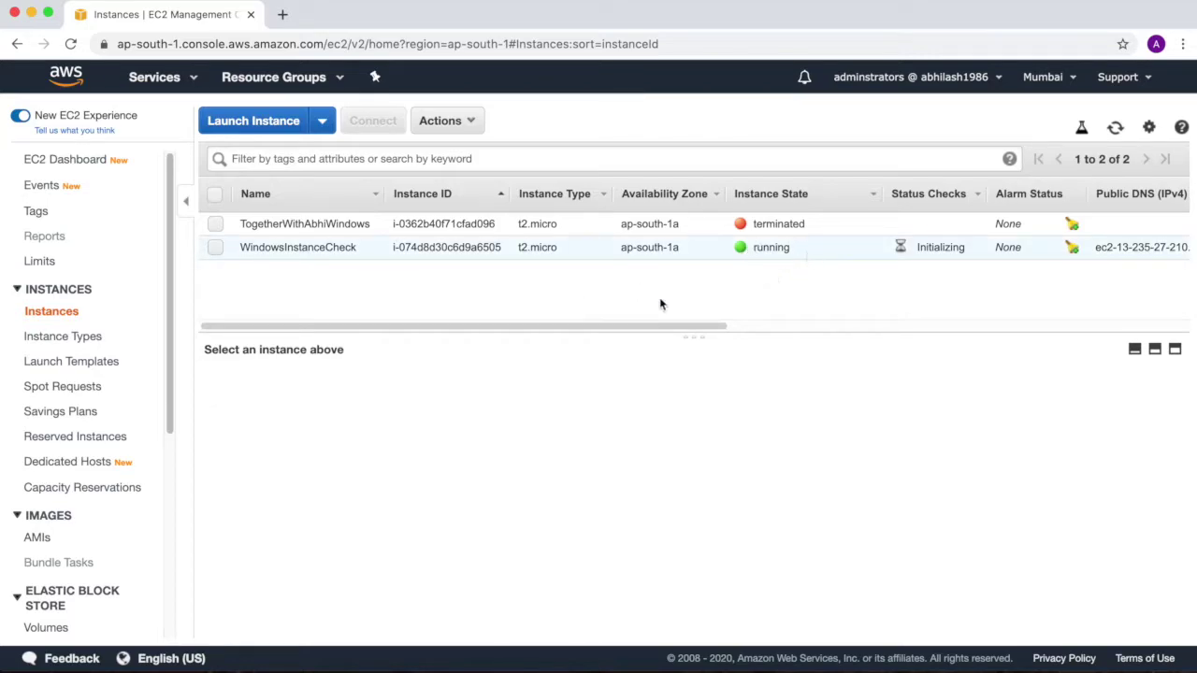
pyautogui.click(552, 247)
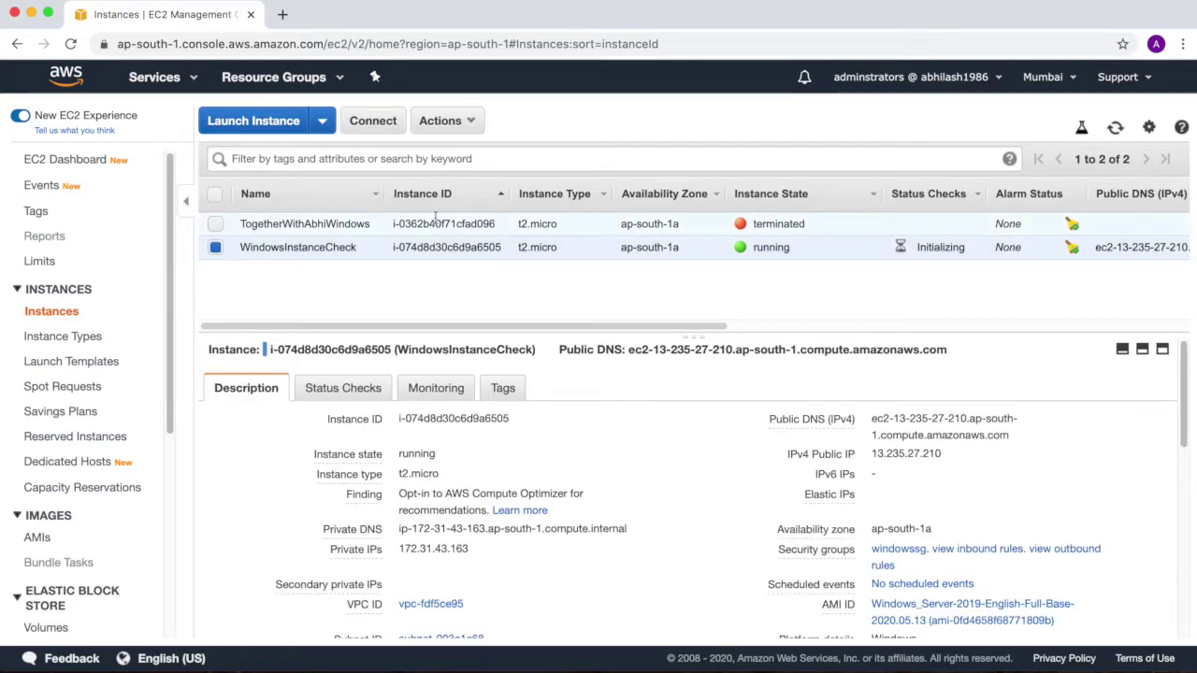
pyautogui.click(439, 120)
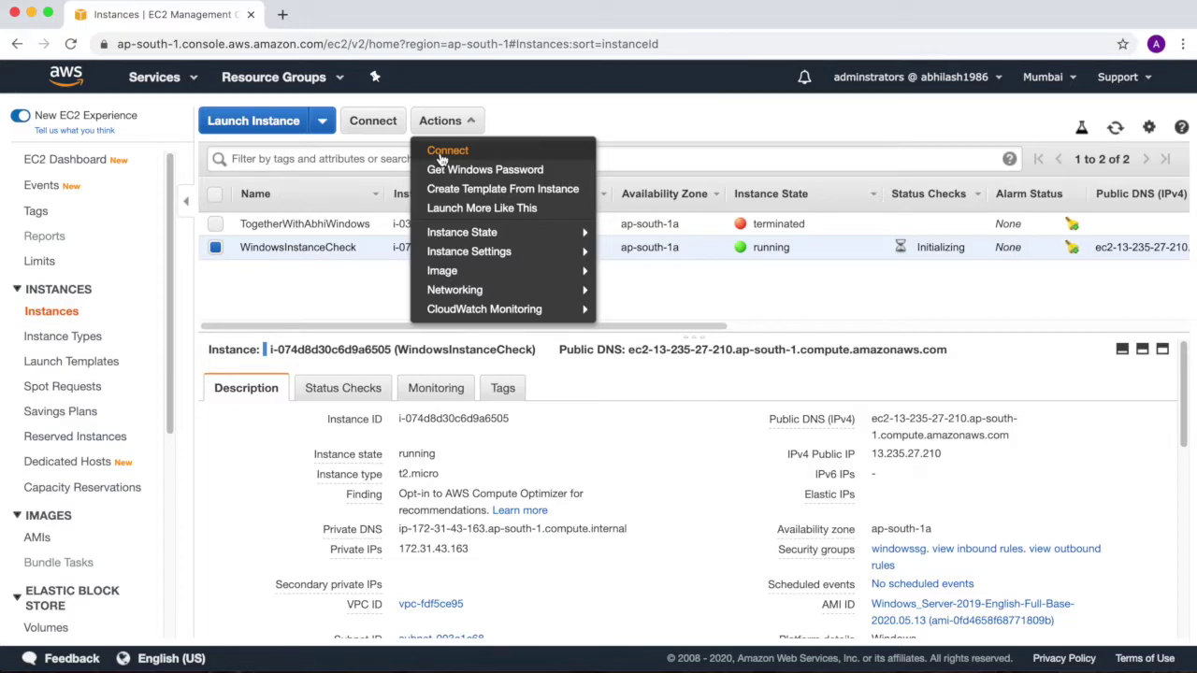
pyautogui.moveTo(567, 255)
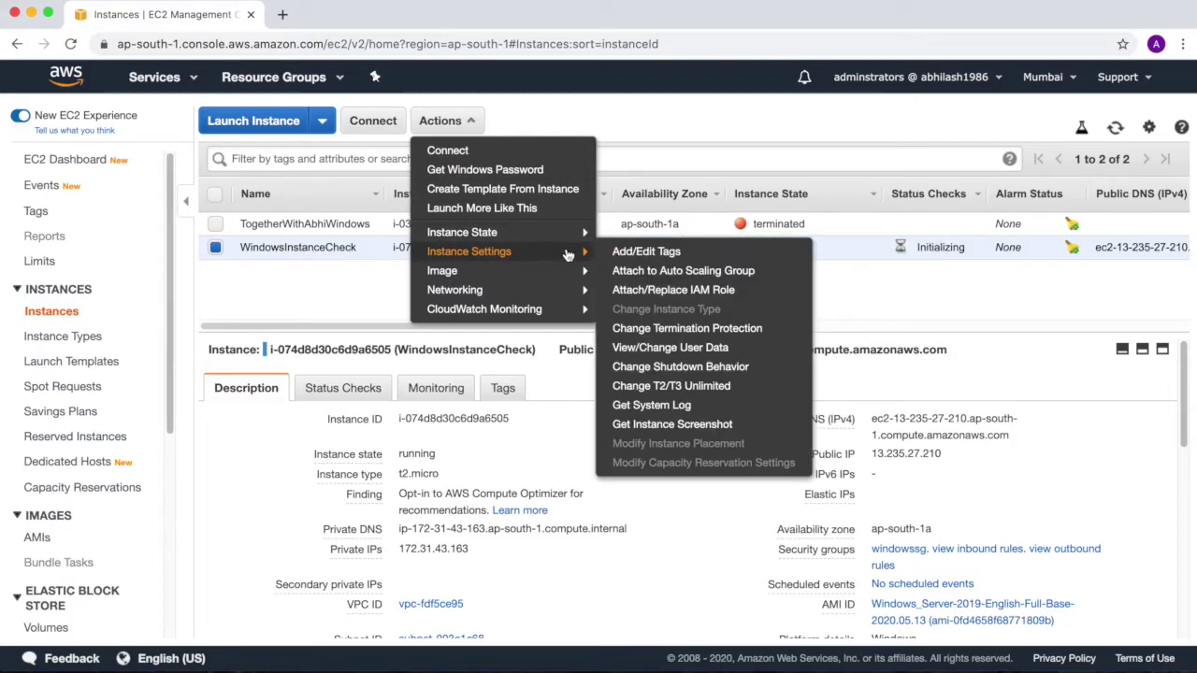
pyautogui.moveTo(561, 234)
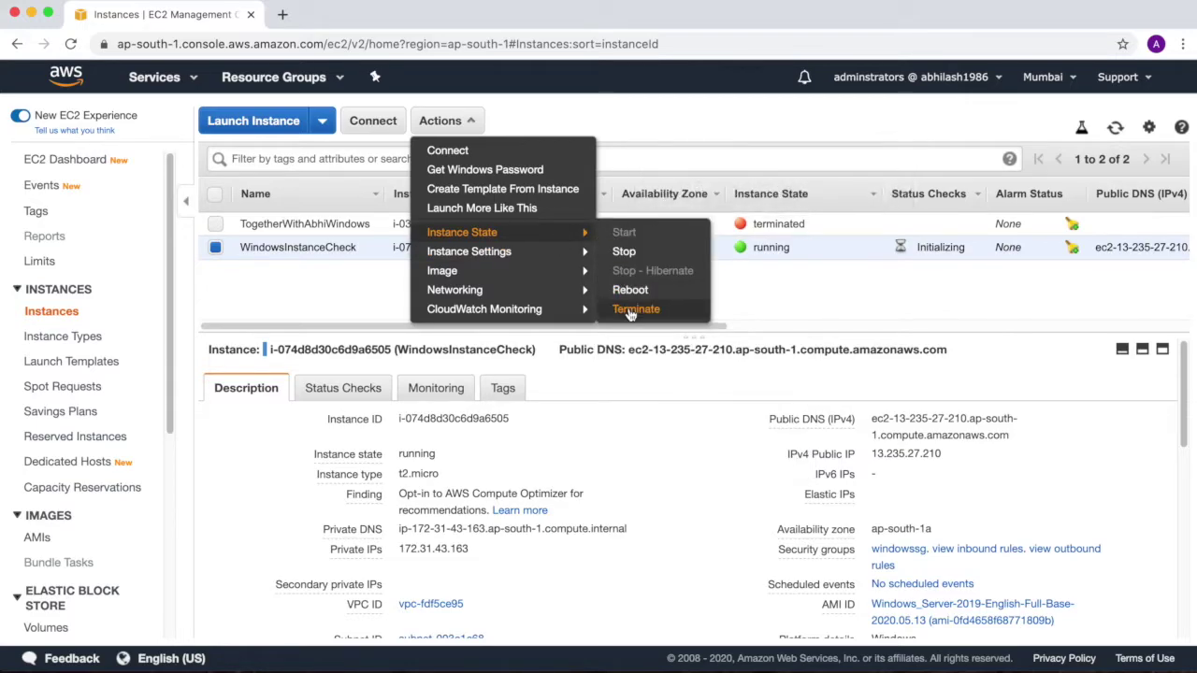
pyautogui.click(628, 308)
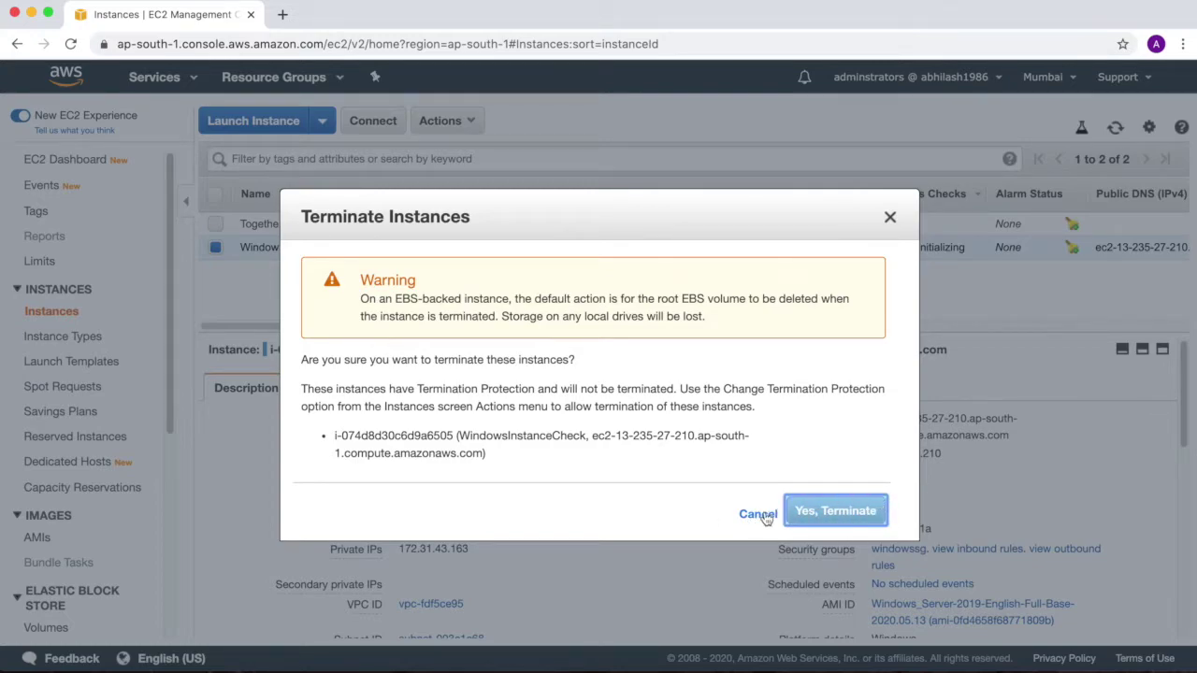
pyautogui.click(757, 514)
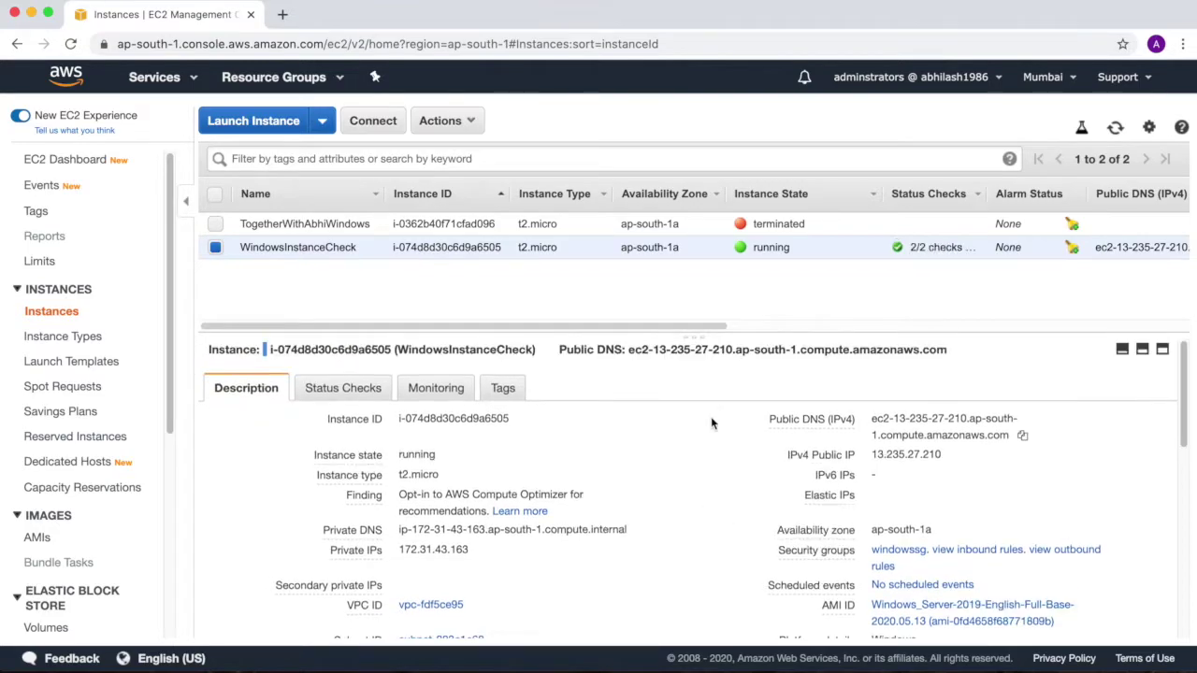
pyautogui.click(441, 121)
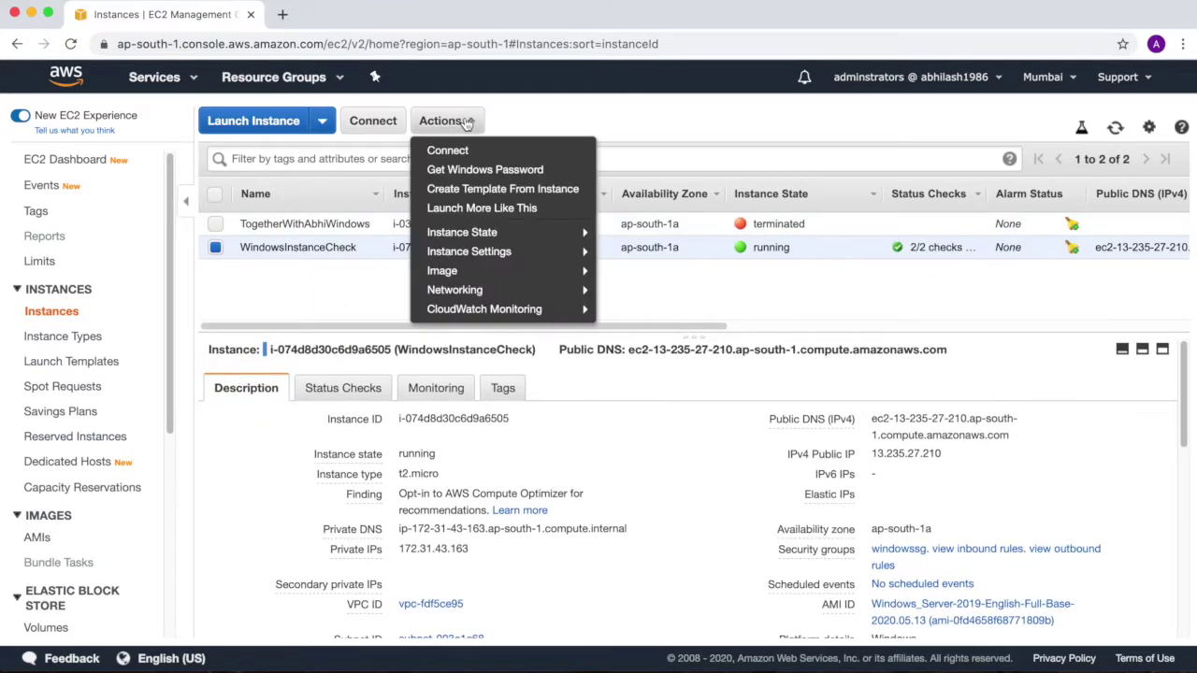
# Disable termination protection for WindowsInstanceCheck
pyautogui.moveTo(458, 247)
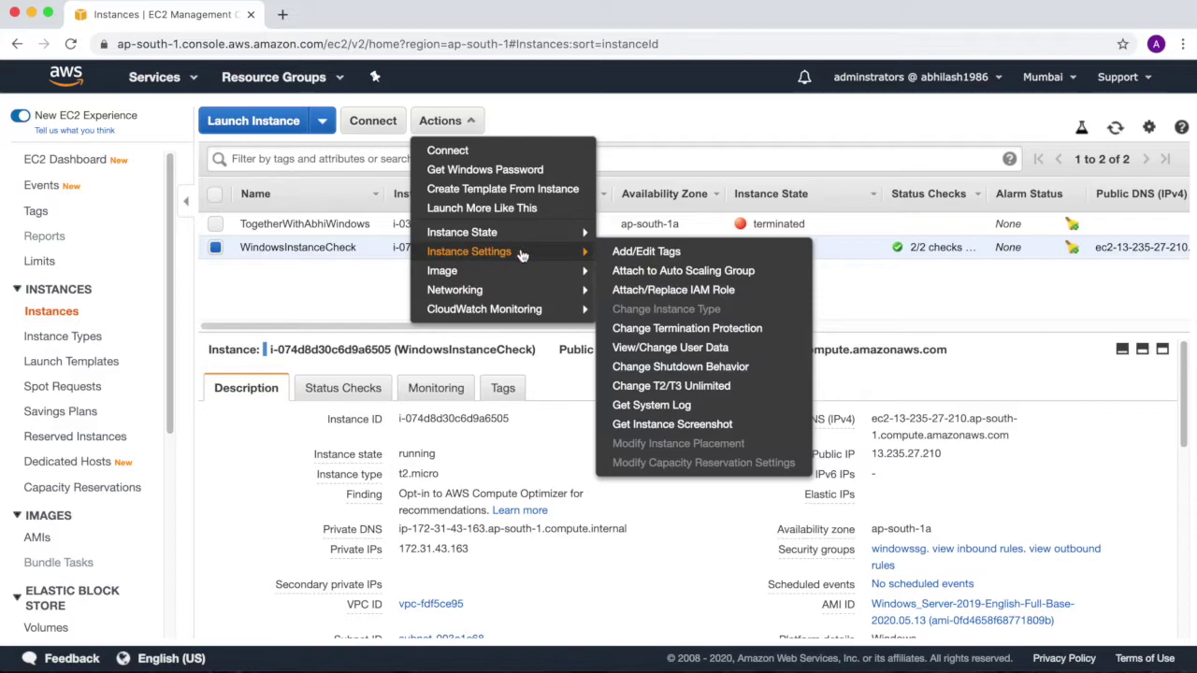
pyautogui.click(679, 328)
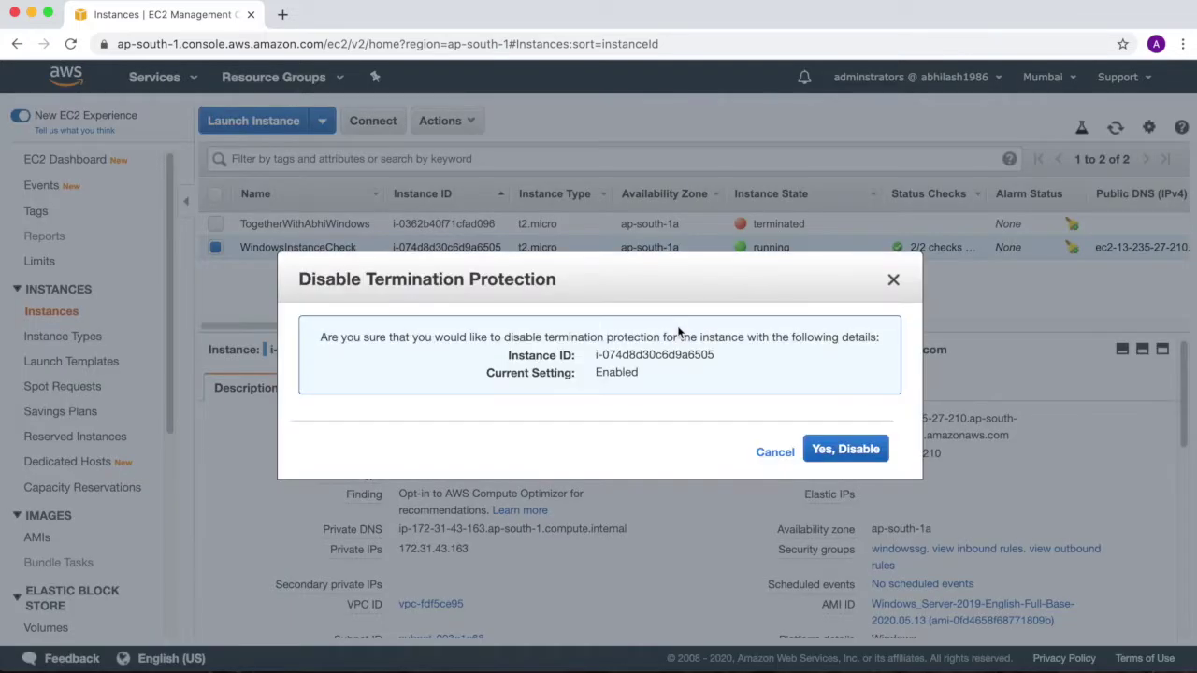
pyautogui.click(845, 452)
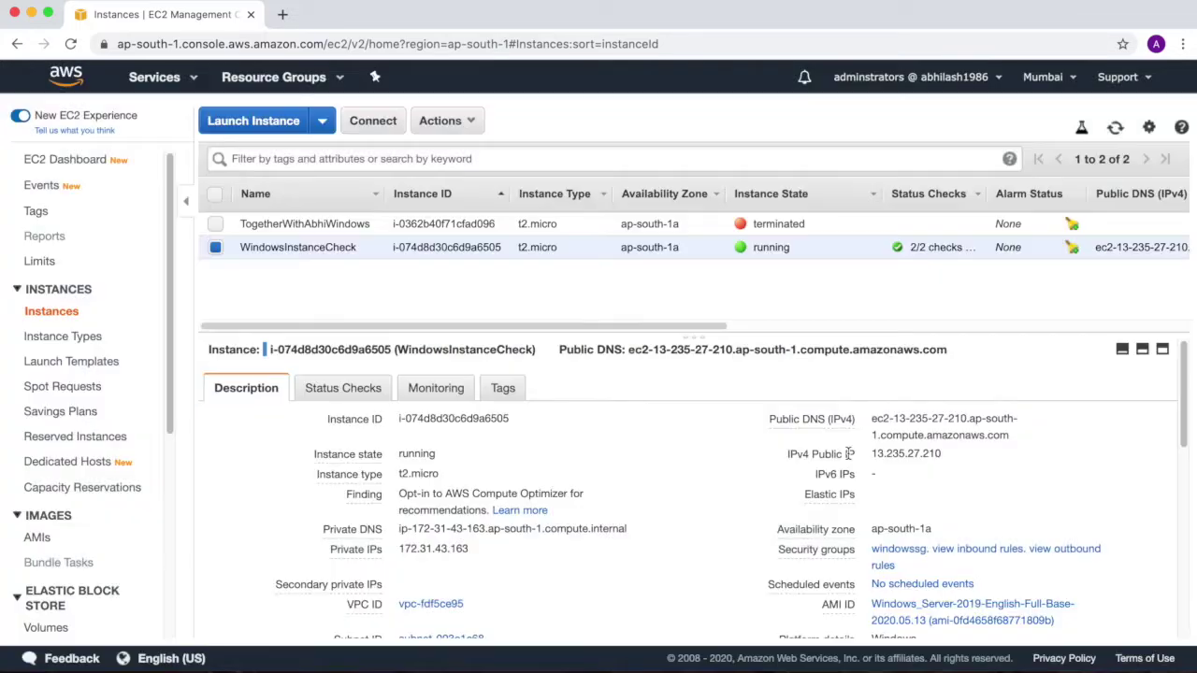
# Bring up the Terminate confirmation for the instance, then cancel it
pyautogui.click(441, 121)
pyautogui.moveTo(460, 232)
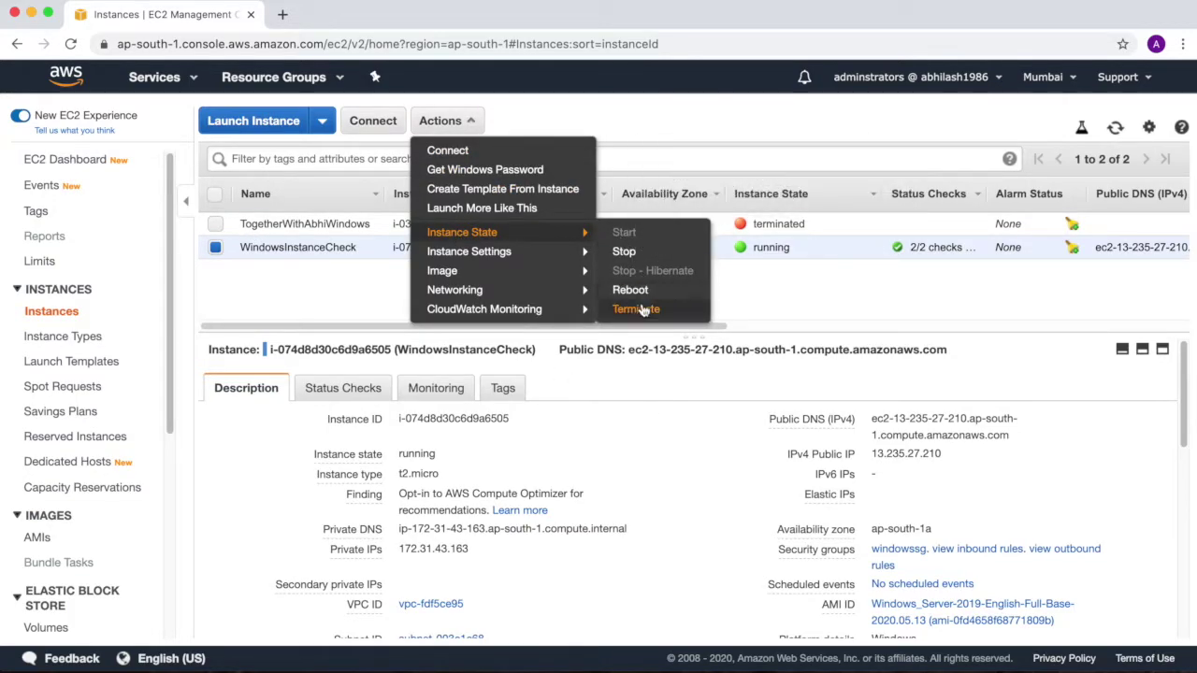
pyautogui.click(640, 309)
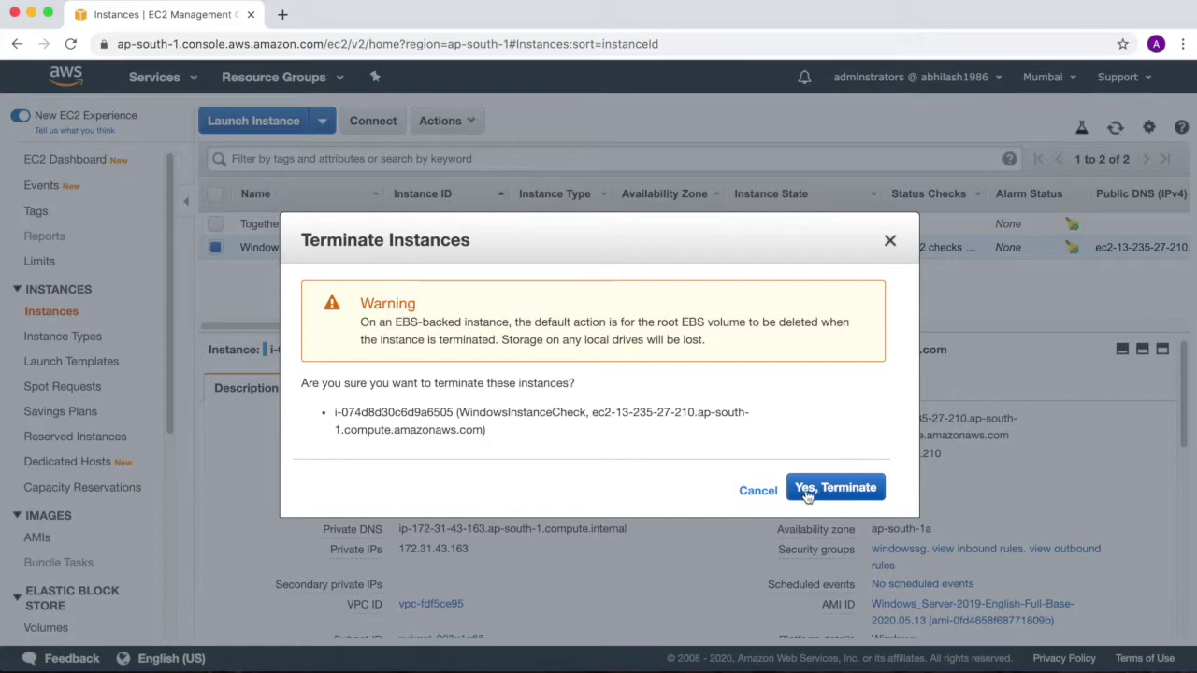
pyautogui.click(757, 490)
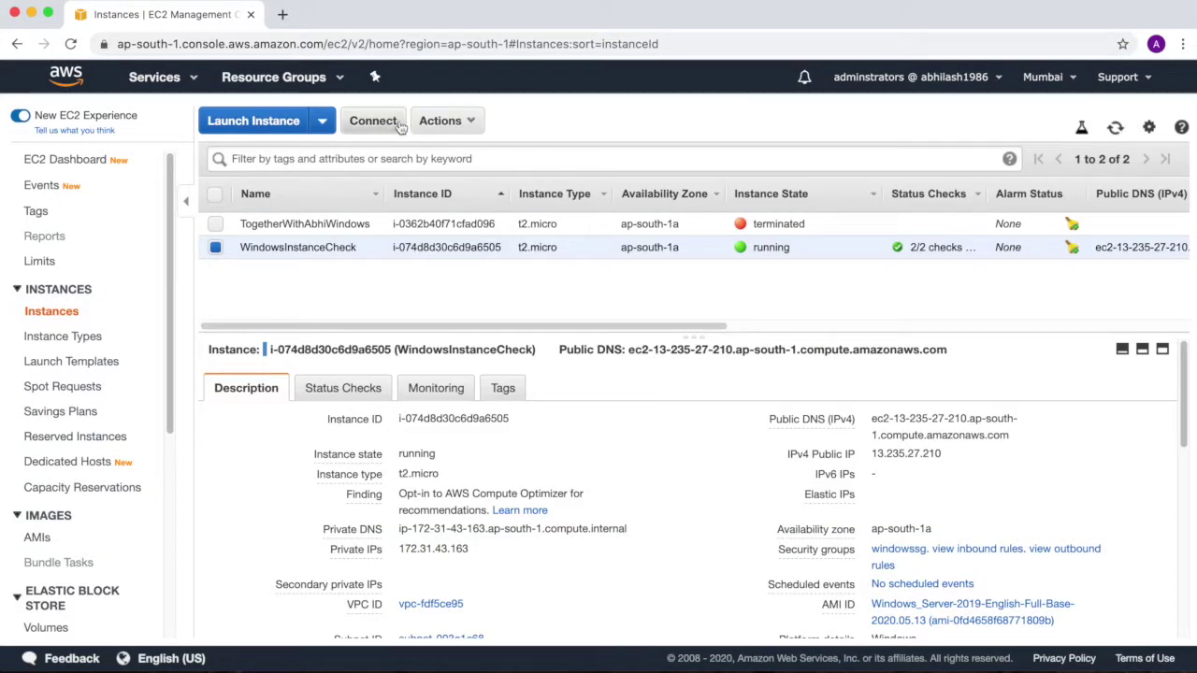
# Decrypt the instance's Administrator password using windowskp.pem and copy it
pyautogui.click(374, 121)
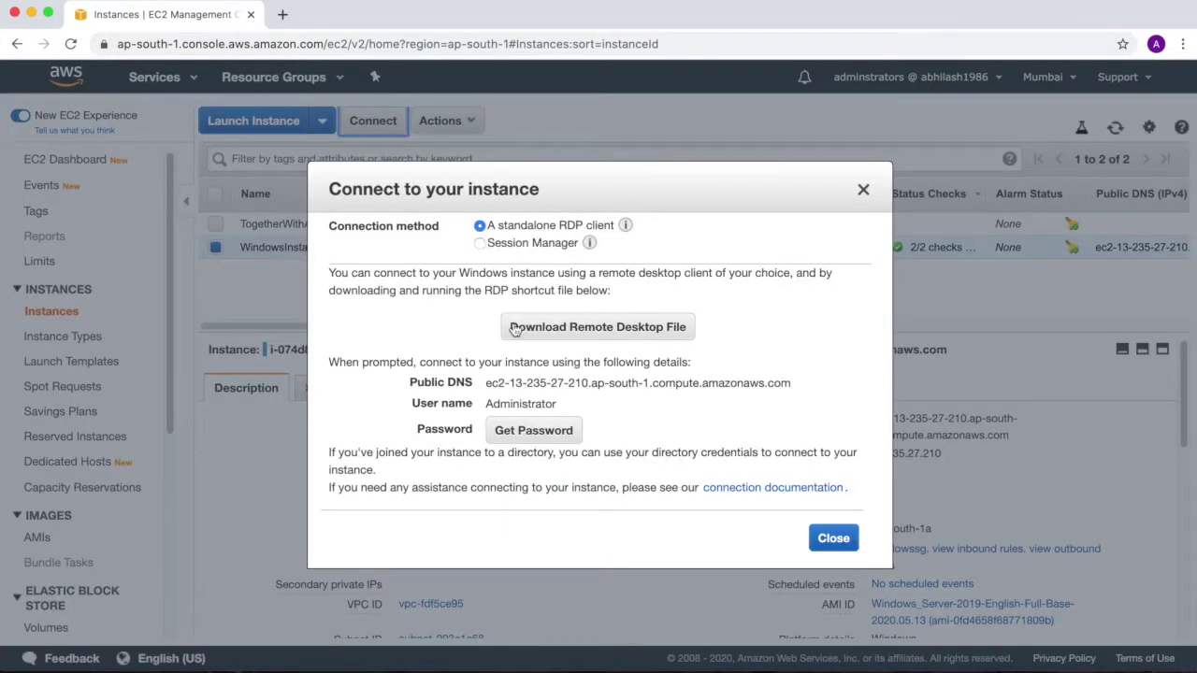
pyautogui.click(530, 428)
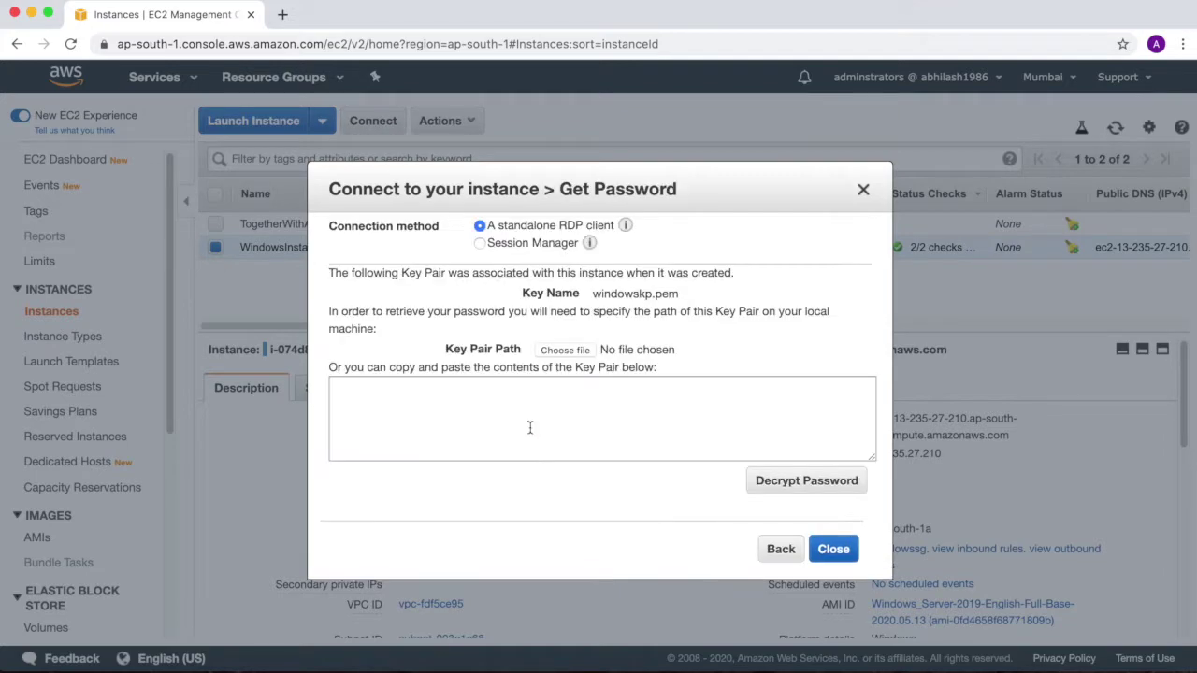
pyautogui.click(566, 350)
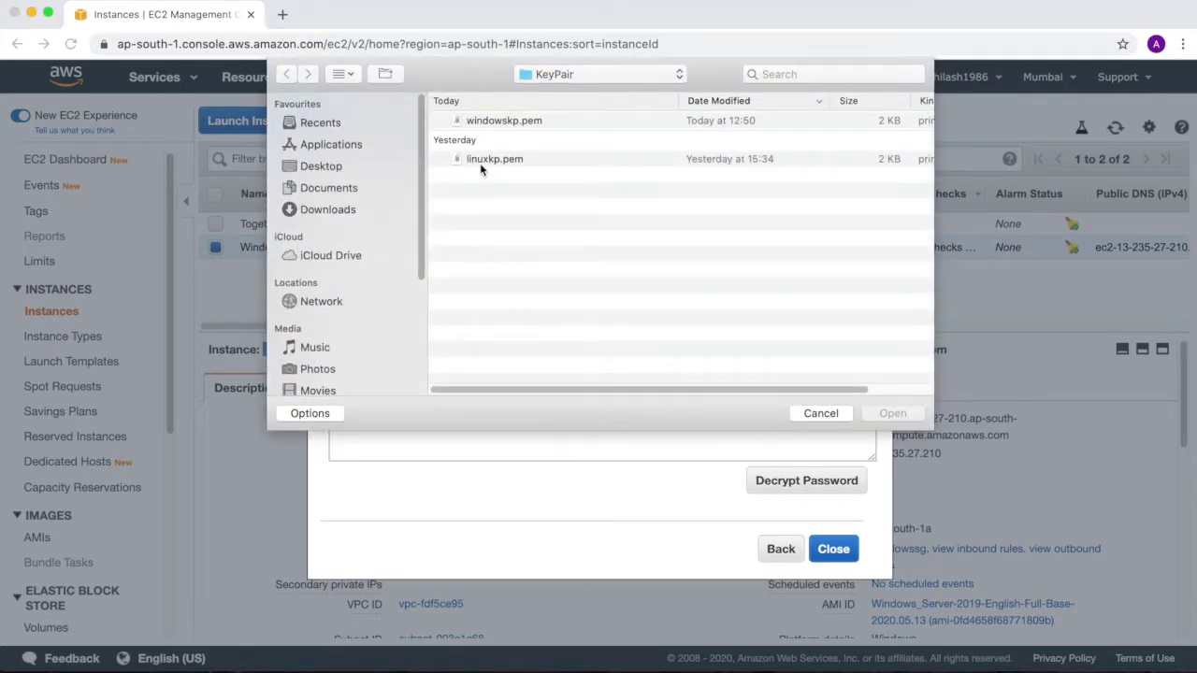
pyautogui.doubleClick(499, 121)
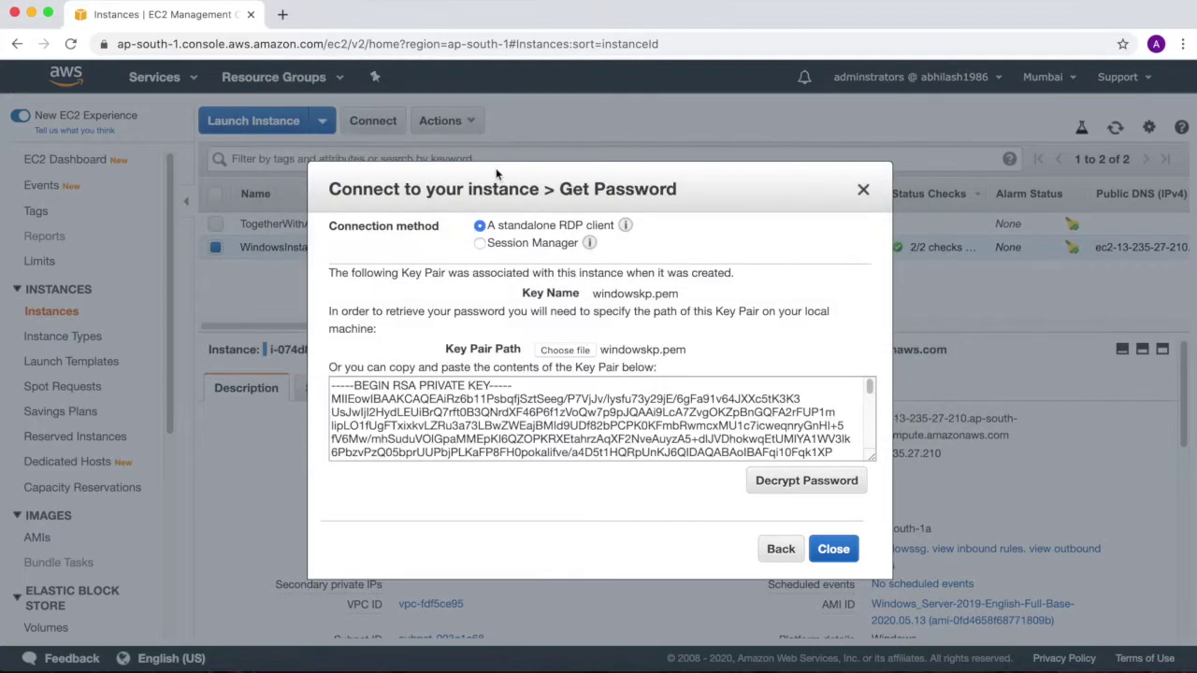
pyautogui.click(768, 478)
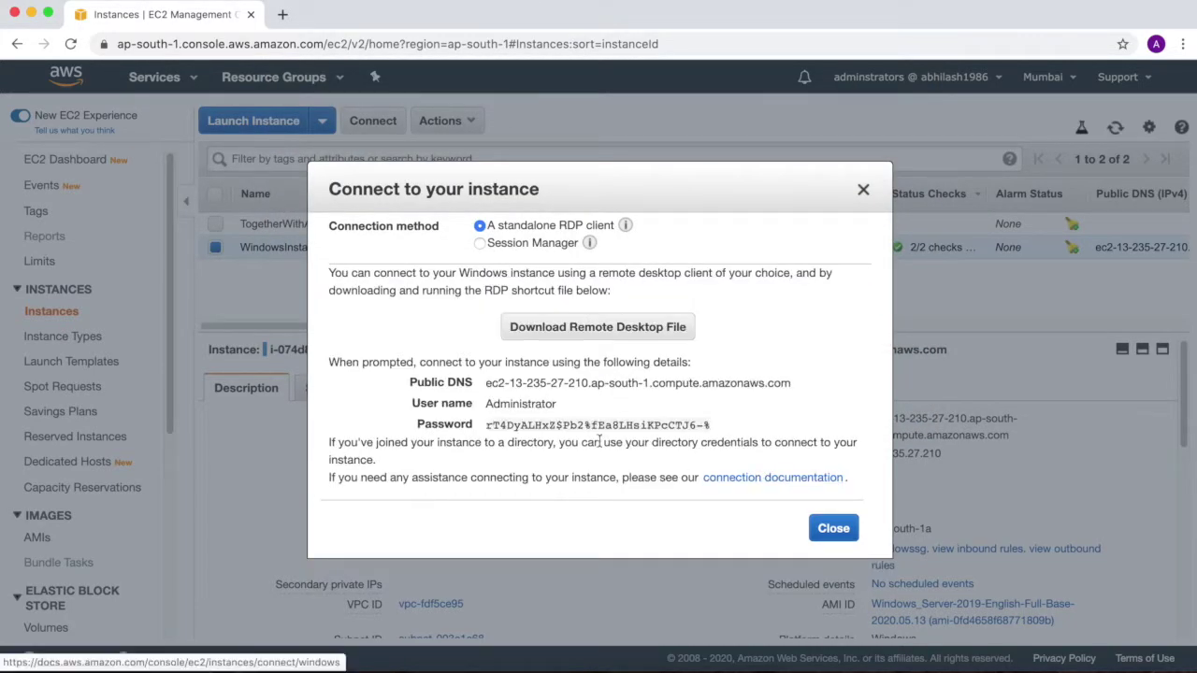
pyautogui.click(717, 427)
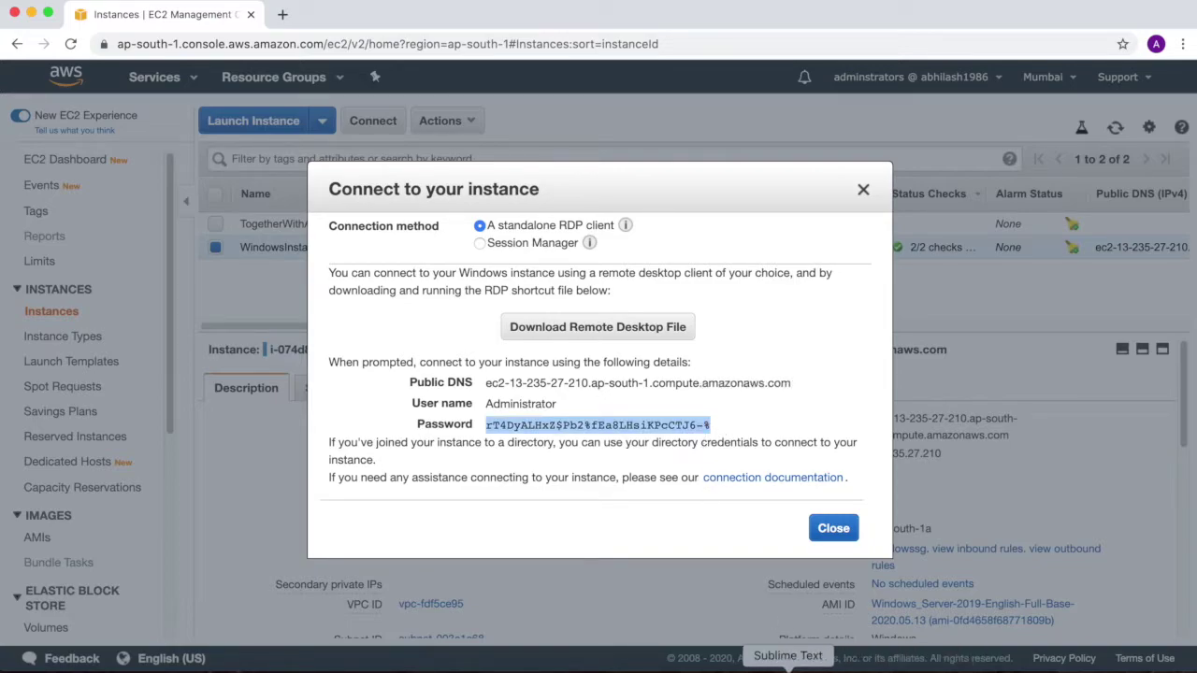
# Paste the copied password into the Sublime Text notes and return to the console
pyautogui.click(813, 666)
pyautogui.click(80, 477)
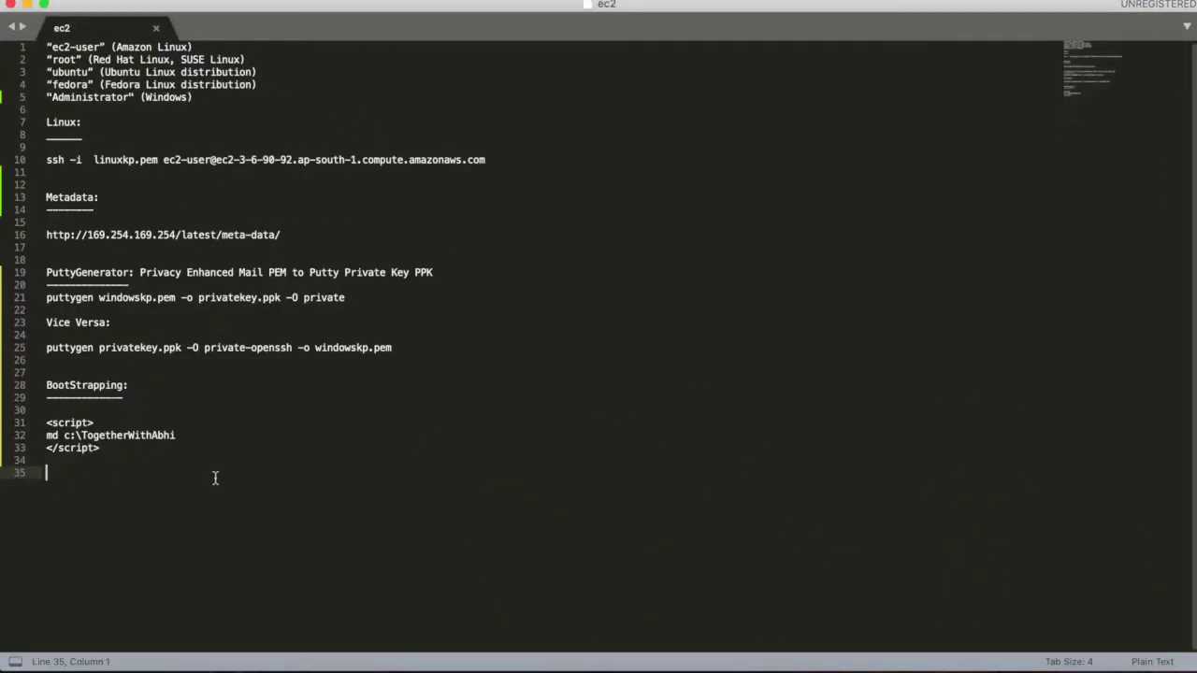
pyautogui.press('super+v')
pyautogui.press('super+Tab')
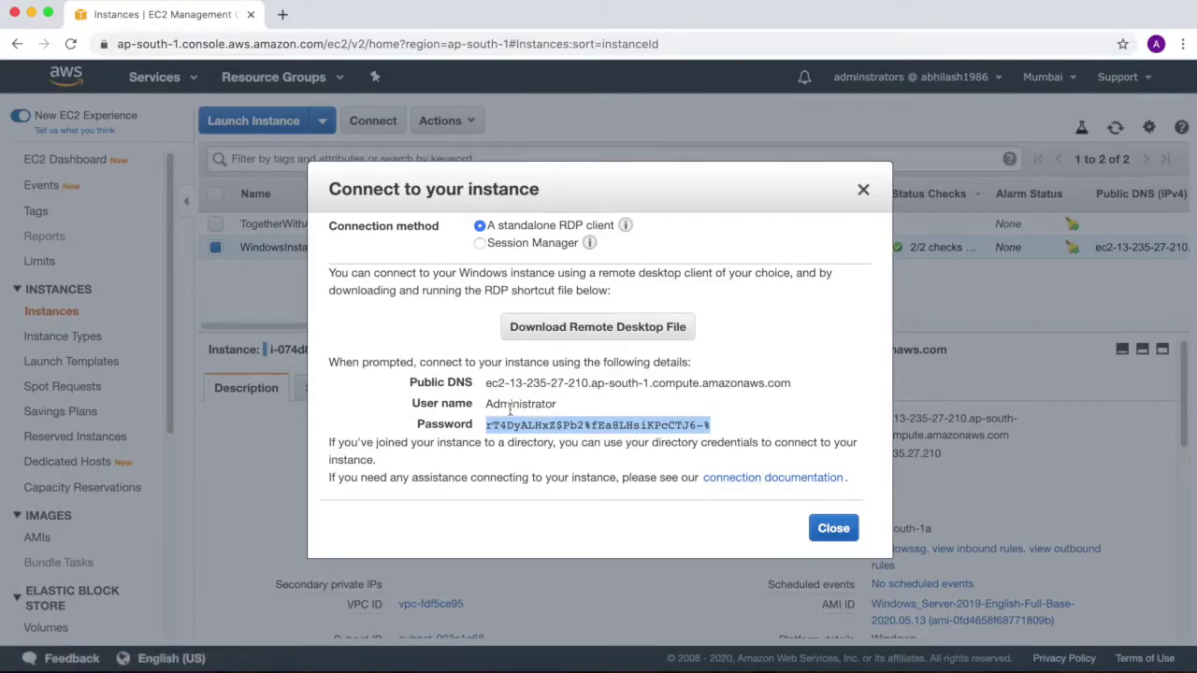
# Close the WindowsInstanceCheck connection dialog, reopen it, then close it again
pyautogui.moveTo(498, 403); pyautogui.dragTo(555, 402)
pyautogui.click(822, 529)
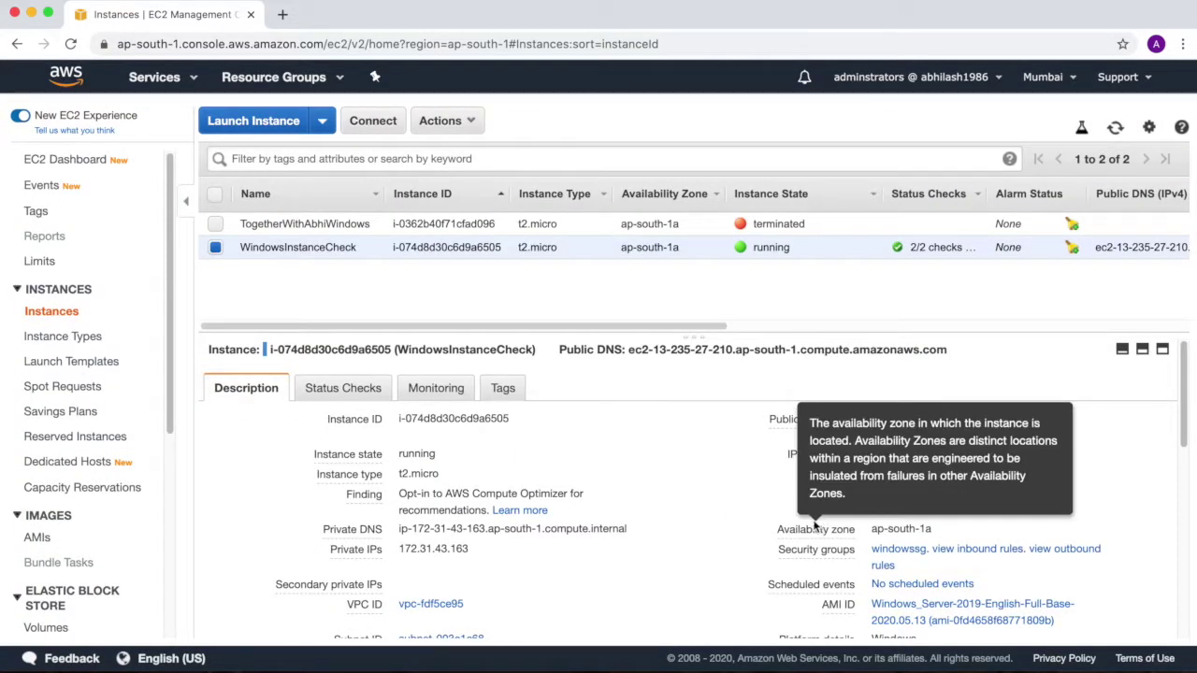
pyautogui.click(370, 123)
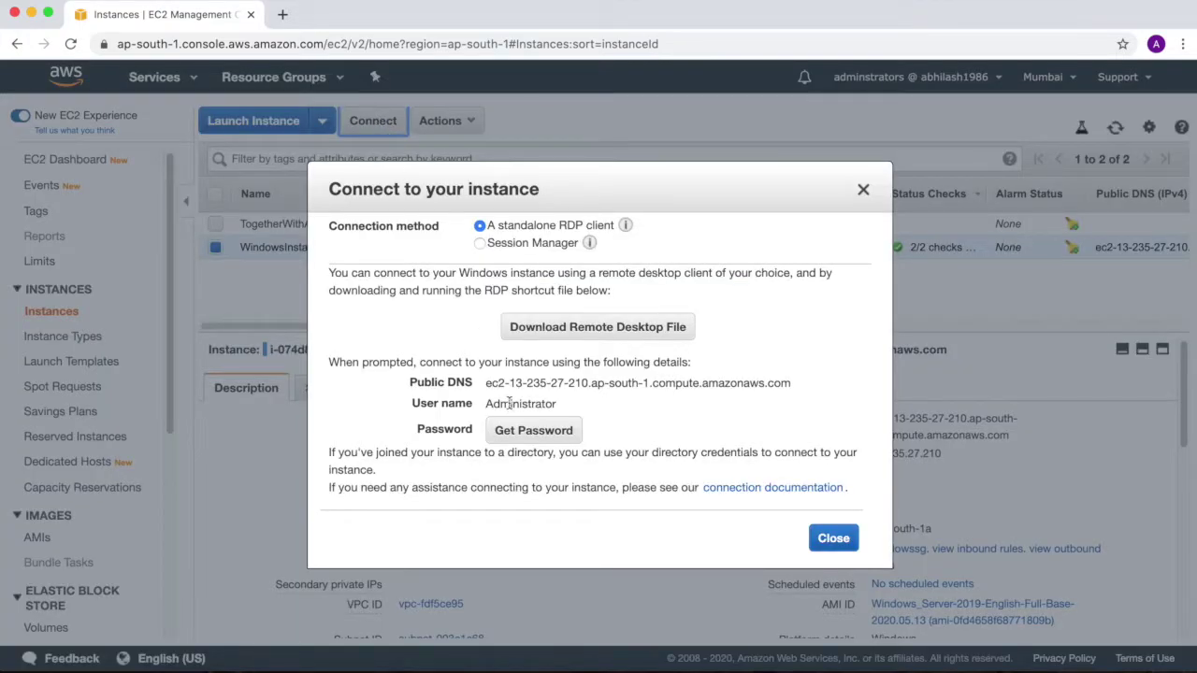
pyautogui.click(863, 191)
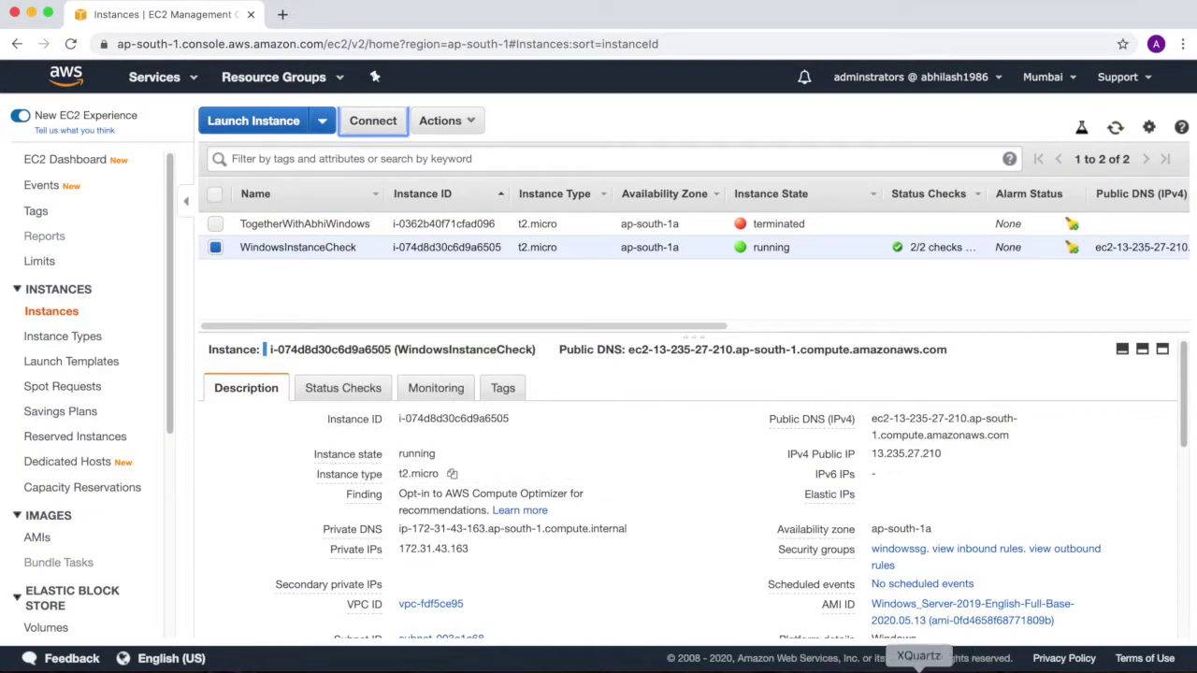
pyautogui.click(82, 668)
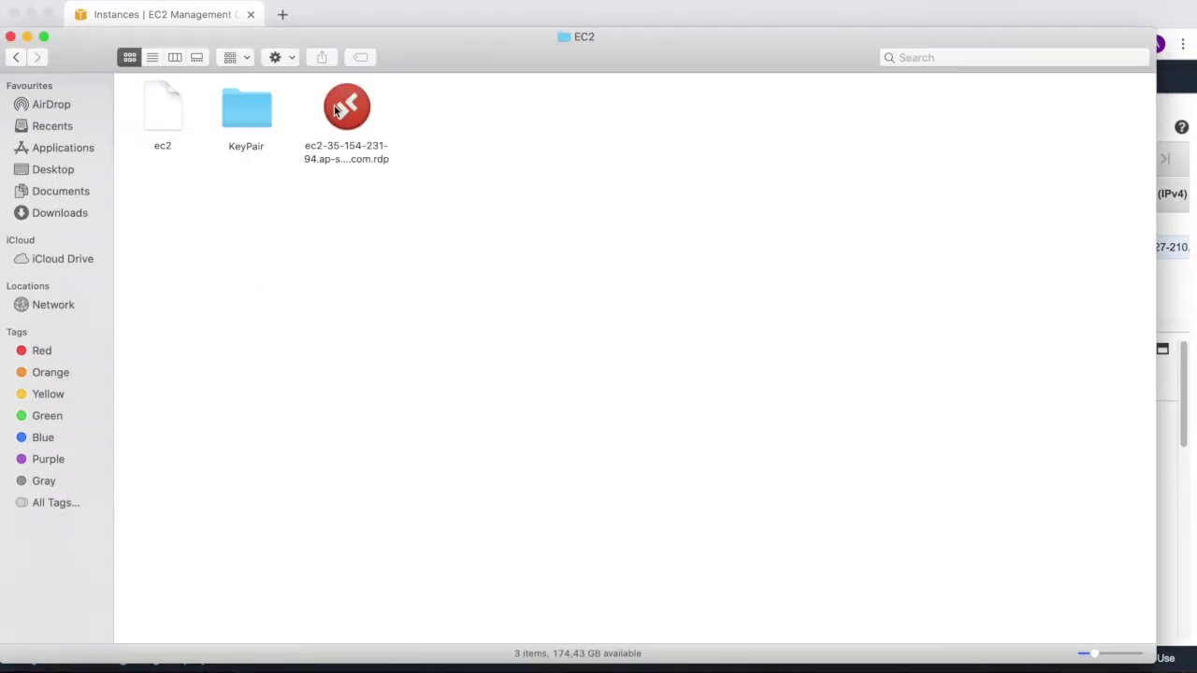
# Try the downloaded remote desktop file and dismiss the resulting 0x204 connection error
pyautogui.doubleClick(339, 107)
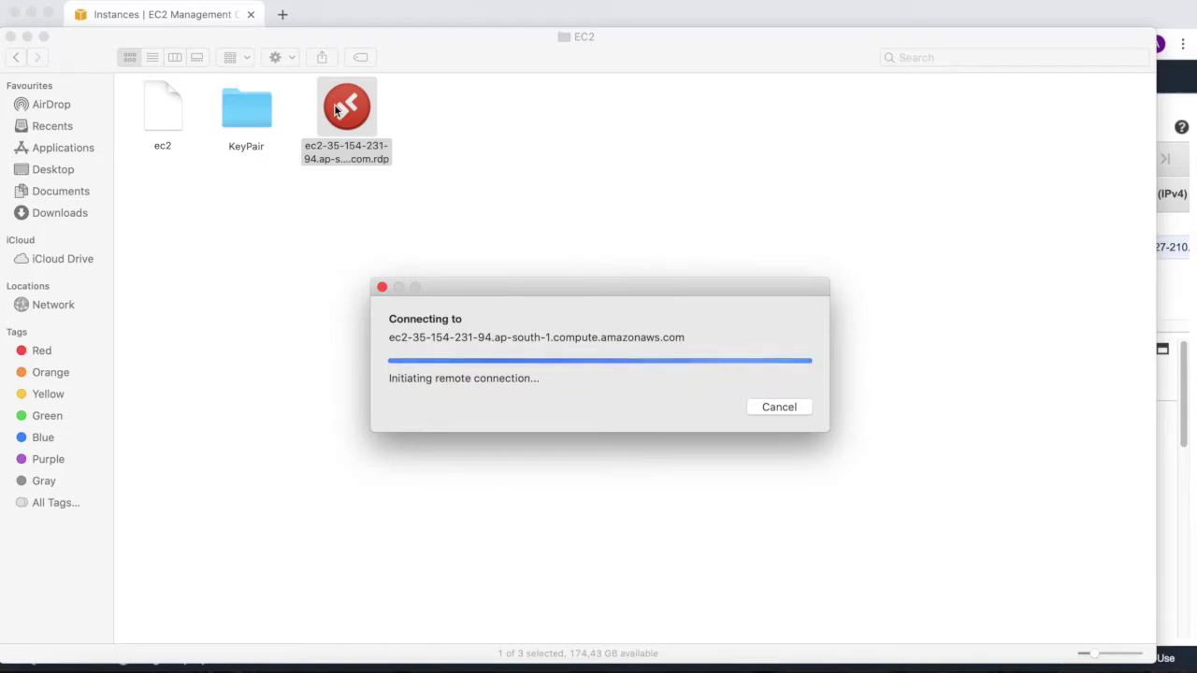
pyautogui.click(32, 13)
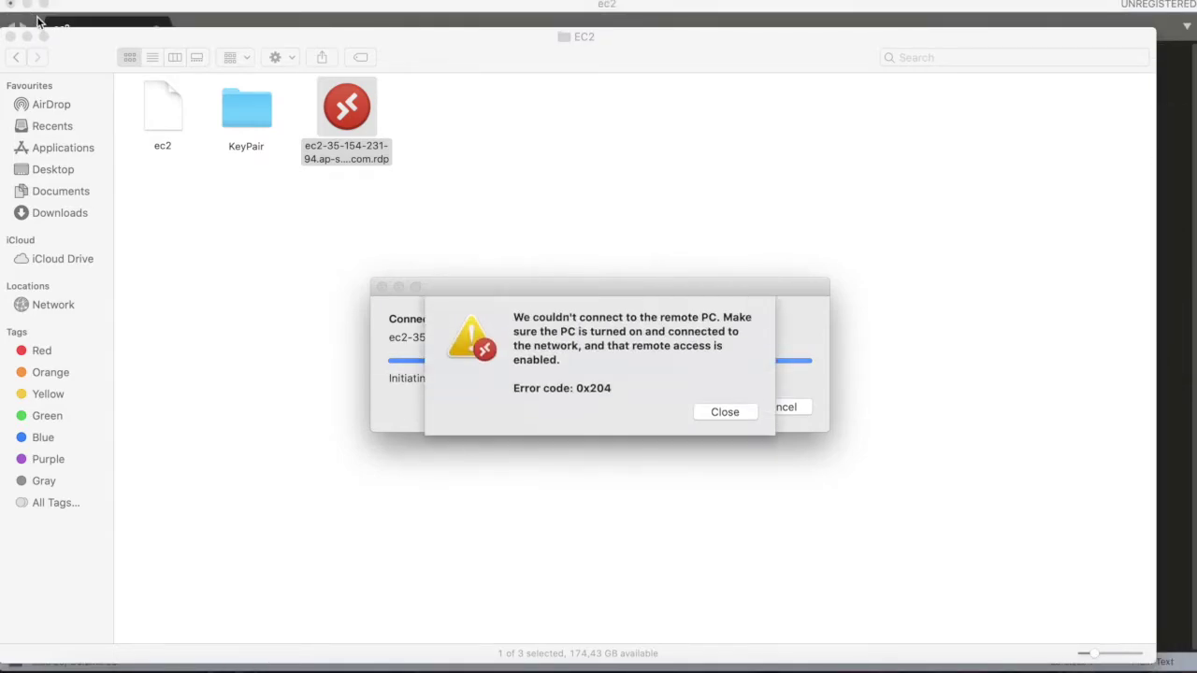
pyautogui.click(724, 412)
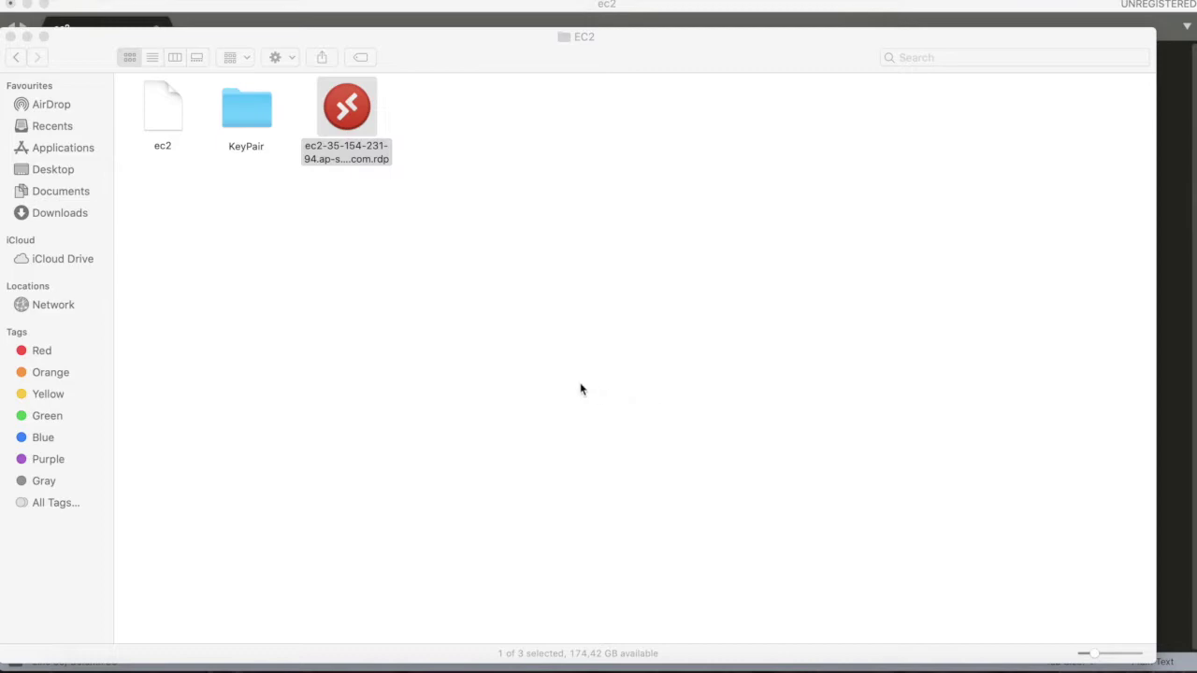
# Move the old .rdp file to the Bin and minimise the Finder window
pyautogui.rightClick(347, 122)
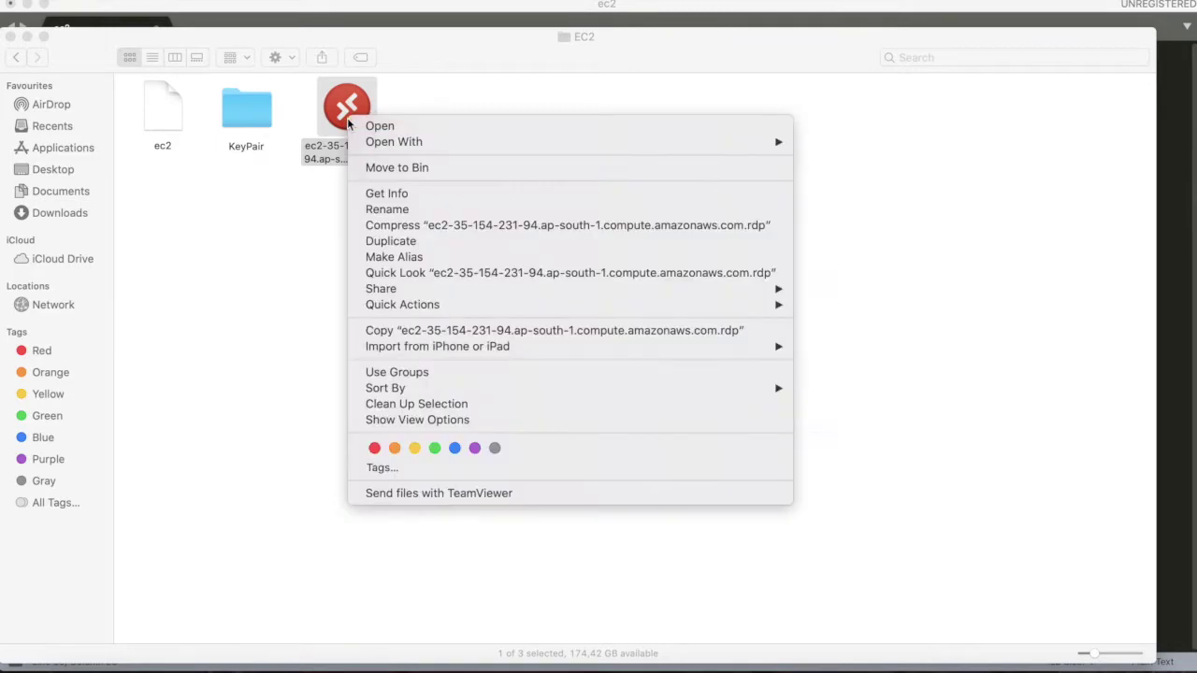
pyautogui.click(401, 172)
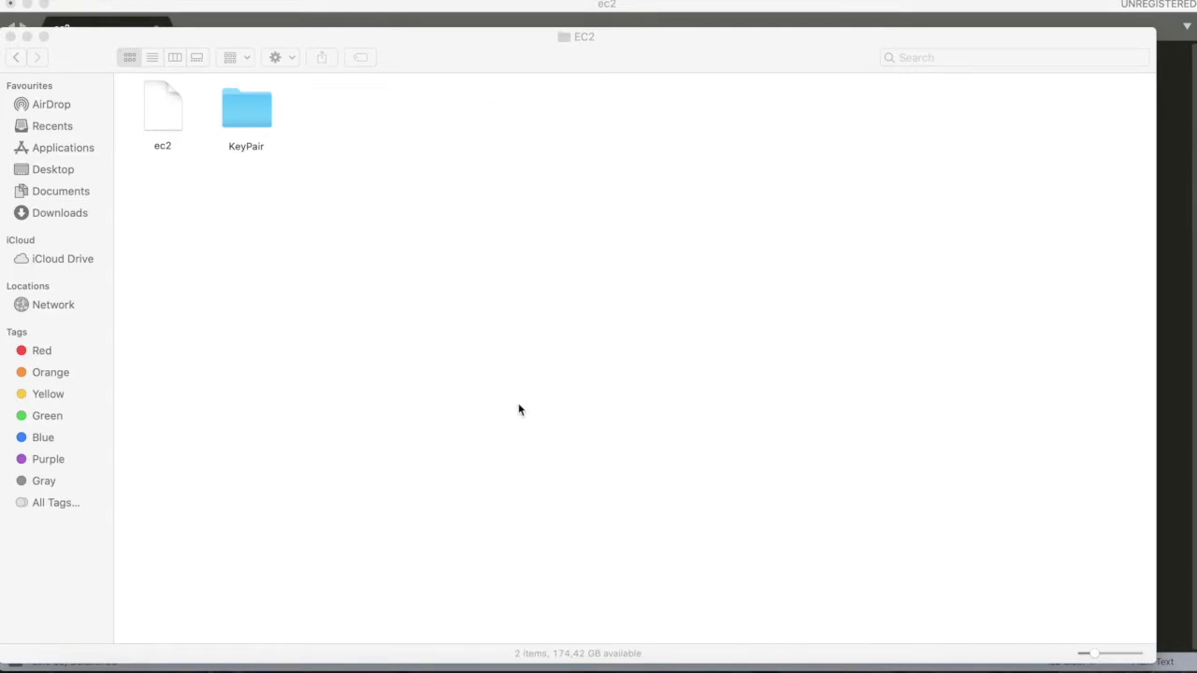
pyautogui.click(519, 410)
pyautogui.click(227, 37)
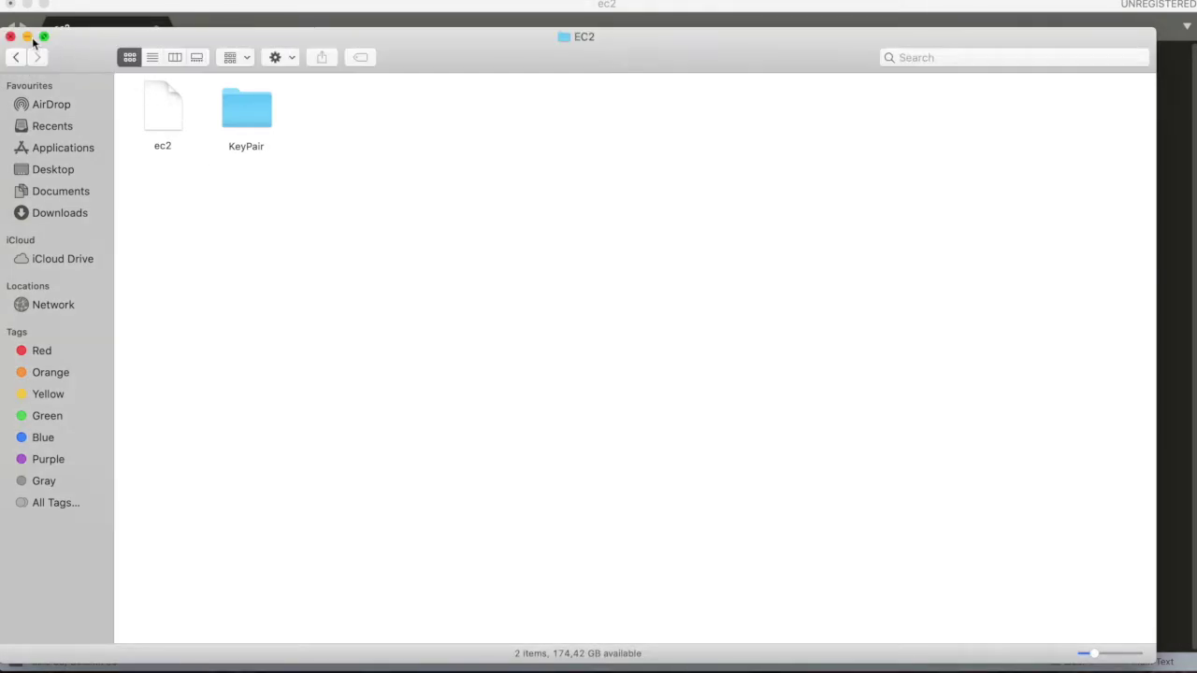
pyautogui.click(29, 38)
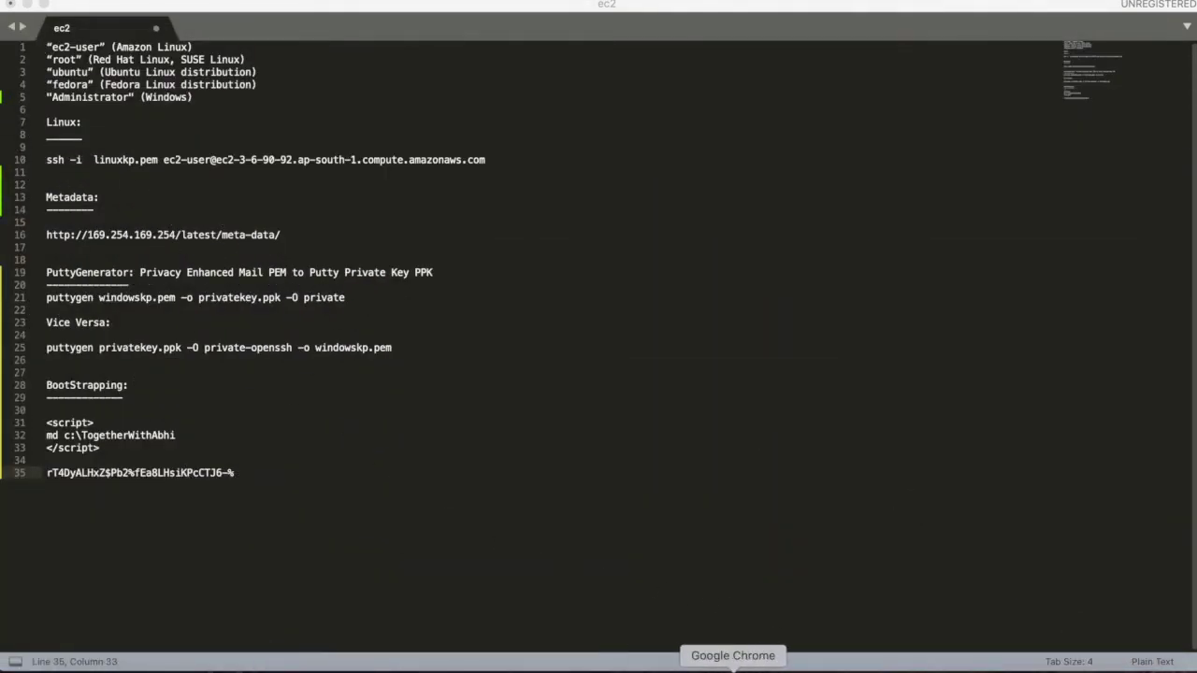
# Download the WindowsInstanceCheck RDP file and decrypt its Administrator password with the key pair
pyautogui.click(733, 667)
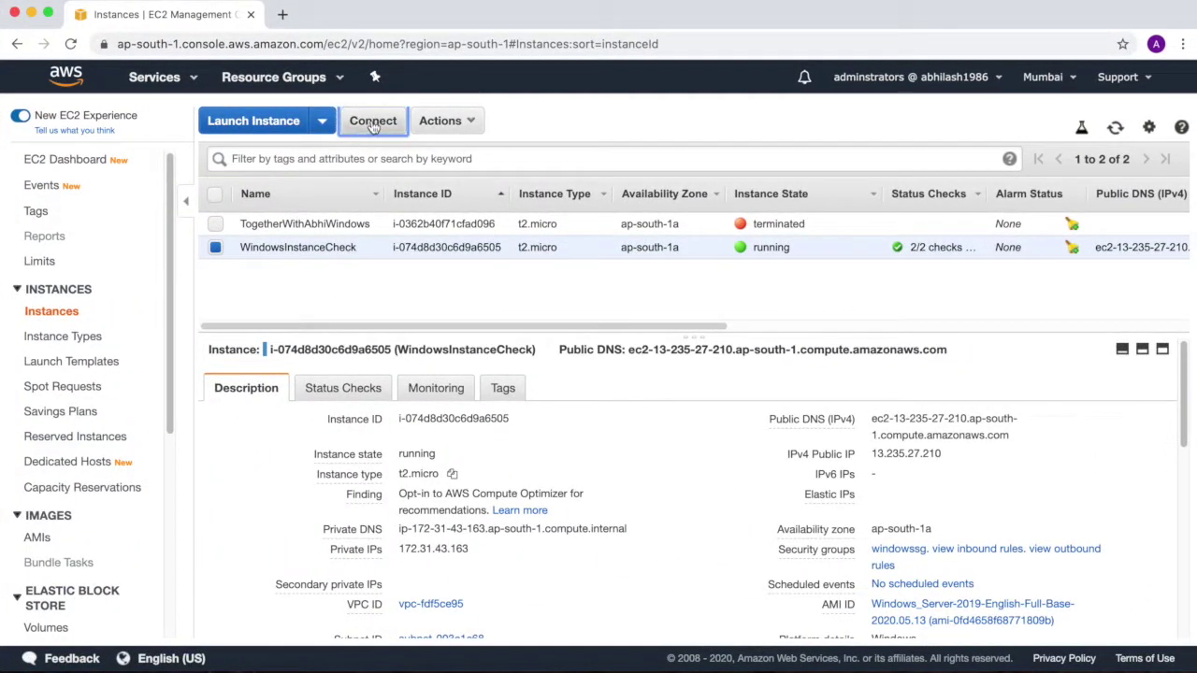
pyautogui.click(373, 125)
pyautogui.click(598, 327)
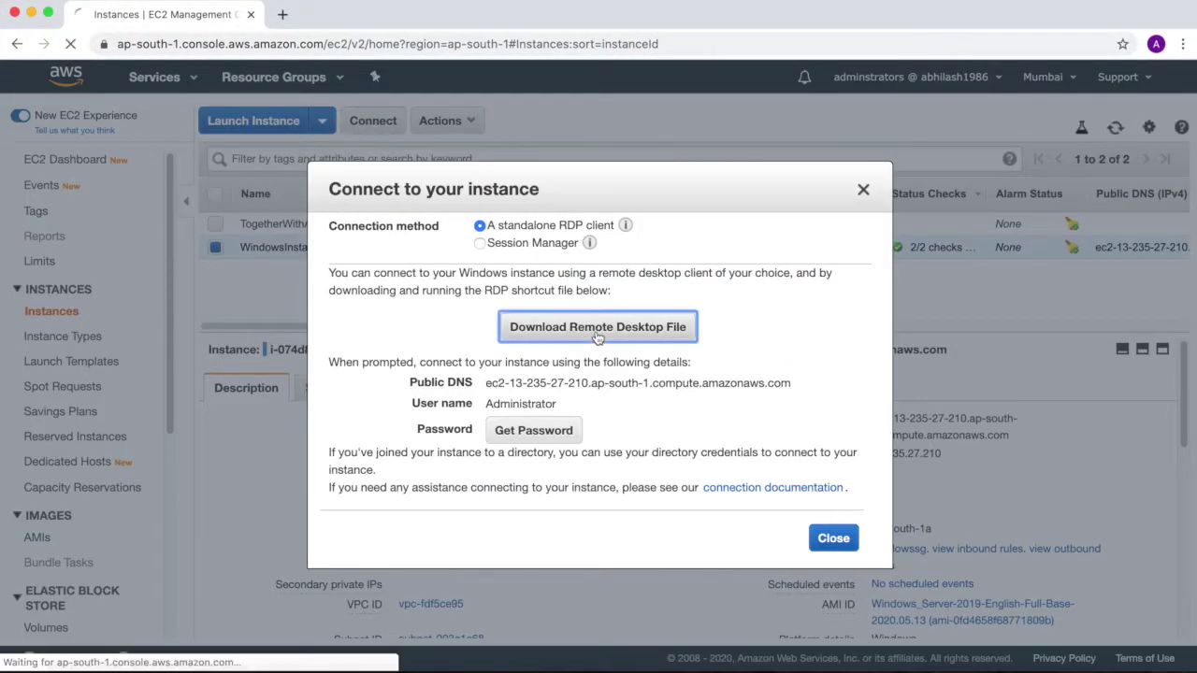
pyautogui.click(565, 436)
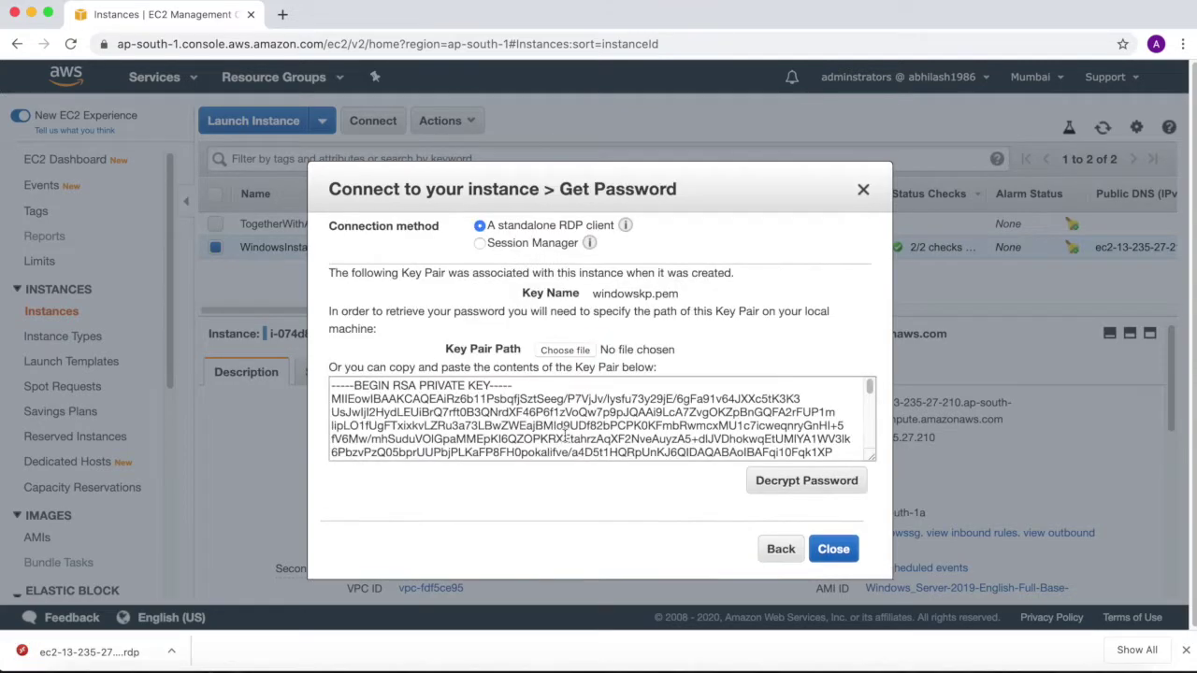
pyautogui.click(806, 482)
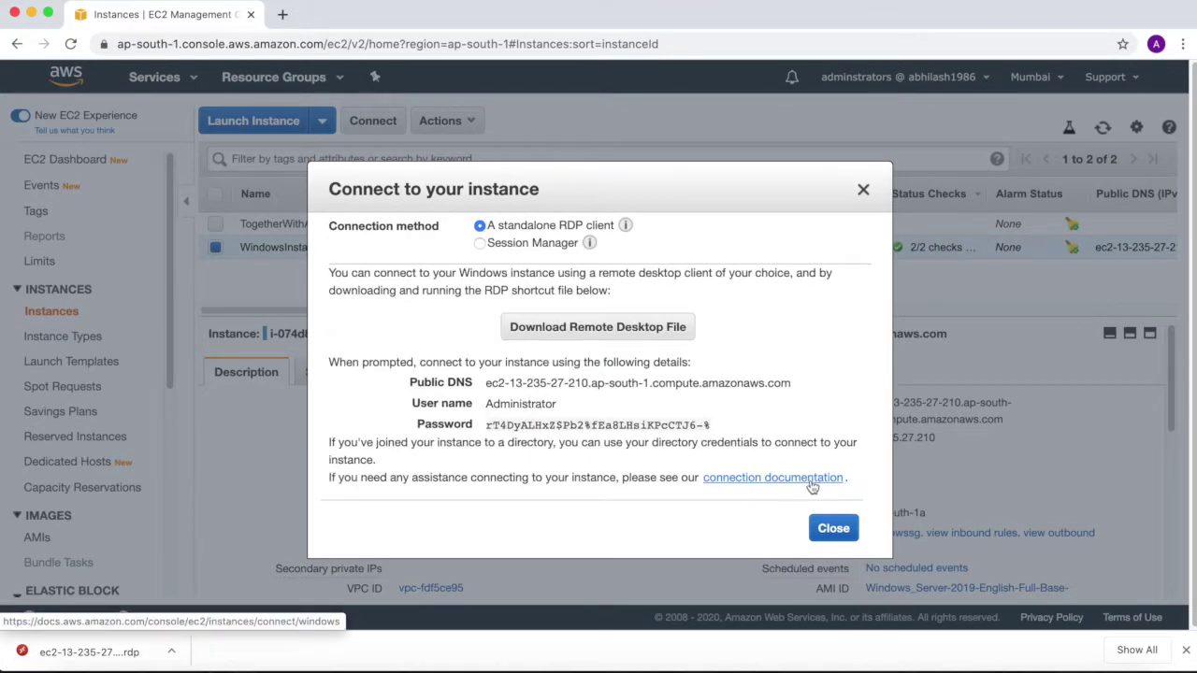
pyautogui.click(821, 530)
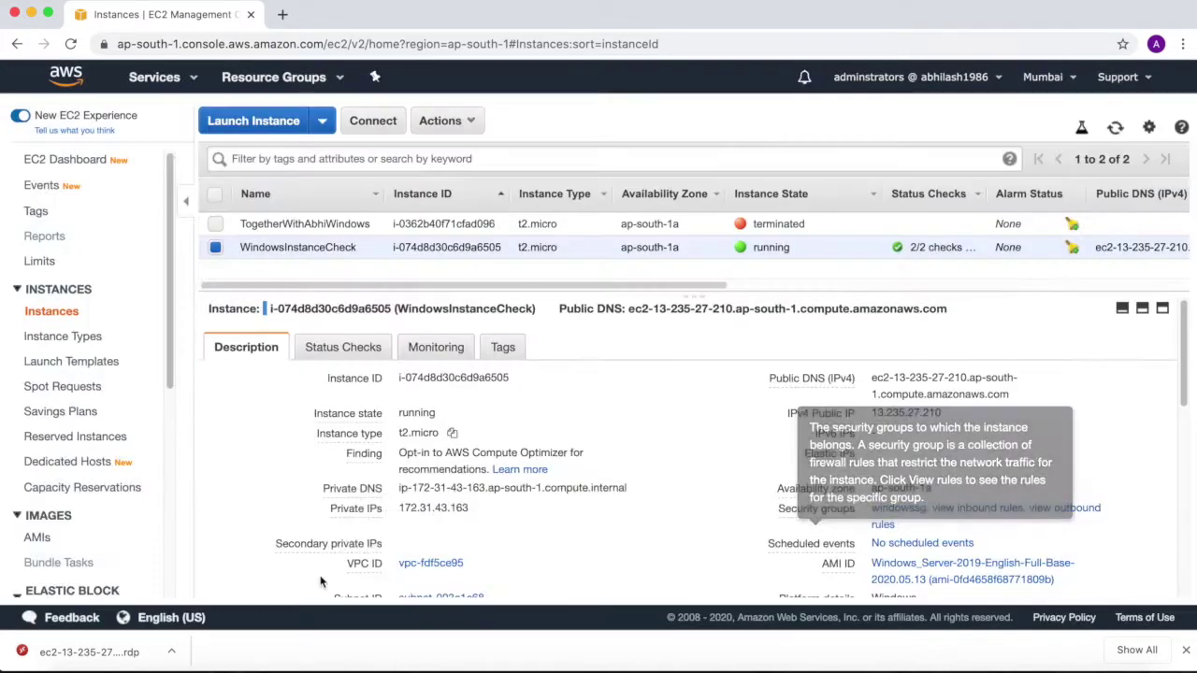
# Open the downloaded .rdp file and accept the unverified certificate warning
pyautogui.click(172, 651)
pyautogui.click(204, 614)
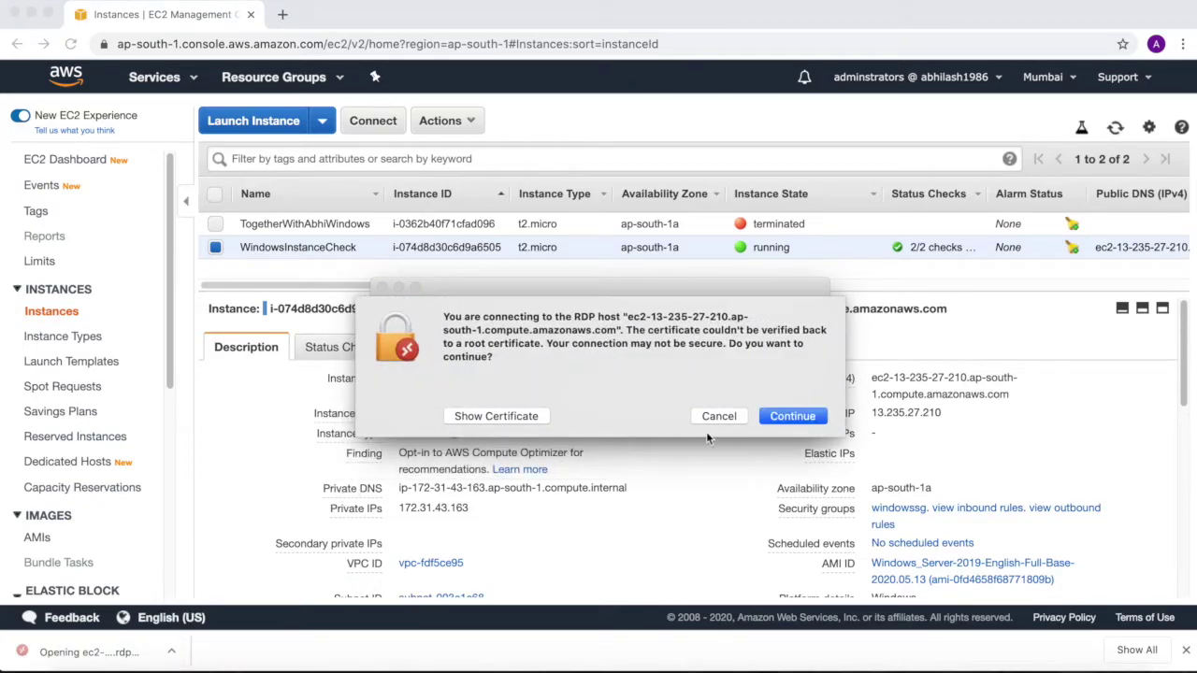
pyautogui.click(788, 416)
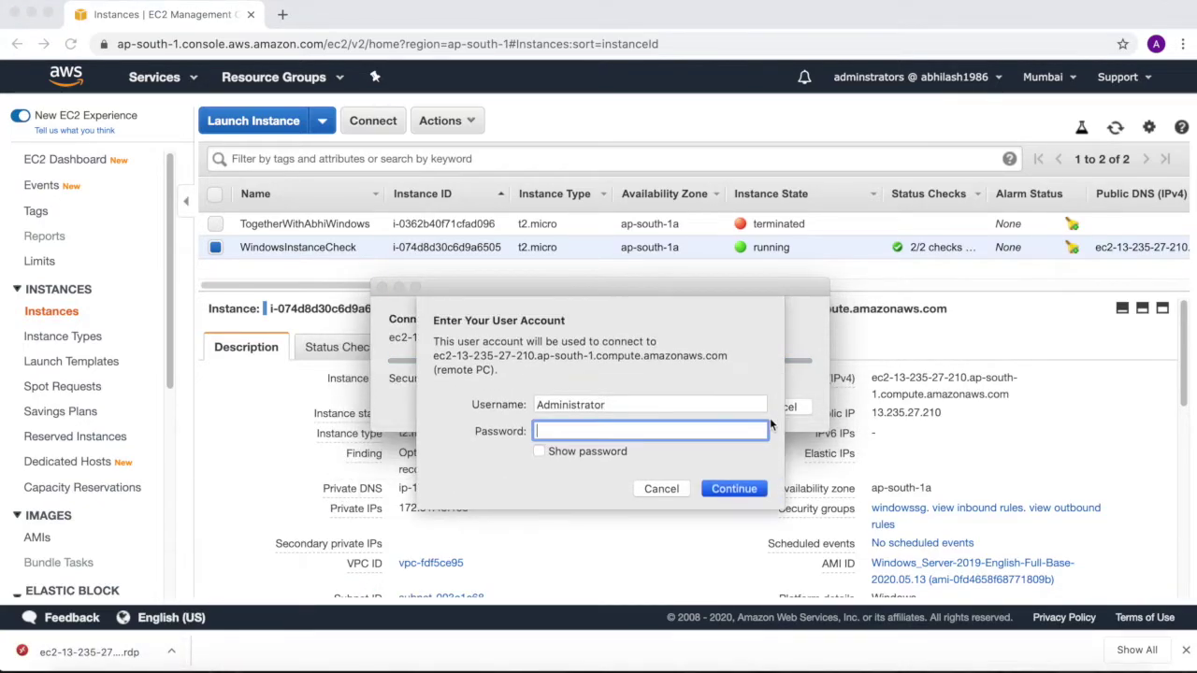
# Paste the Administrator password and sign in to the remote Windows desktop
pyautogui.press('super+v')
pyautogui.click(734, 488)
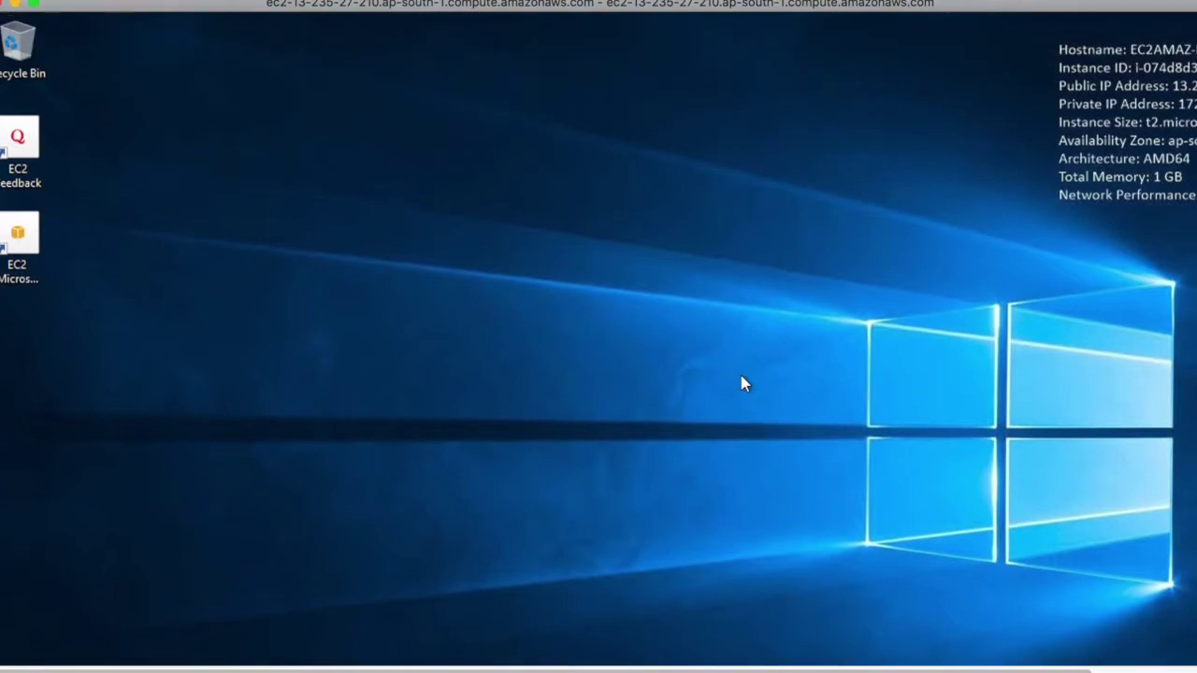
# Create a folder named MyInstanceFolder on the remote Local Disk (C:)
pyautogui.press('super+e')
pyautogui.click(204, 373)
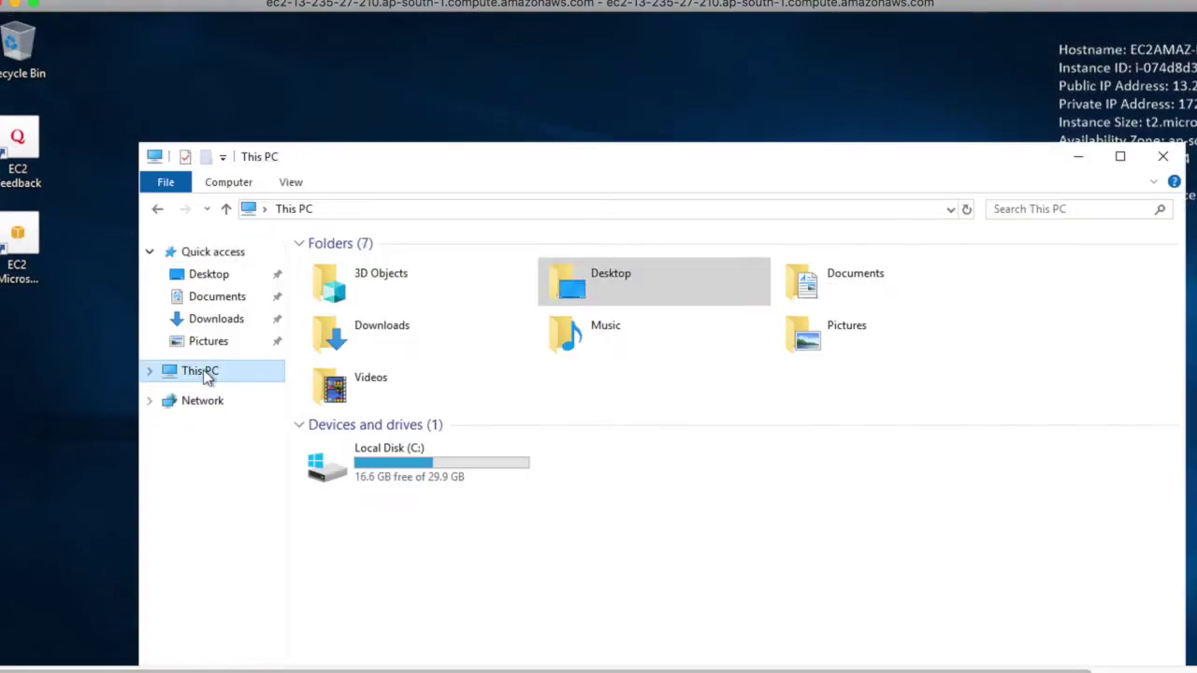
pyautogui.doubleClick(407, 474)
pyautogui.rightClick(428, 453)
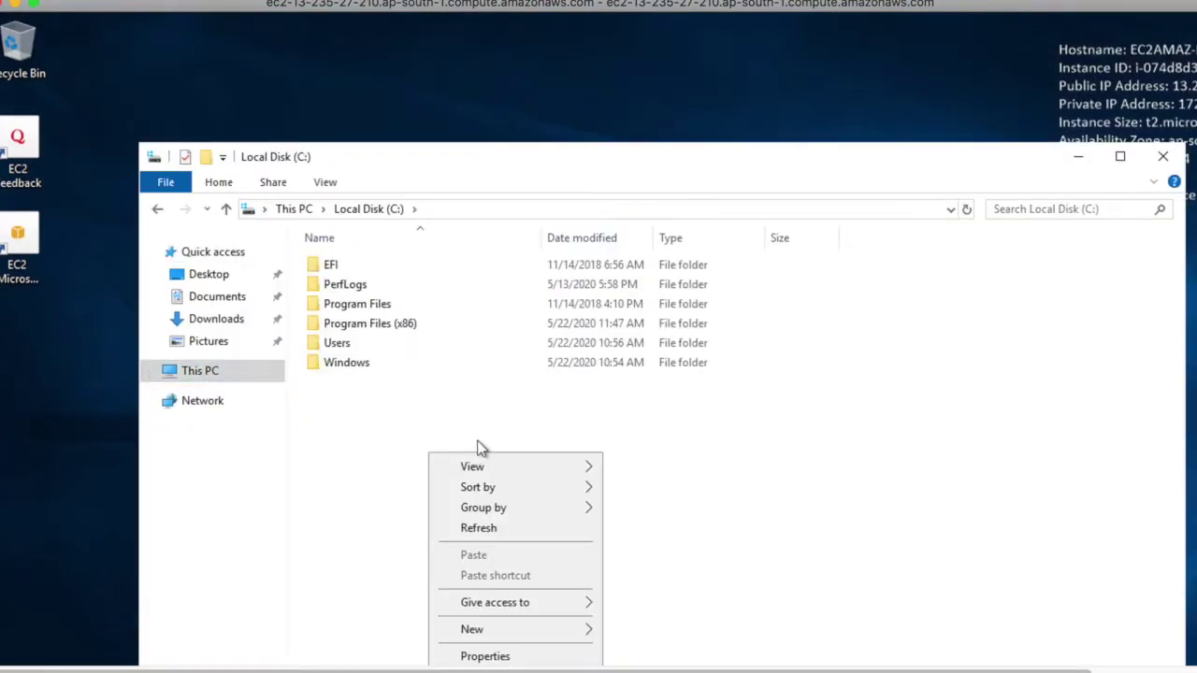
pyautogui.moveTo(496, 629)
pyautogui.click(702, 633)
pyautogui.write('mYiNST')
pyautogui.press('BackSpace')
pyautogui.press('BackSpace')
pyautogui.press('BackSpace')
pyautogui.press('BackSpace')
pyautogui.press('BackSpace')
pyautogui.press('BackSpace')
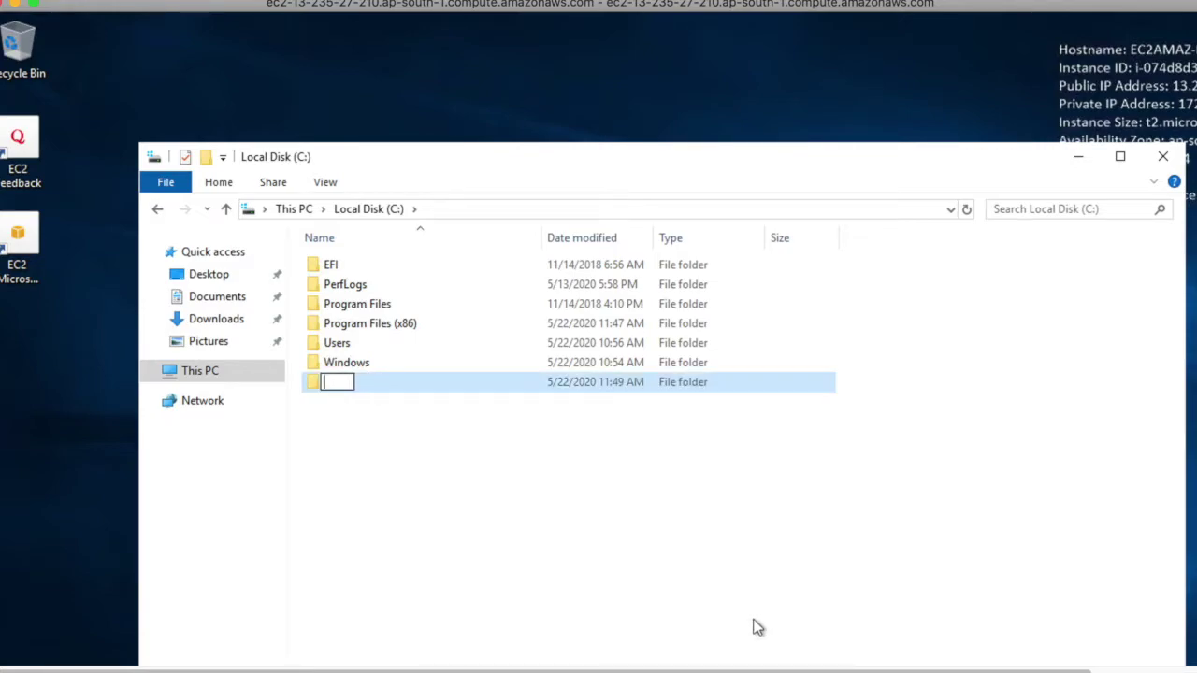
pyautogui.write('MyInstance')
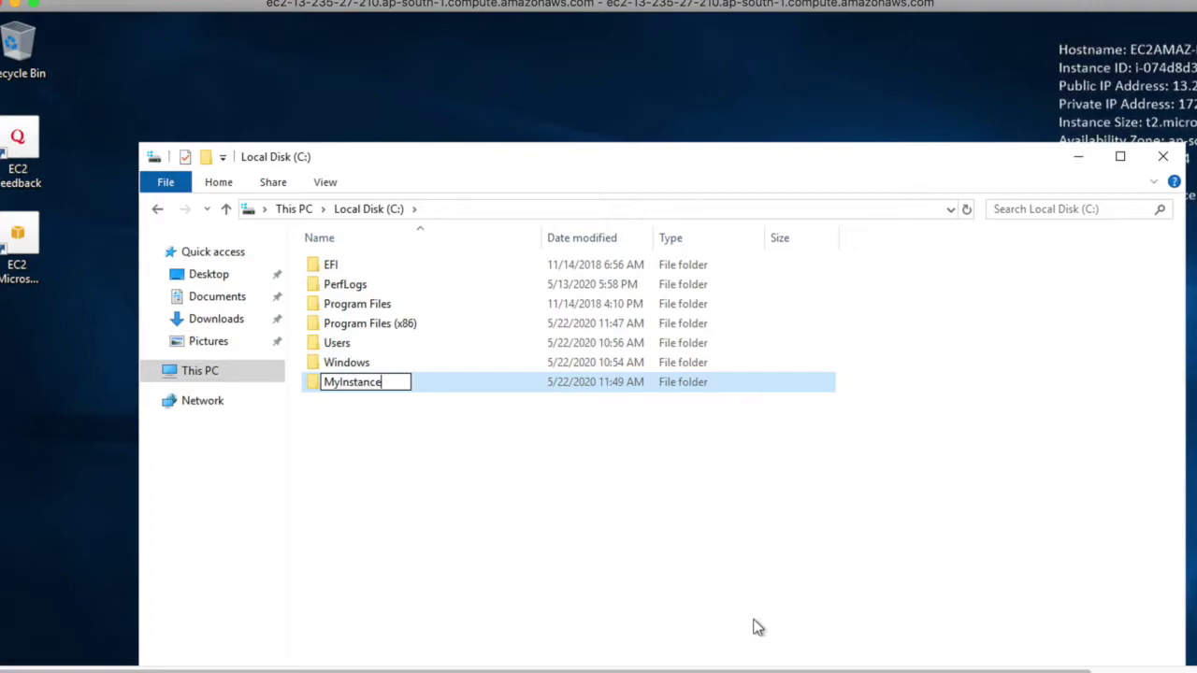
pyautogui.press('Return')
pyautogui.press('Return')
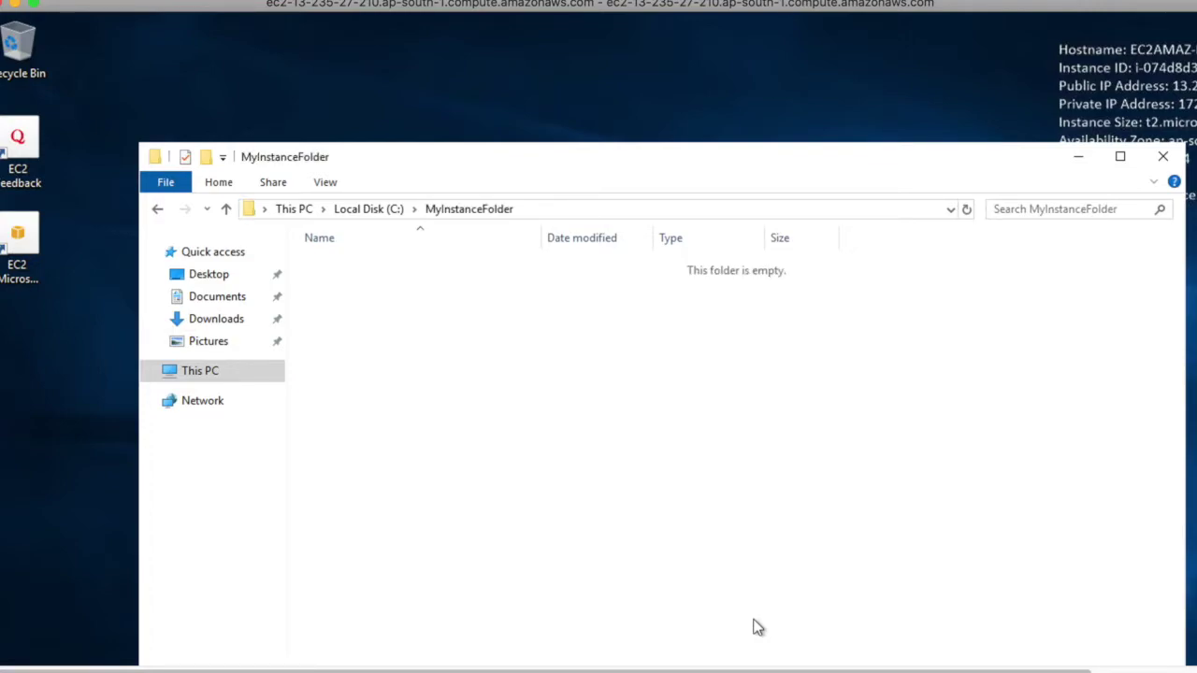
# Create a new text document named test inside MyInstanceFolder
pyautogui.rightClick(746, 615)
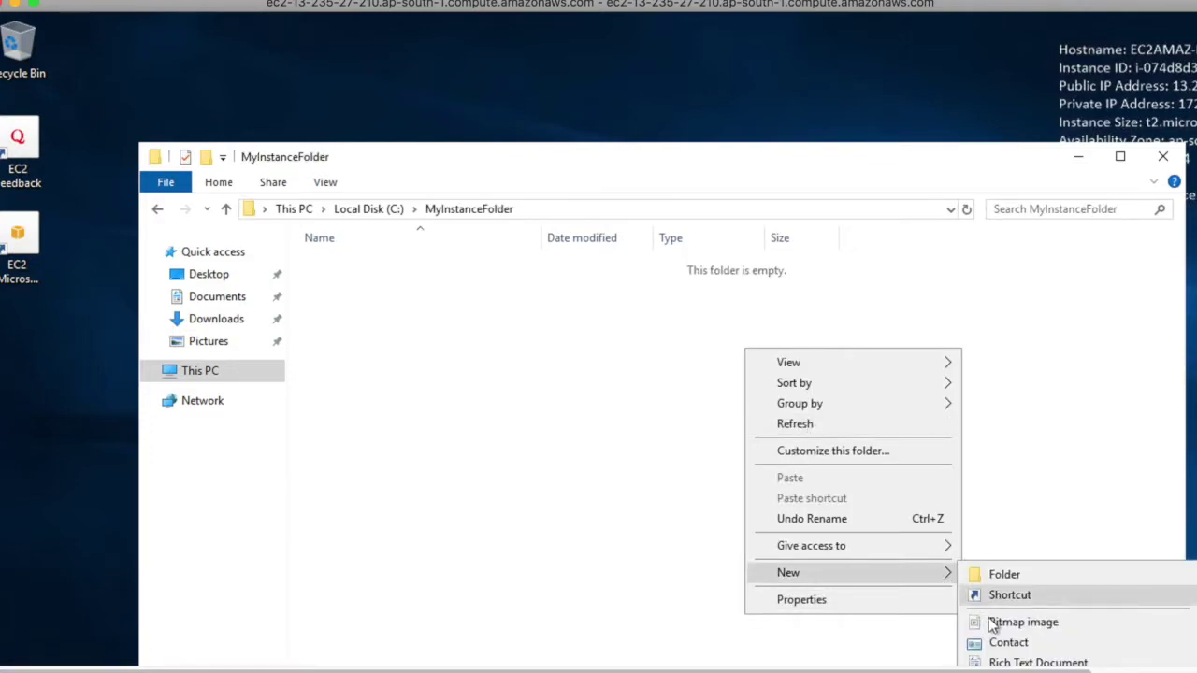
pyautogui.click(601, 379)
pyautogui.rightClick(363, 281)
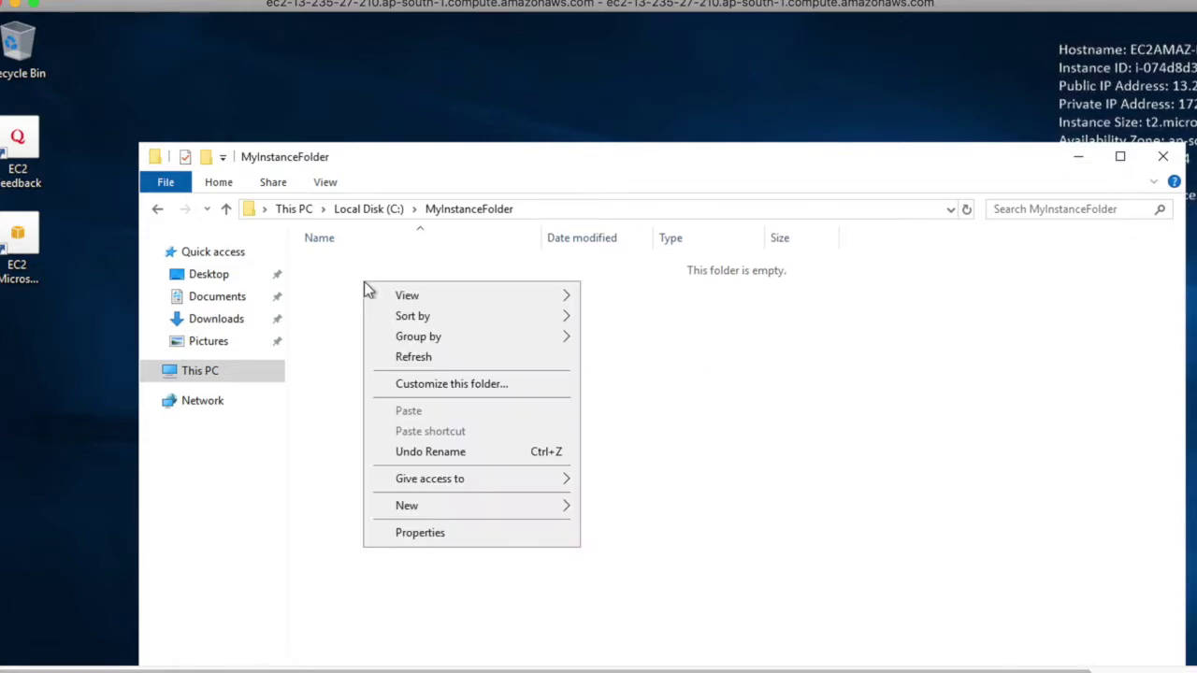
pyautogui.moveTo(466, 504)
pyautogui.click(655, 614)
pyautogui.write('test')
pyautogui.press('Return')
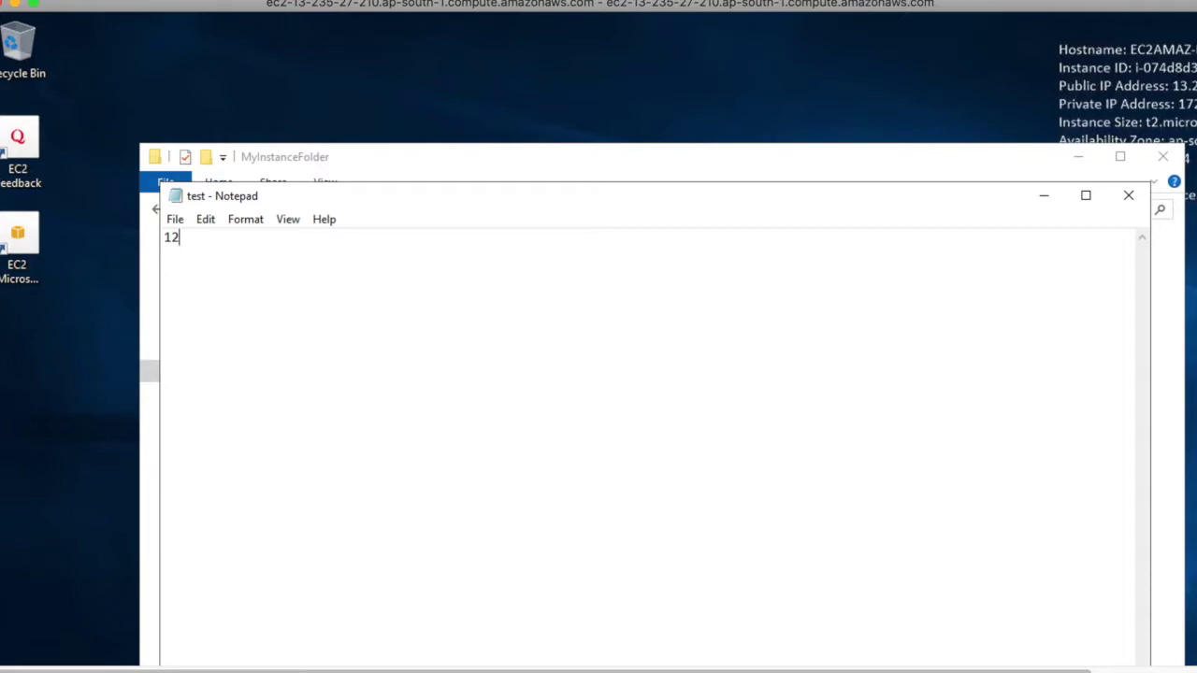
# Save the test document holding 123 in Notepad, then leave the remote session window
pyautogui.press('super')
pyautogui.click(816, 339)
pyautogui.click(175, 219)
pyautogui.click(198, 278)
pyautogui.click(1129, 196)
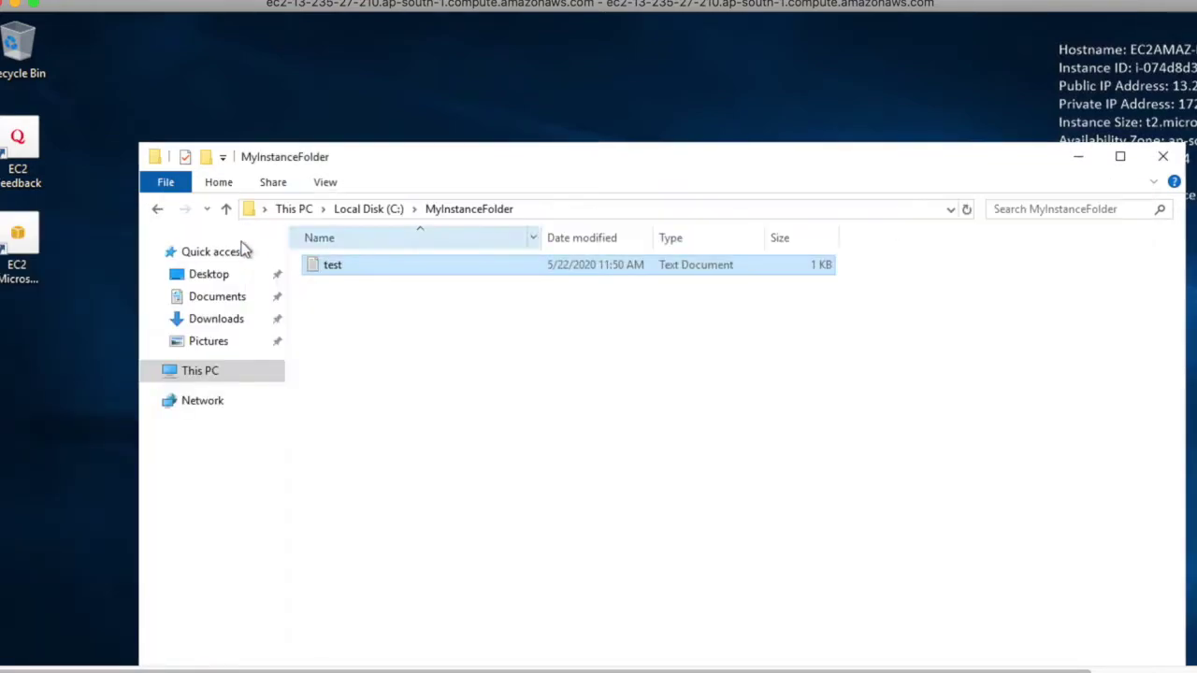
pyautogui.click(352, 211)
pyautogui.click(164, 109)
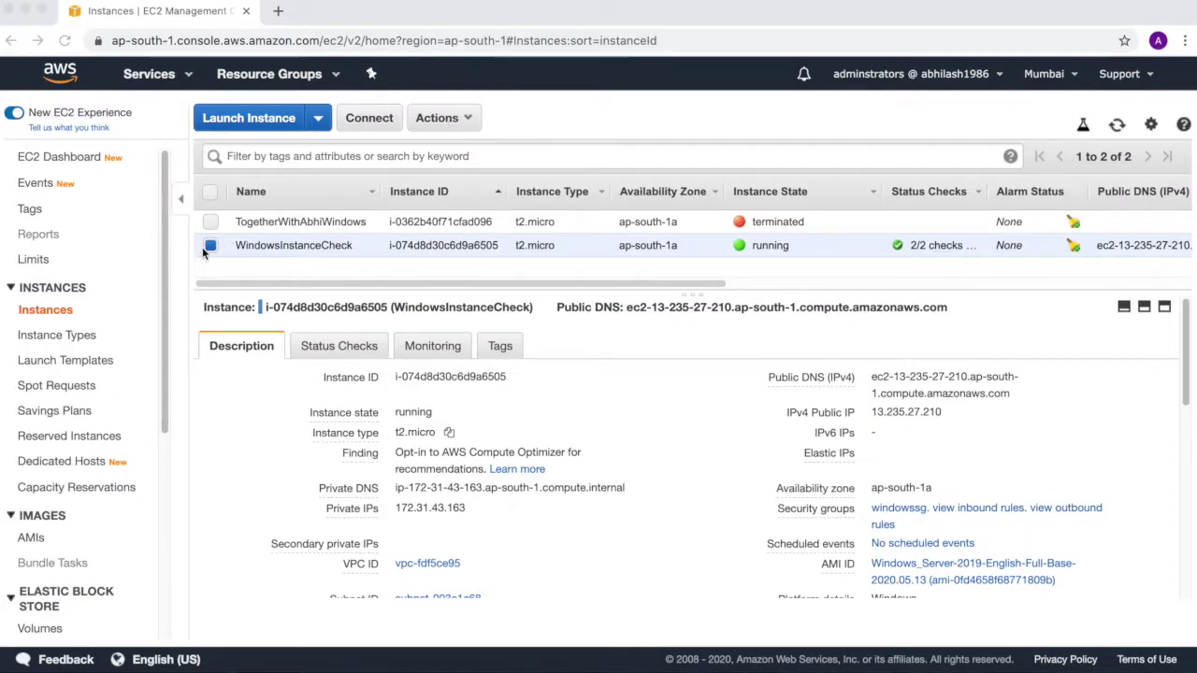
# Stop the WindowsInstanceCheck instance, acknowledging the ephemeral storage data-loss warning
pyautogui.click(449, 120)
pyautogui.click(446, 119)
pyautogui.moveTo(476, 231)
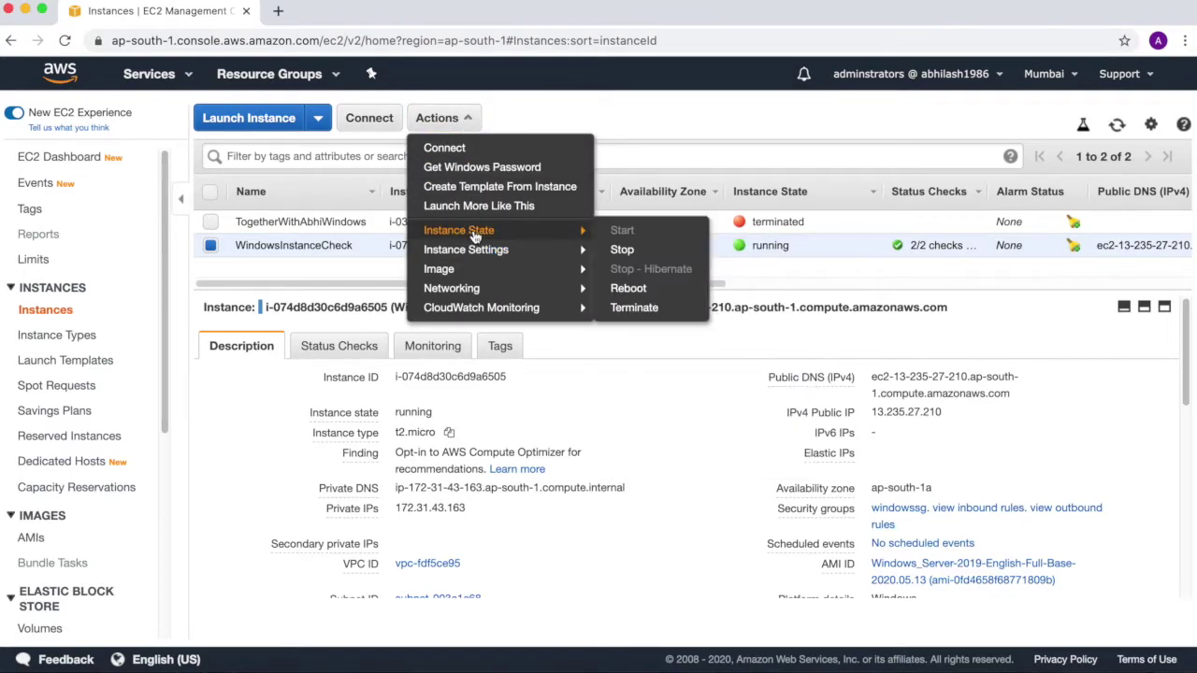
pyautogui.click(675, 256)
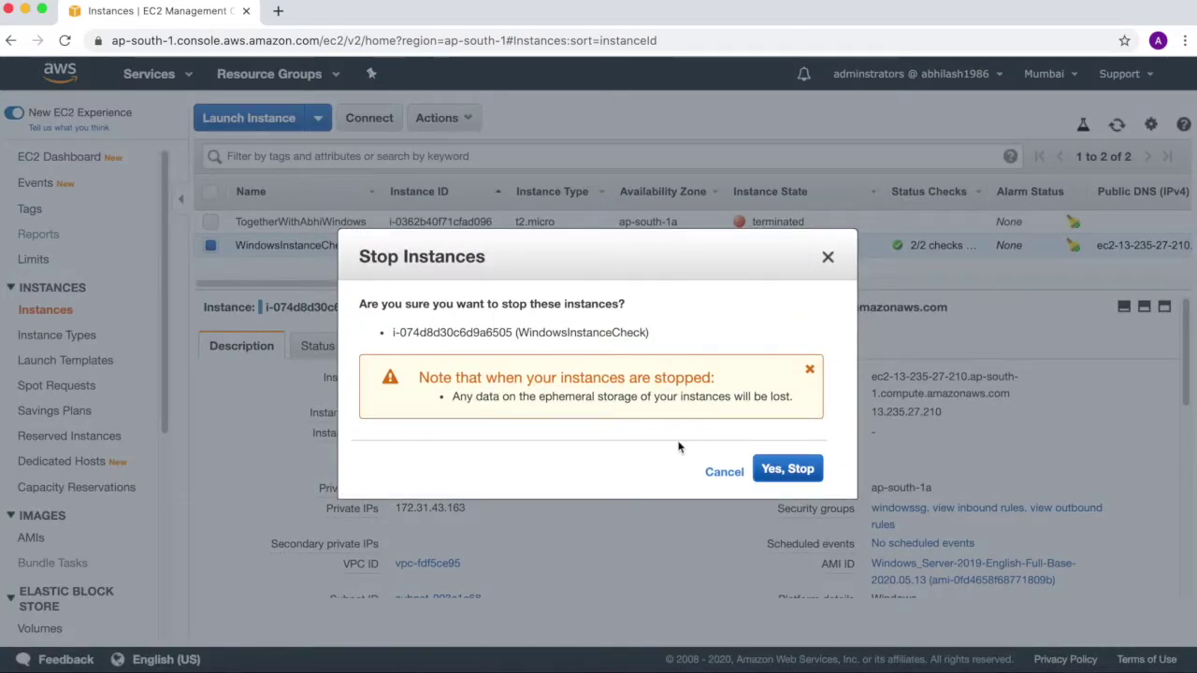
pyautogui.moveTo(509, 396); pyautogui.dragTo(788, 396)
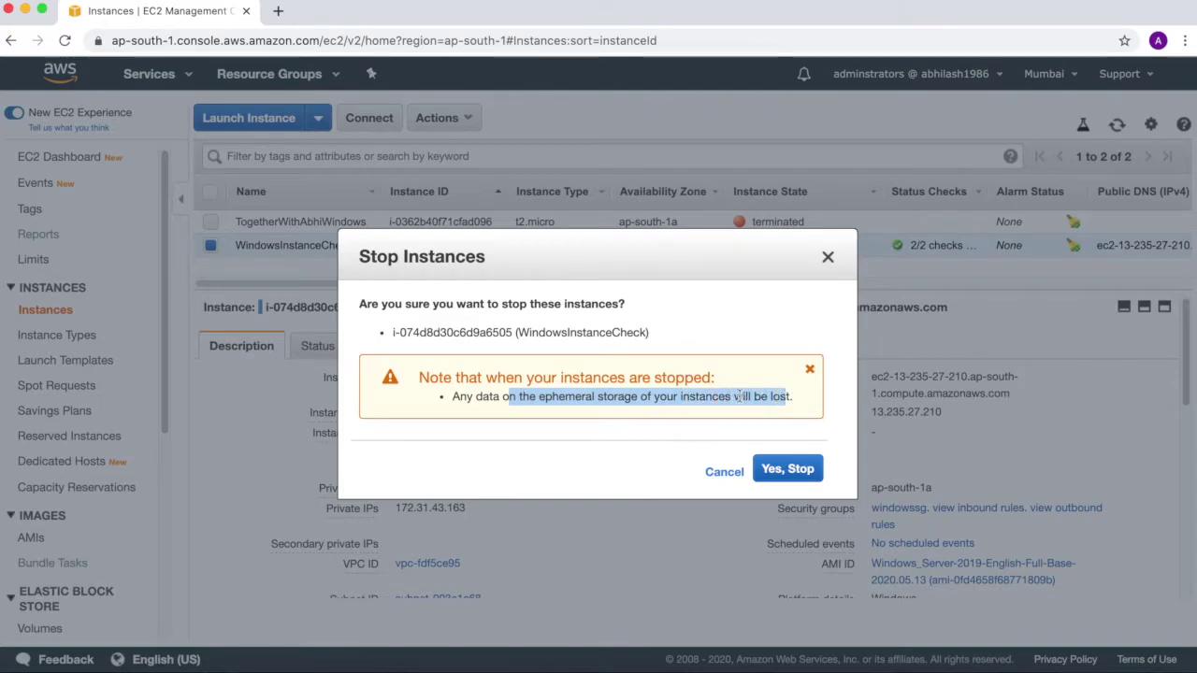
pyautogui.moveTo(452, 396); pyautogui.dragTo(779, 400)
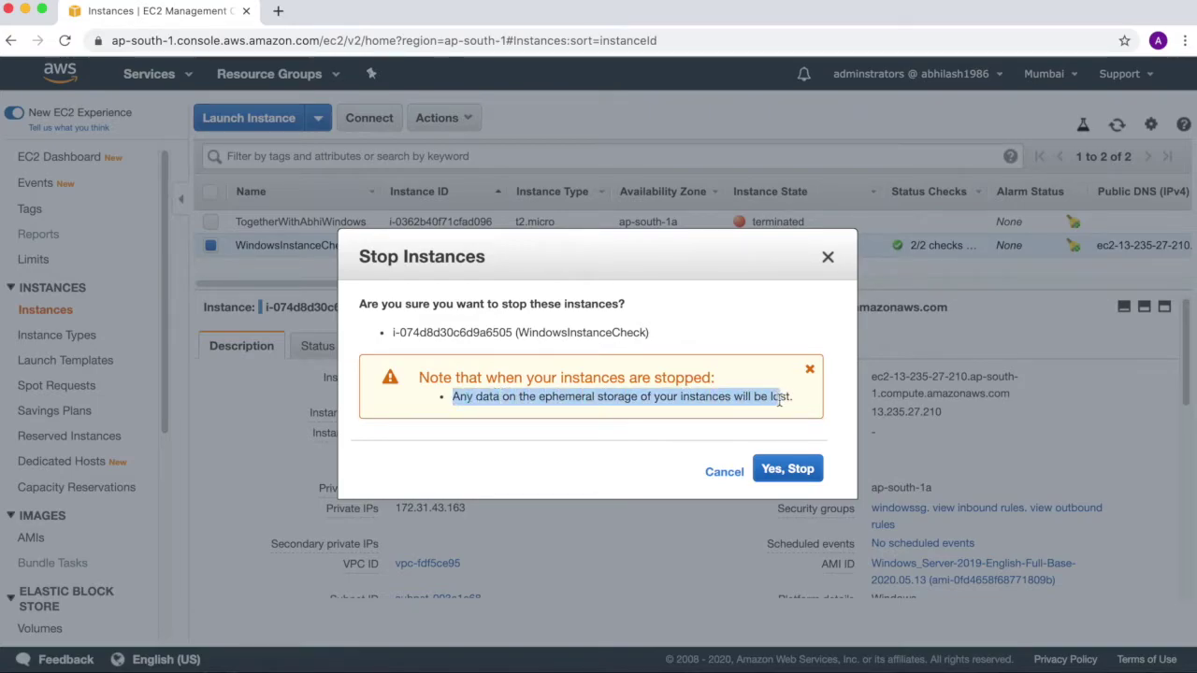
pyautogui.click(797, 471)
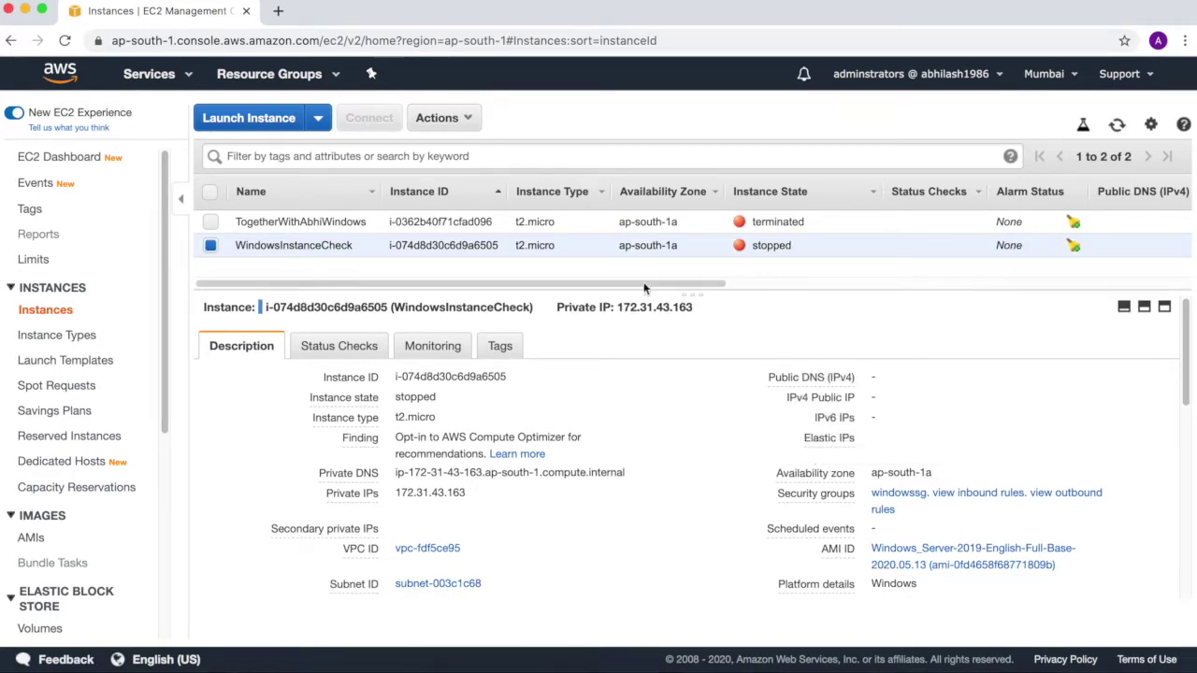
# Start WindowsInstanceCheck again via Actions > Instance State > Start and confirm
pyautogui.click(439, 118)
pyautogui.moveTo(458, 231)
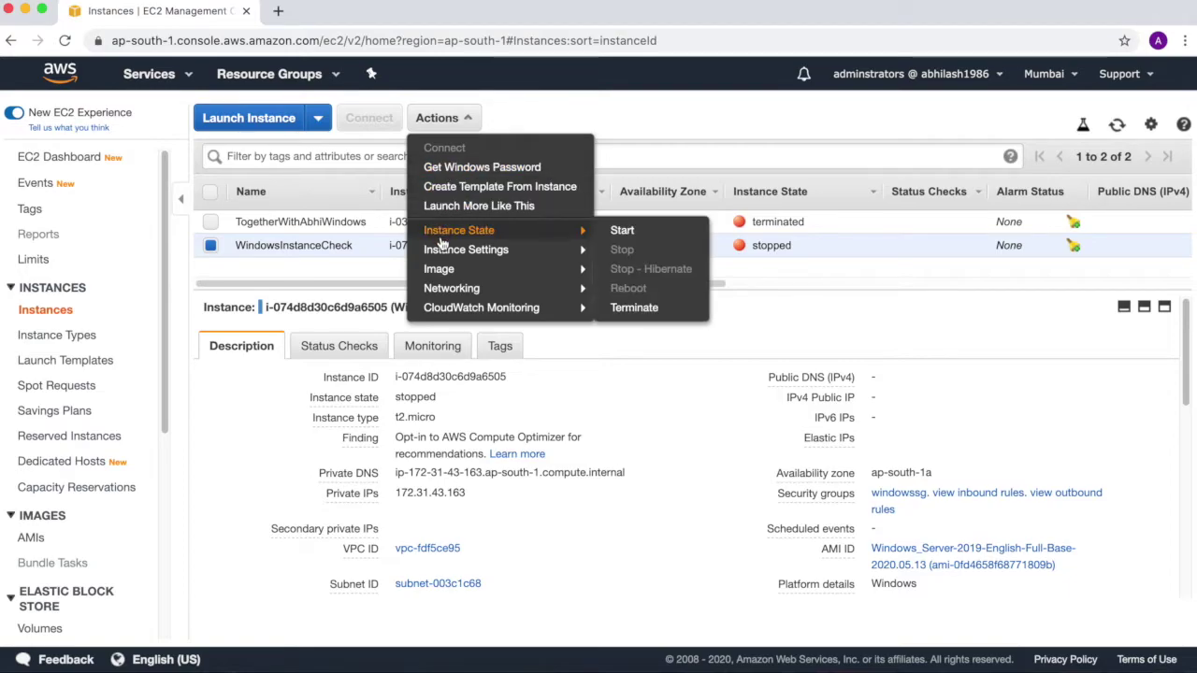
pyautogui.click(617, 230)
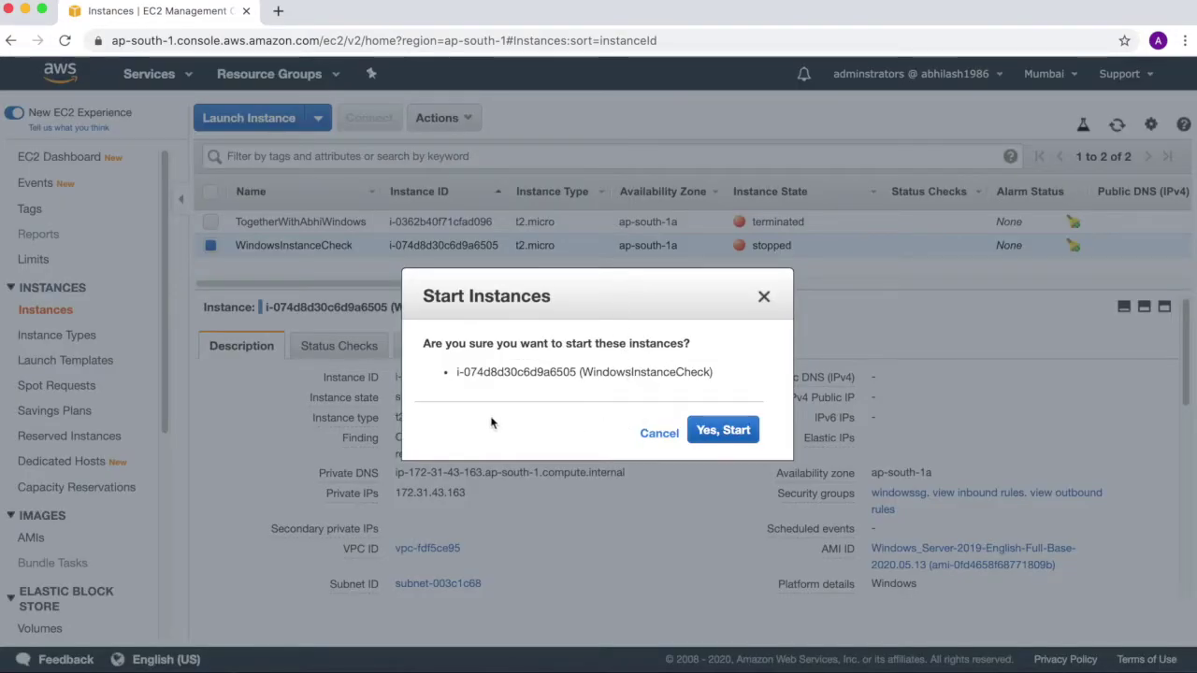
pyautogui.click(734, 438)
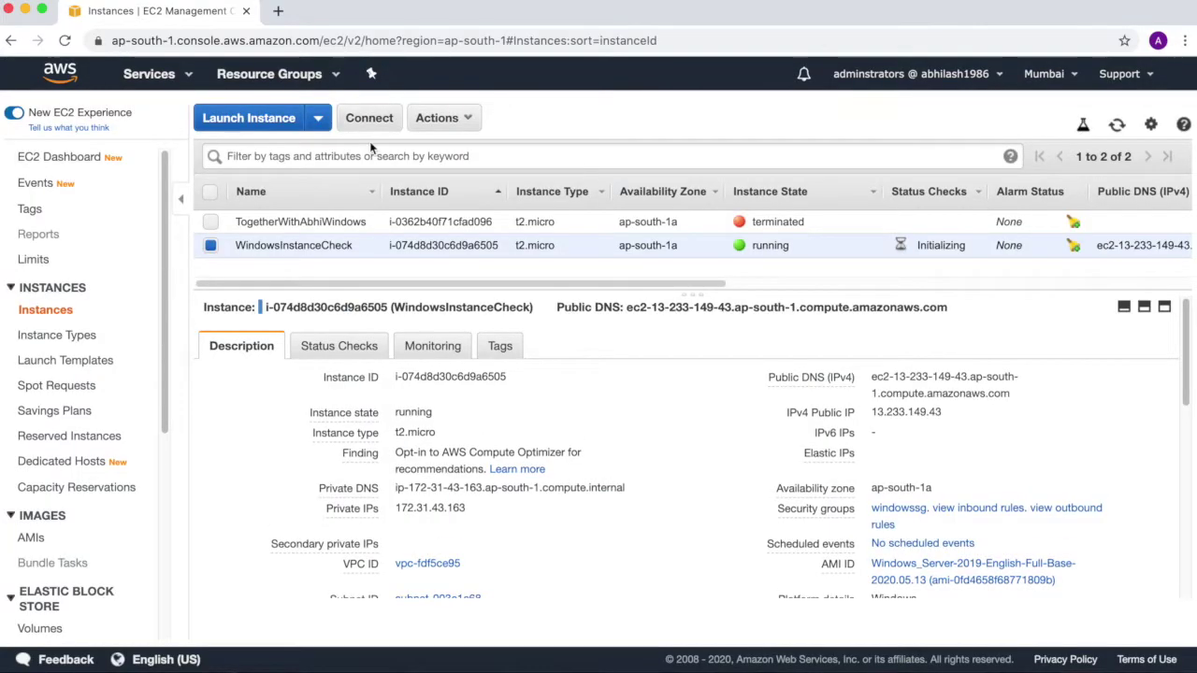
# Download and open a fresh remote desktop file for the restarted instance
pyautogui.click(374, 121)
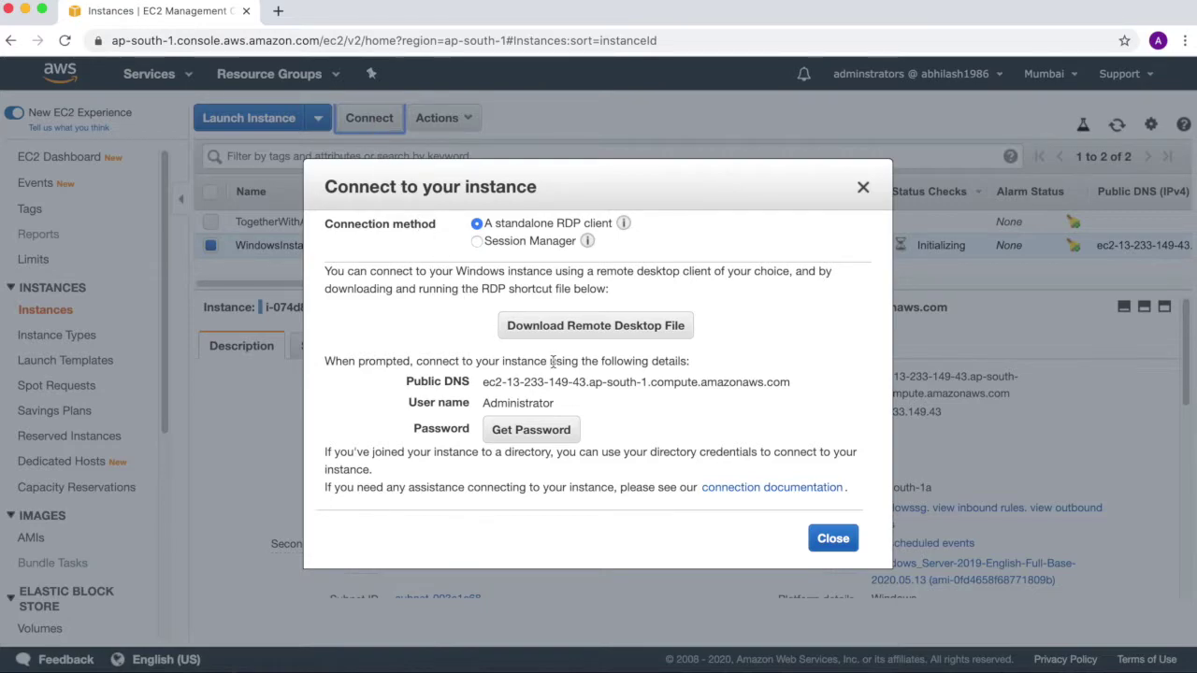
pyautogui.click(635, 335)
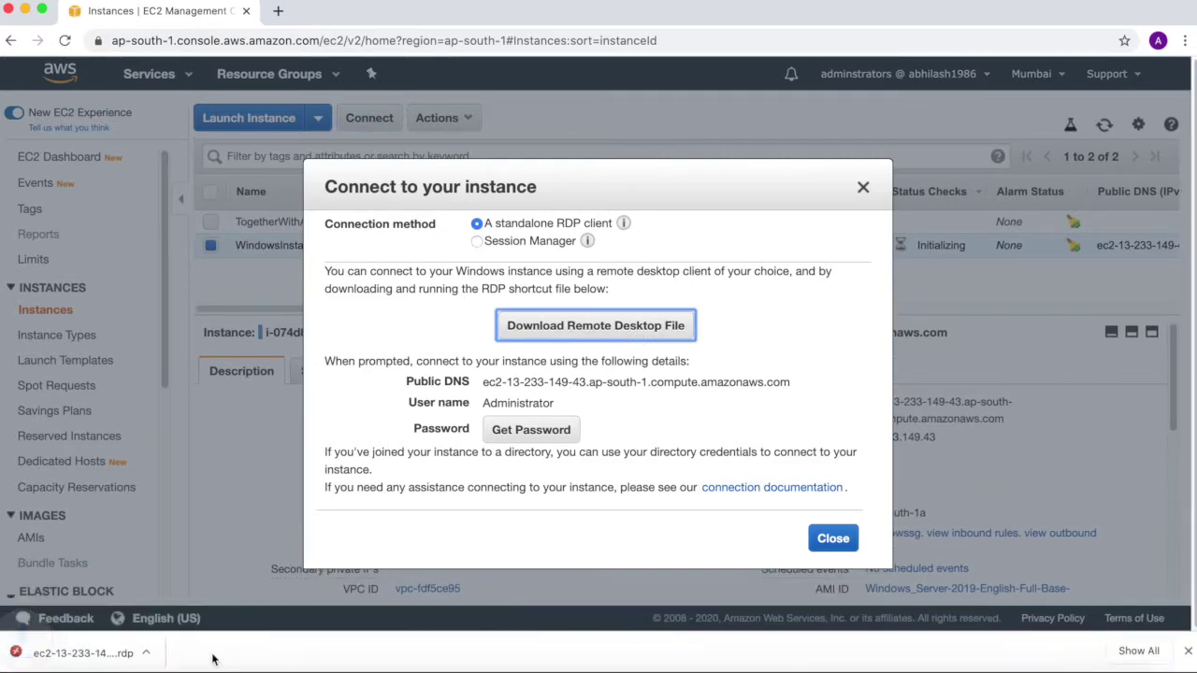
pyautogui.click(164, 652)
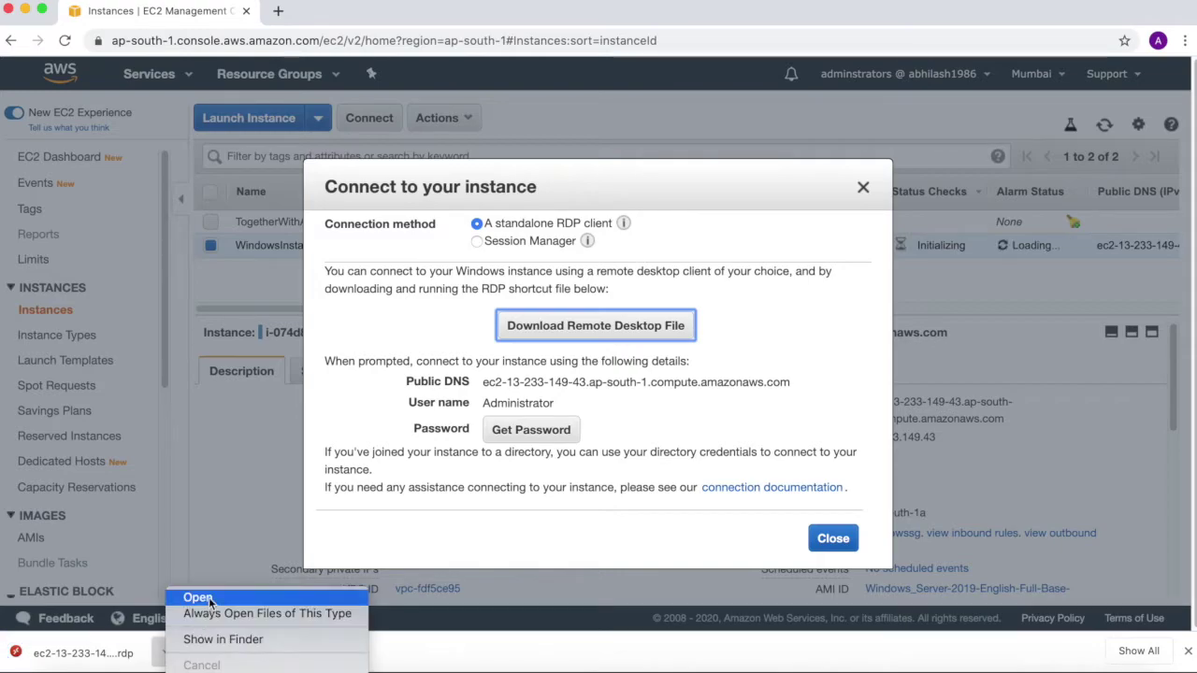
pyautogui.click(208, 597)
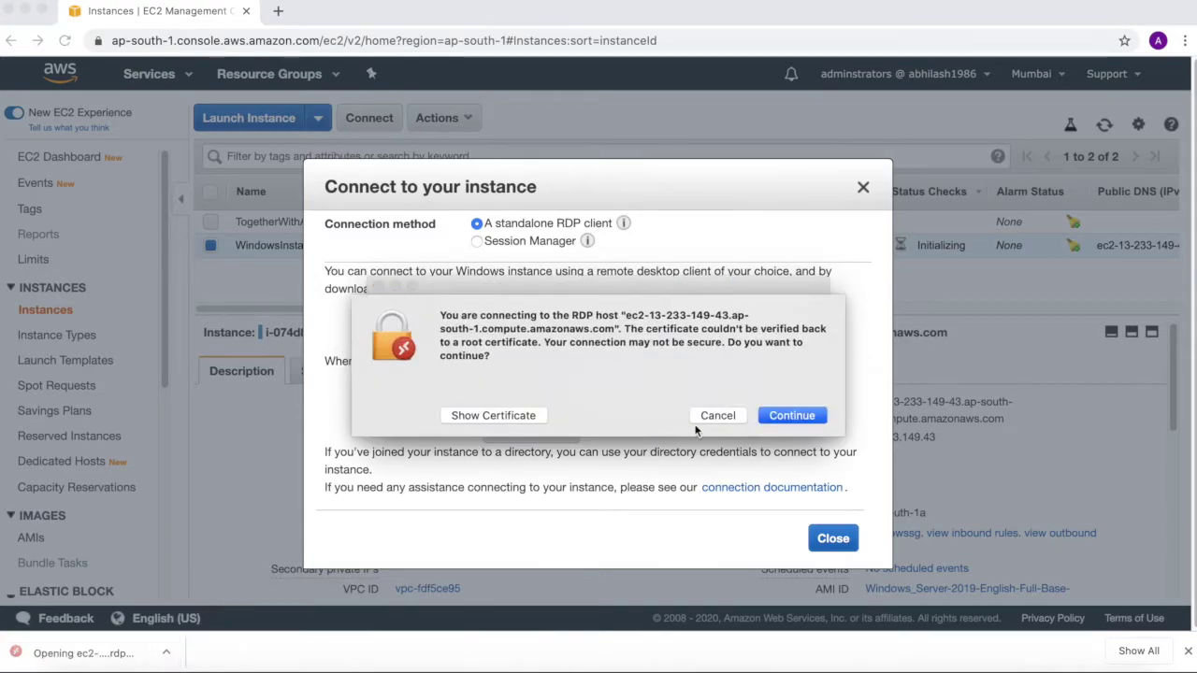
# Accept the certificate warning and sign in with the pasted Administrator password
pyautogui.click(791, 415)
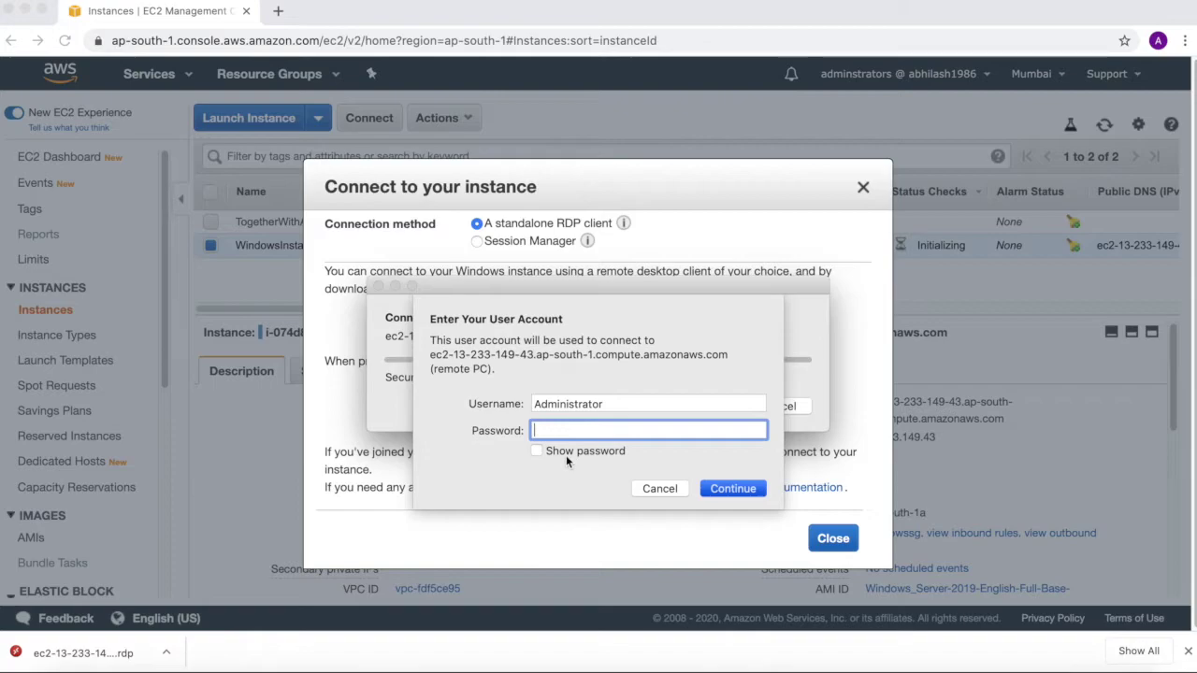
pyautogui.press('super+v')
pyautogui.click(719, 493)
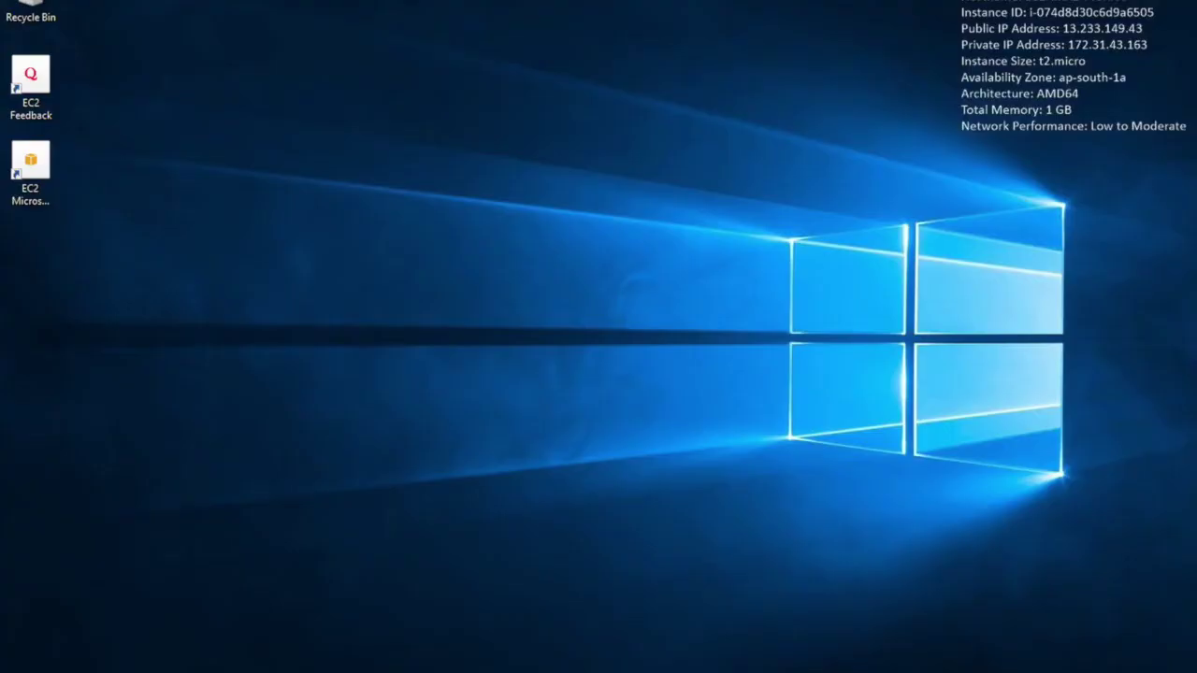
# Open C:\MyInstanceFolder\test in Notepad, confirm it still holds 123, then close it
pyautogui.press('super')
pyautogui.click(476, 415)
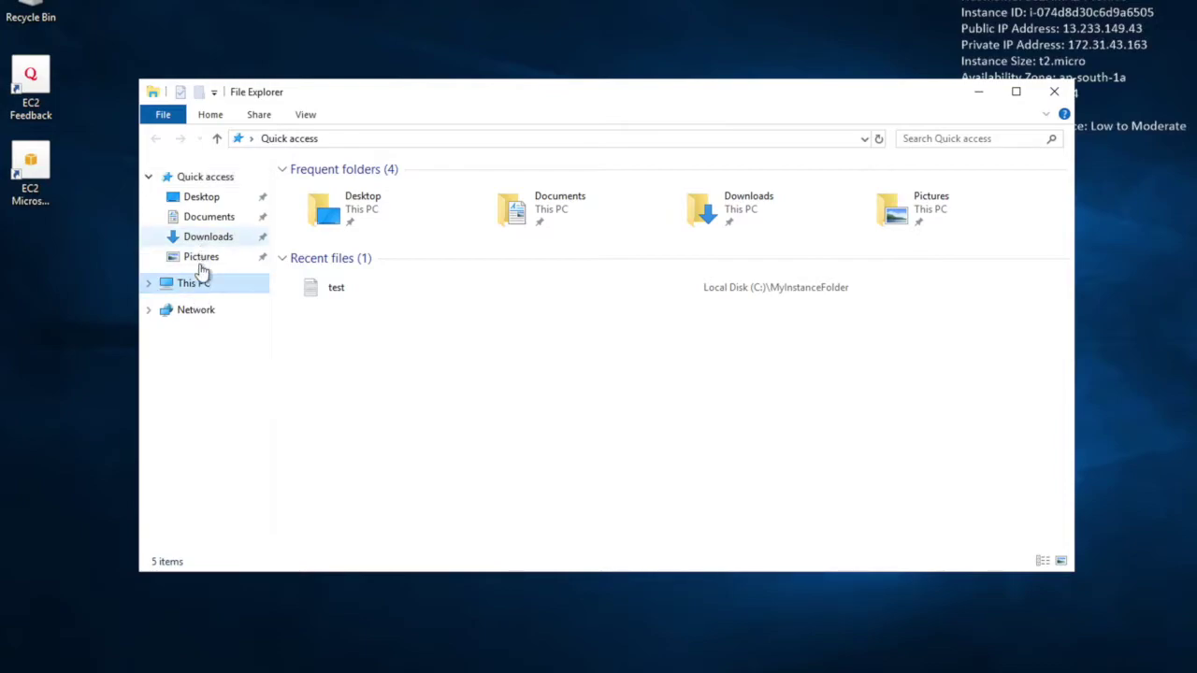
pyautogui.click(198, 285)
pyautogui.doubleClick(372, 383)
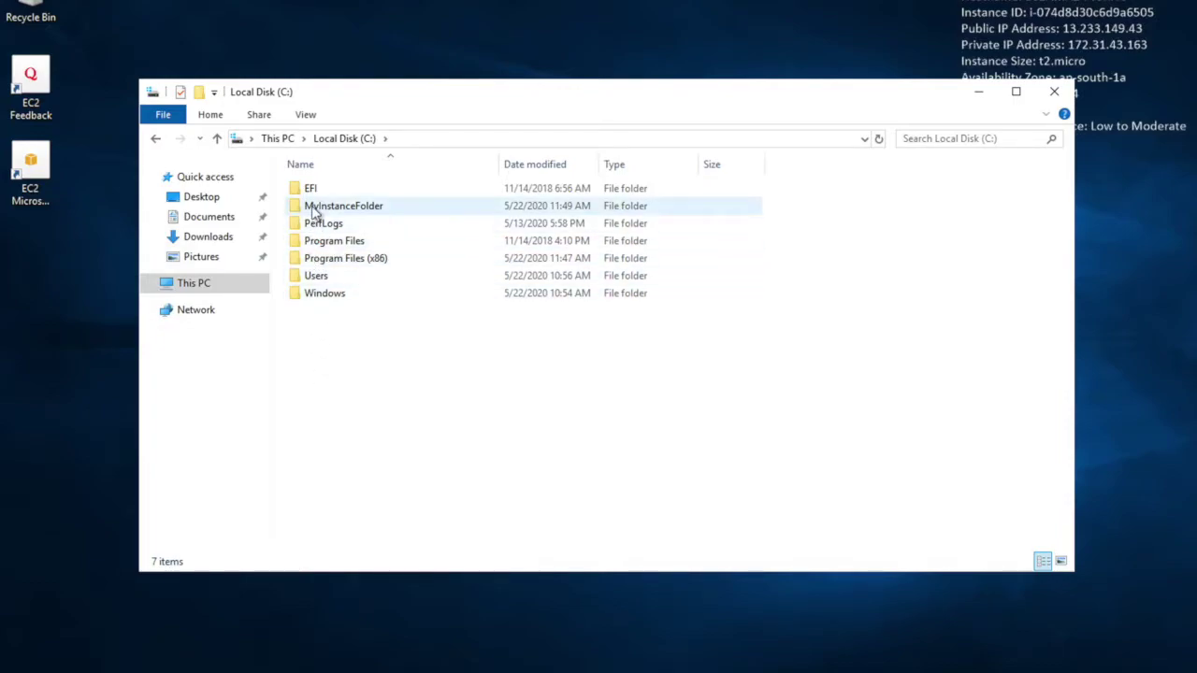
pyautogui.doubleClick(315, 208)
pyautogui.click(315, 192)
pyautogui.doubleClick(315, 191)
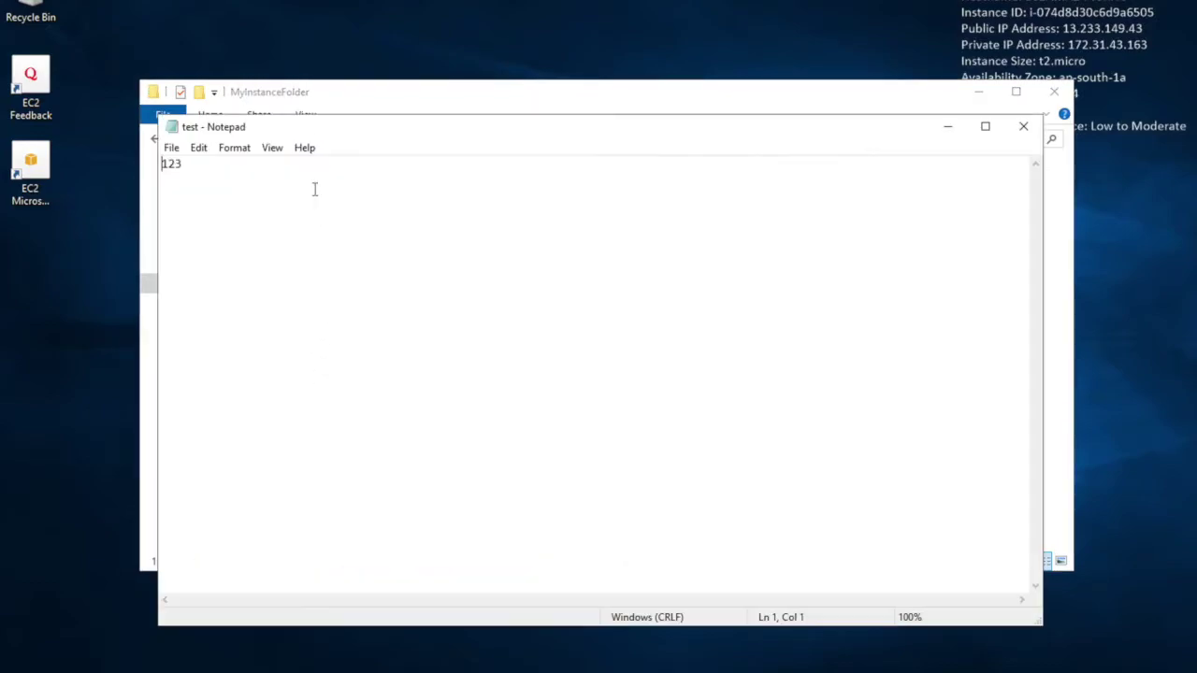
pyautogui.click(1023, 125)
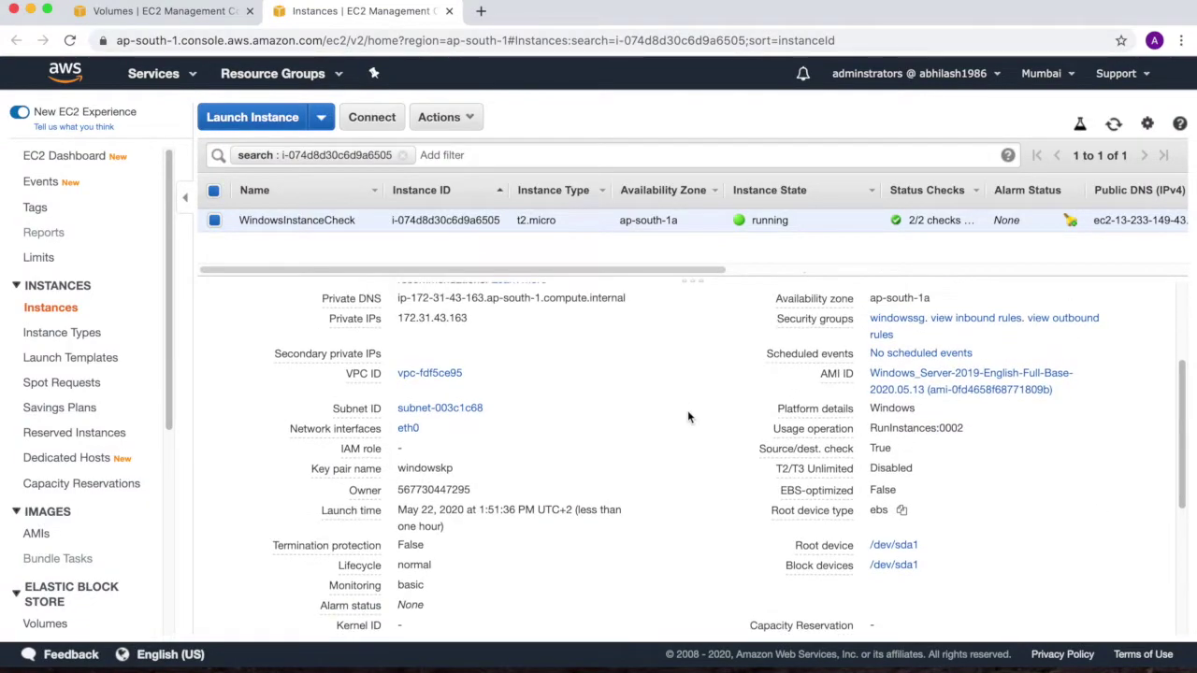
# Highlight the root device type value ebs in the Description panel
pyautogui.scroll(2, 688, 411)
pyautogui.scroll(-5, 687, 411)
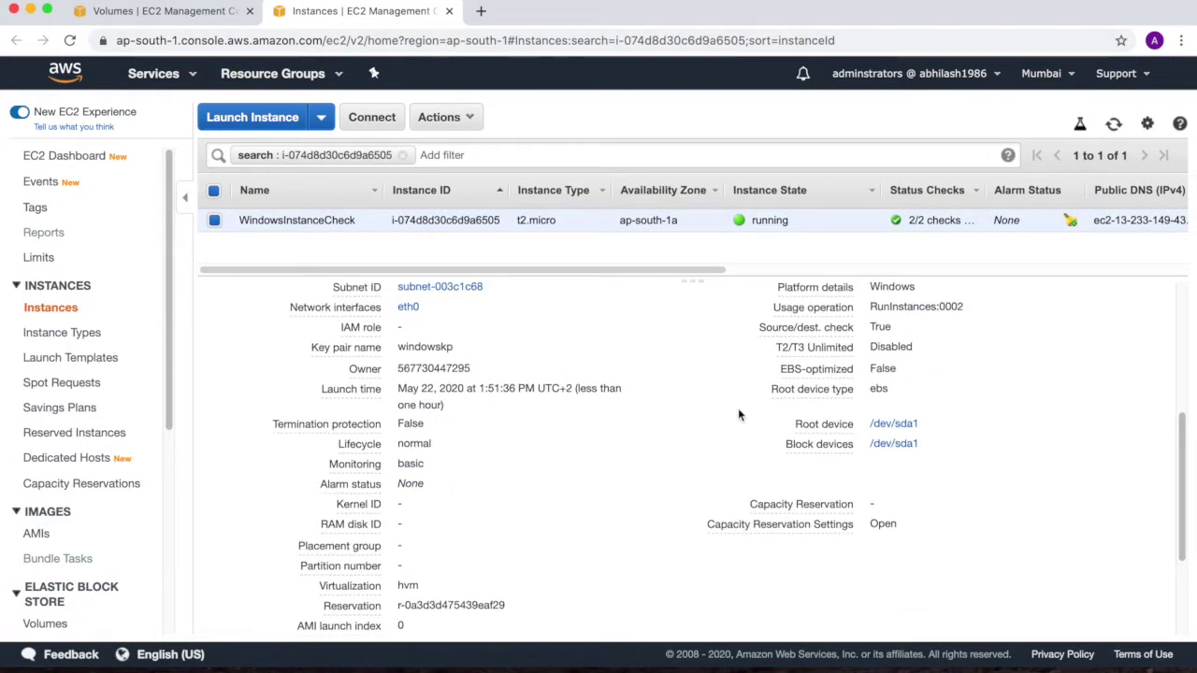
pyautogui.moveTo(774, 387)
pyautogui.moveTo(773, 391); pyautogui.dragTo(891, 398)
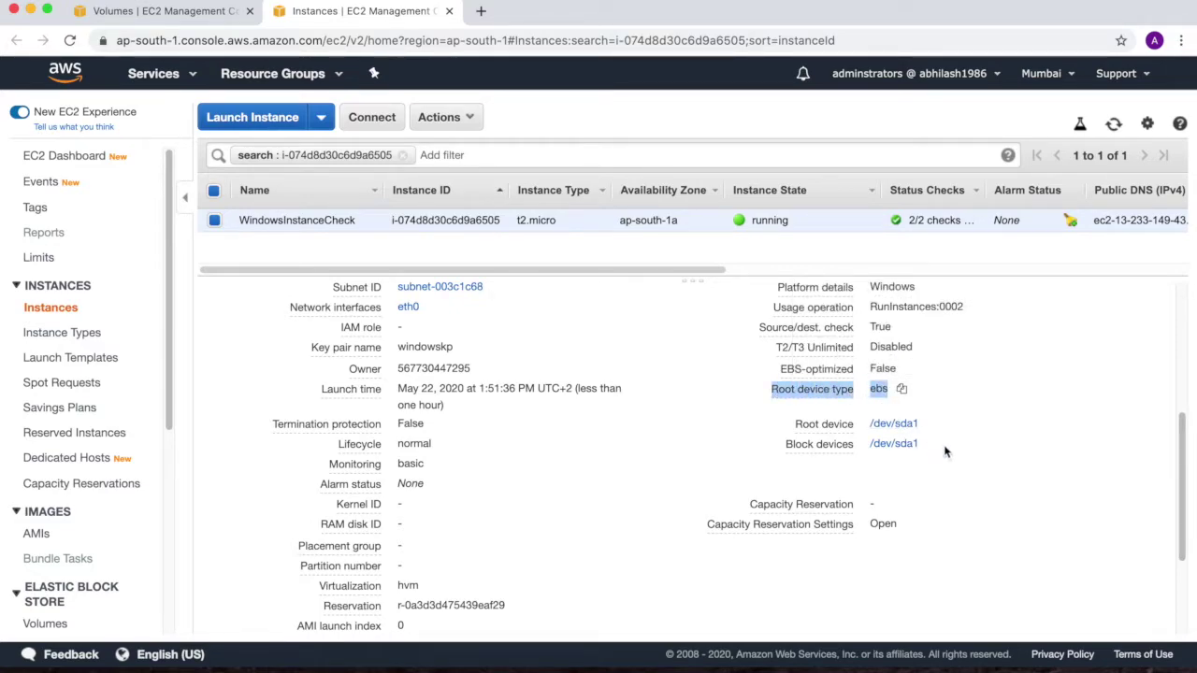
pyautogui.click(972, 490)
# Highlight the t2.micro instance type, then start the Launch Instance wizard
pyautogui.scroll(1, 972, 490)
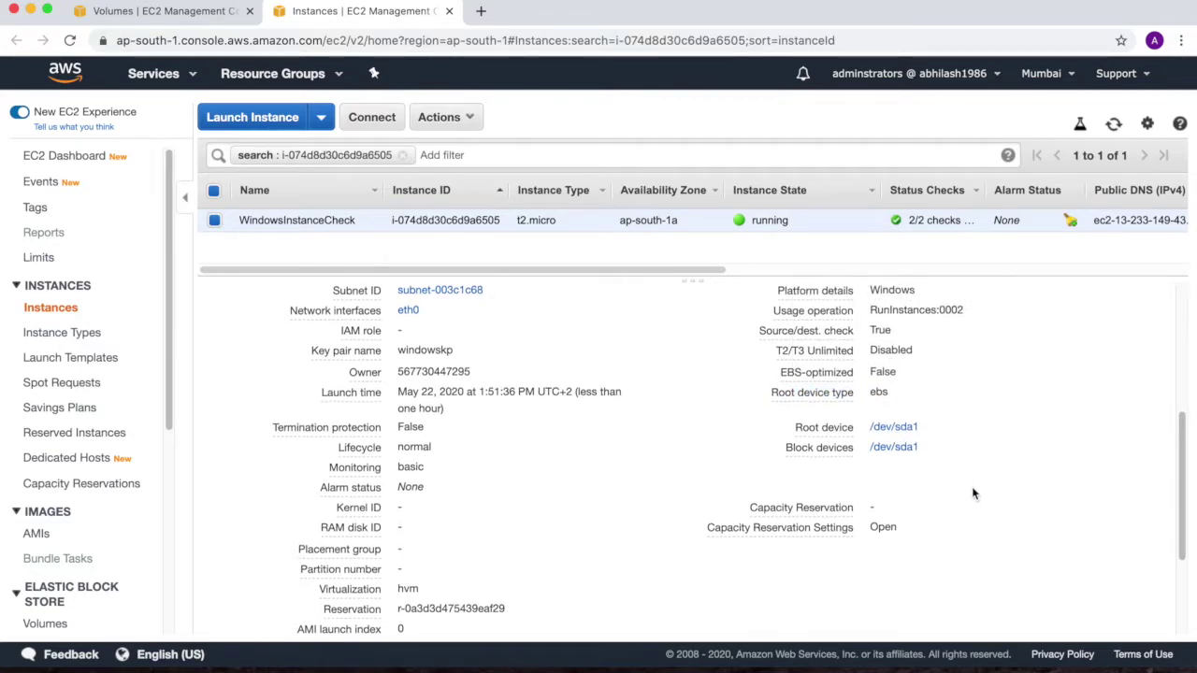
pyautogui.scroll(5, 971, 486)
pyautogui.moveTo(518, 221); pyautogui.dragTo(557, 222)
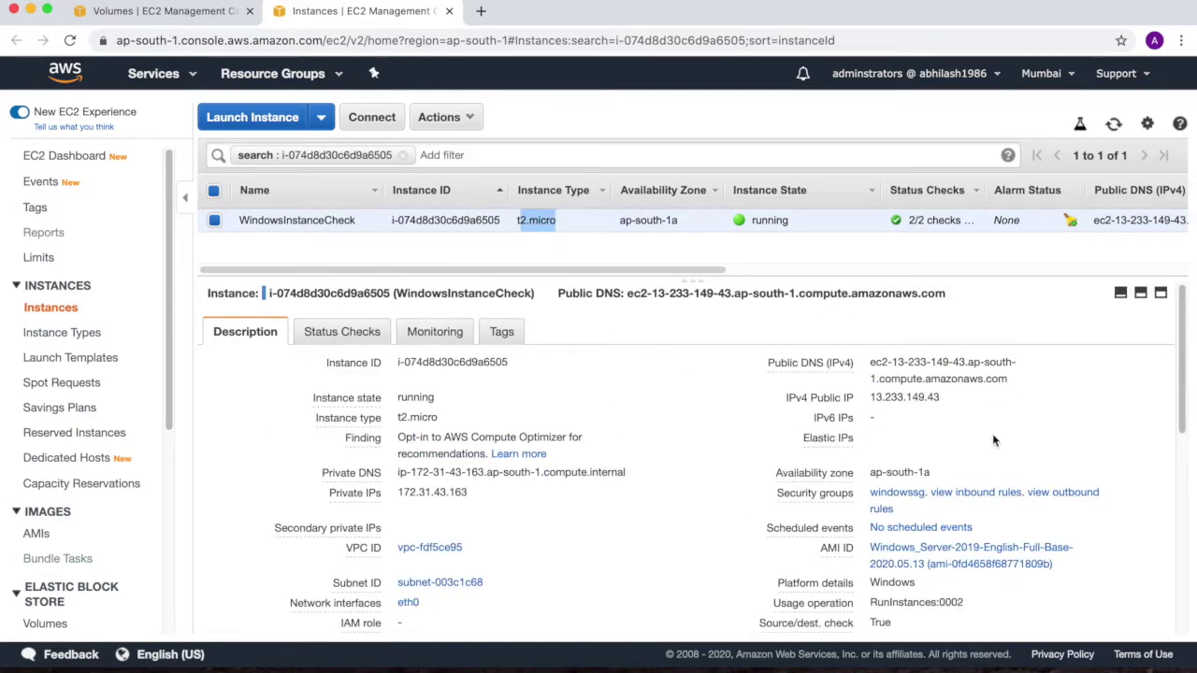
pyautogui.click(1159, 411)
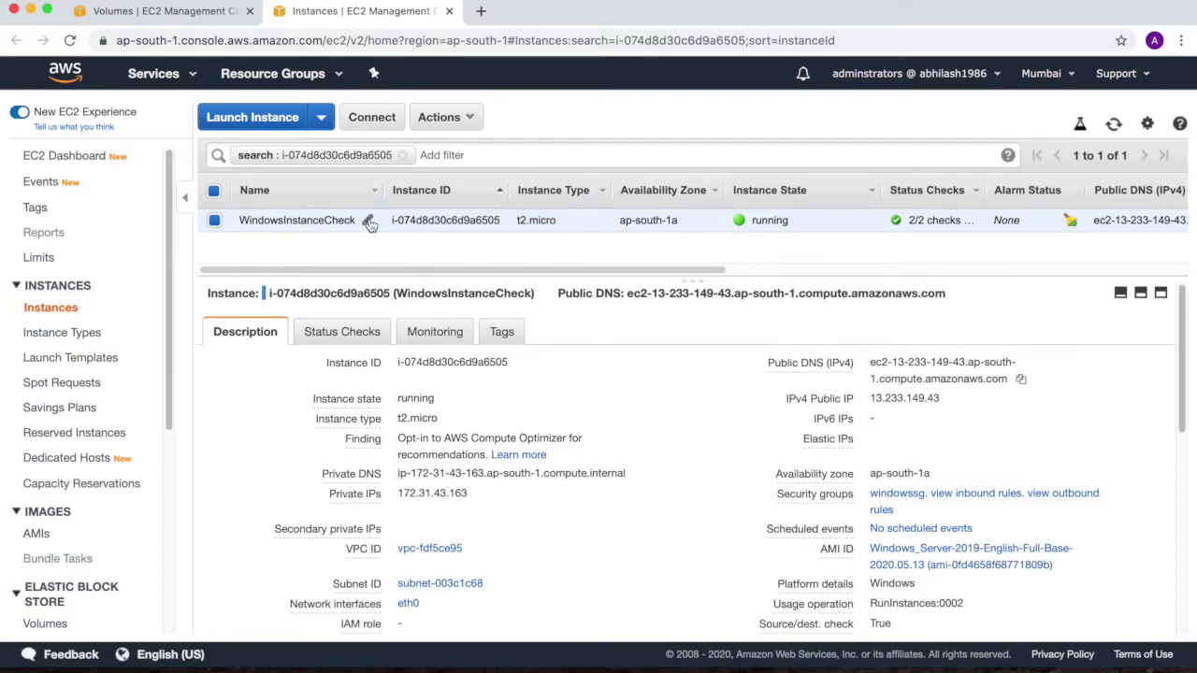
pyautogui.click(317, 119)
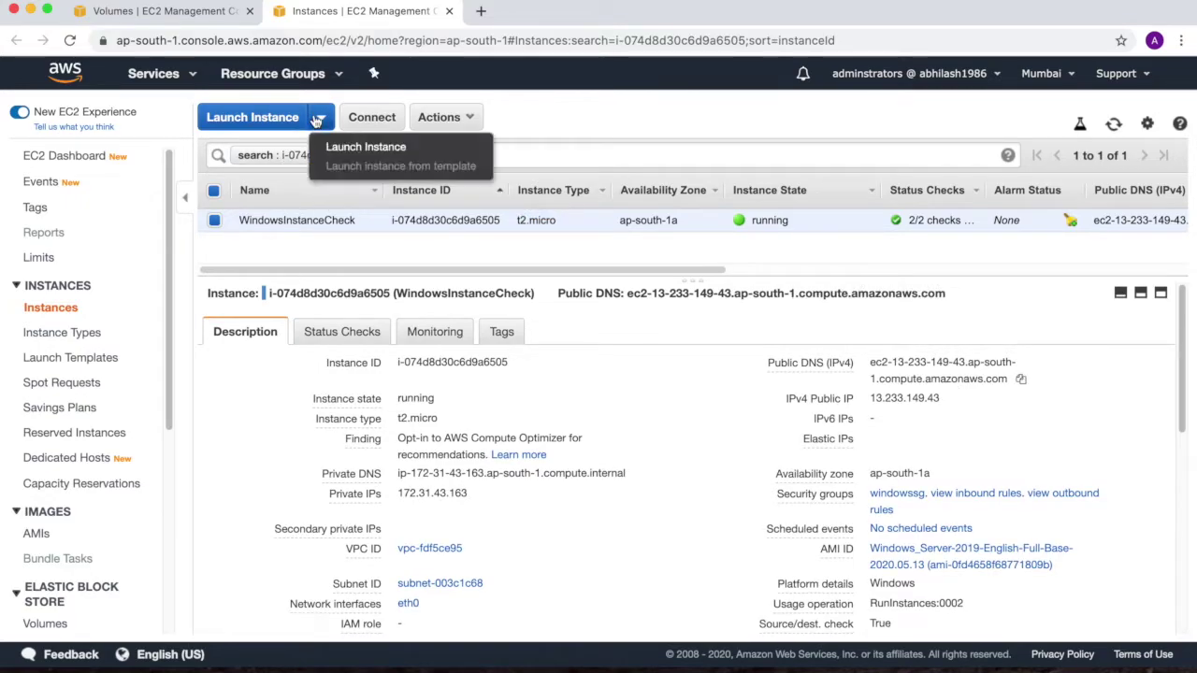
pyautogui.click(333, 144)
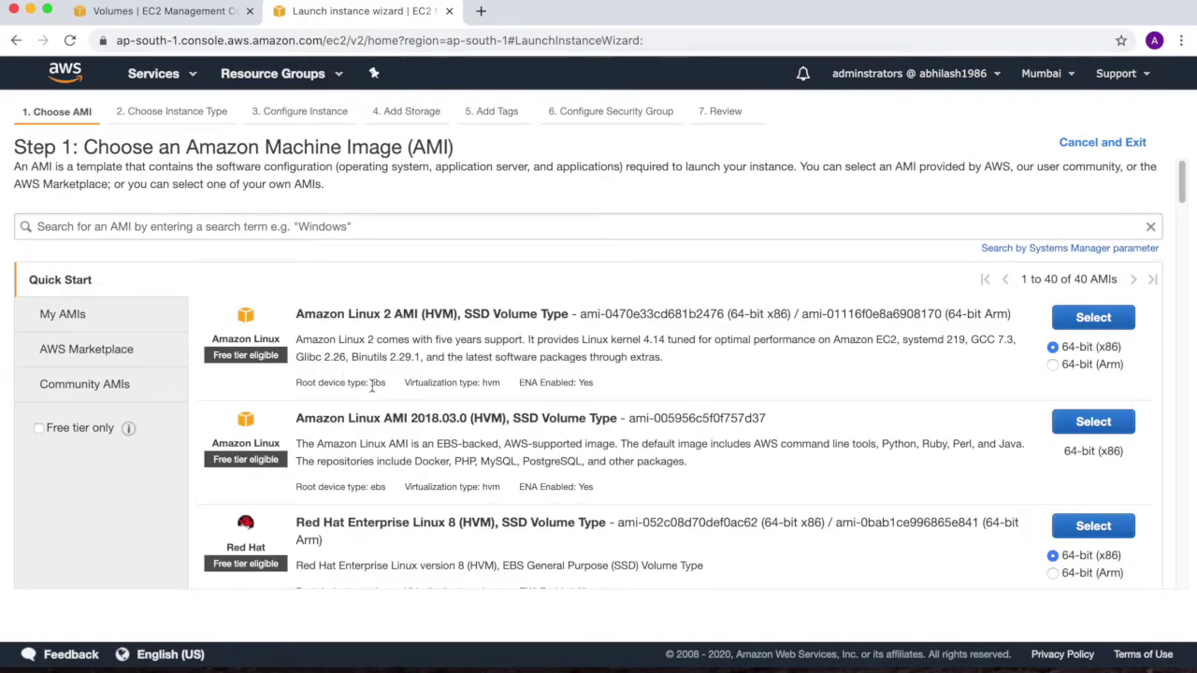
# Compare the root device types of the Quick Start AMIs in the launch wizard
pyautogui.moveTo(299, 376); pyautogui.dragTo(383, 376)
pyautogui.moveTo(309, 486); pyautogui.dragTo(368, 487)
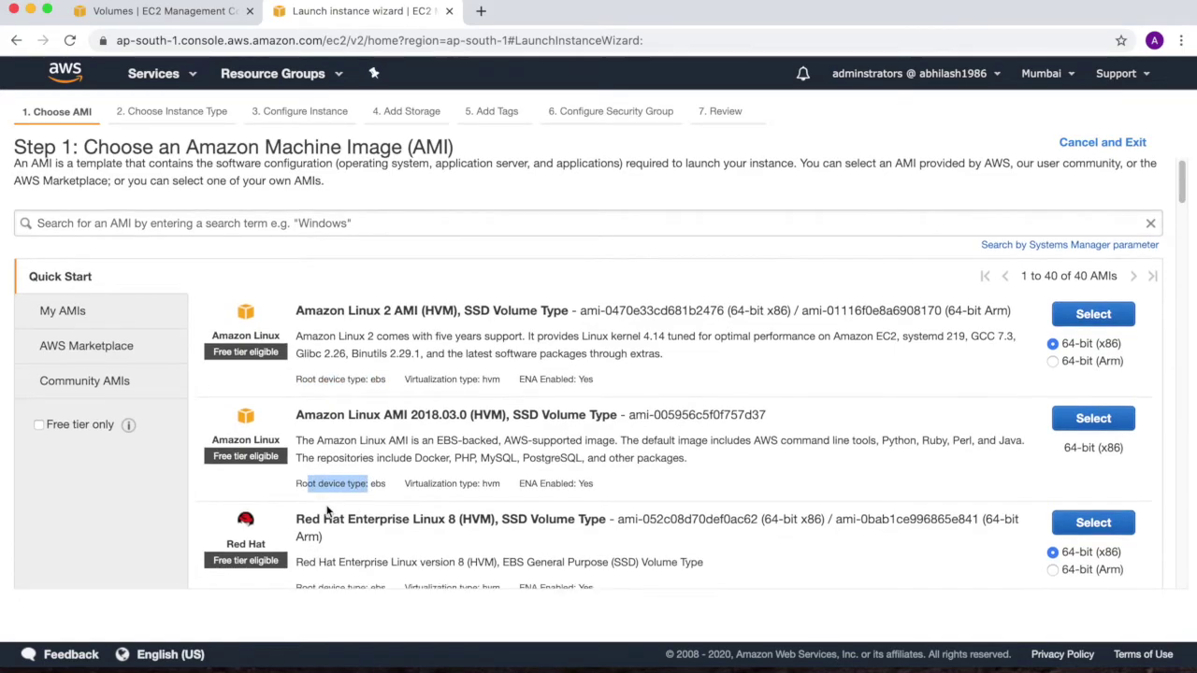
pyautogui.scroll(-5, 318, 559)
pyautogui.scroll(-15, 327, 509)
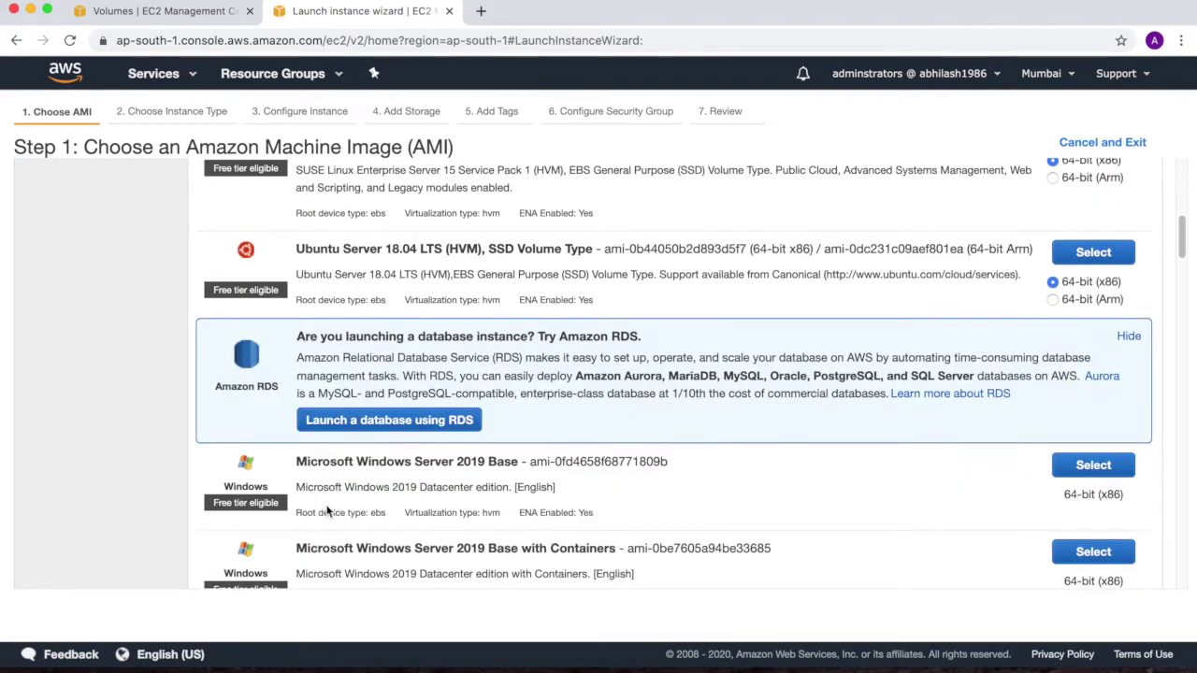
pyautogui.scroll(-10, 328, 510)
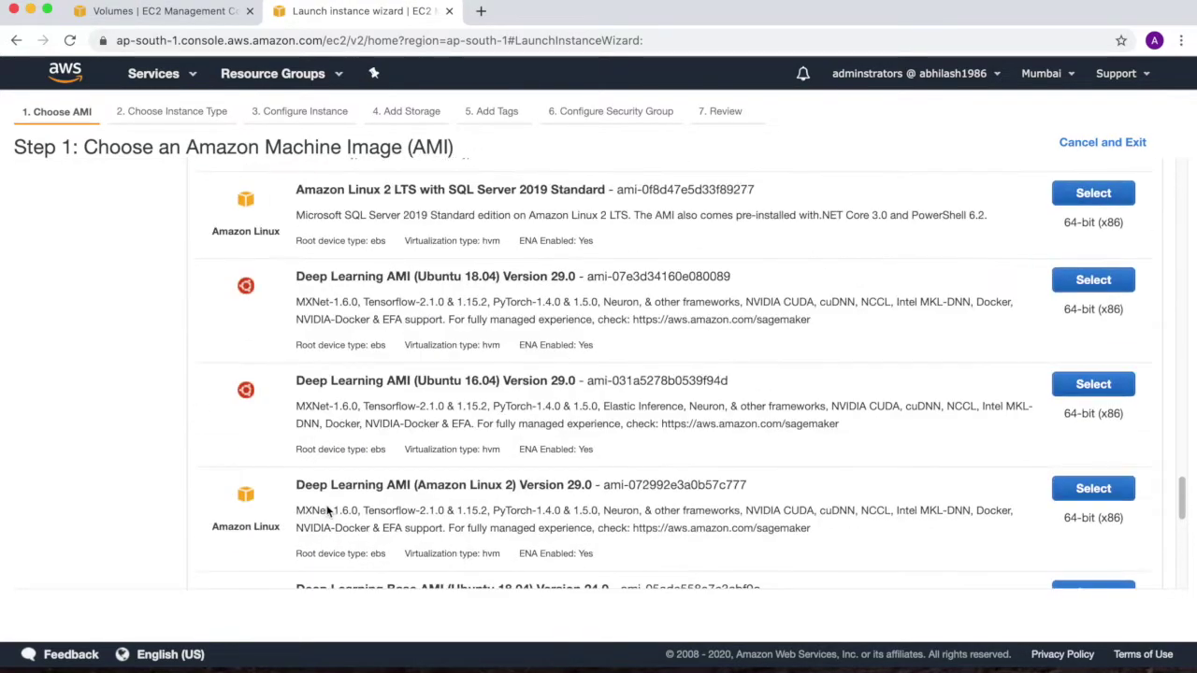
pyautogui.scroll(-5, 327, 509)
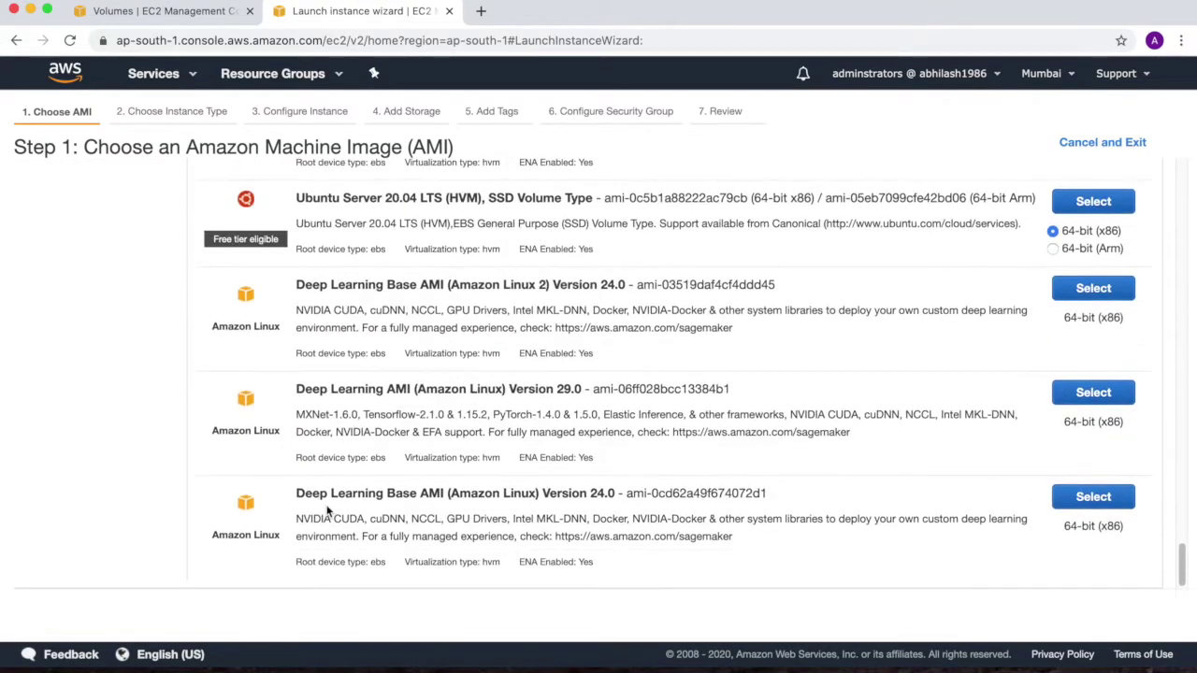
pyautogui.scroll(20, 327, 510)
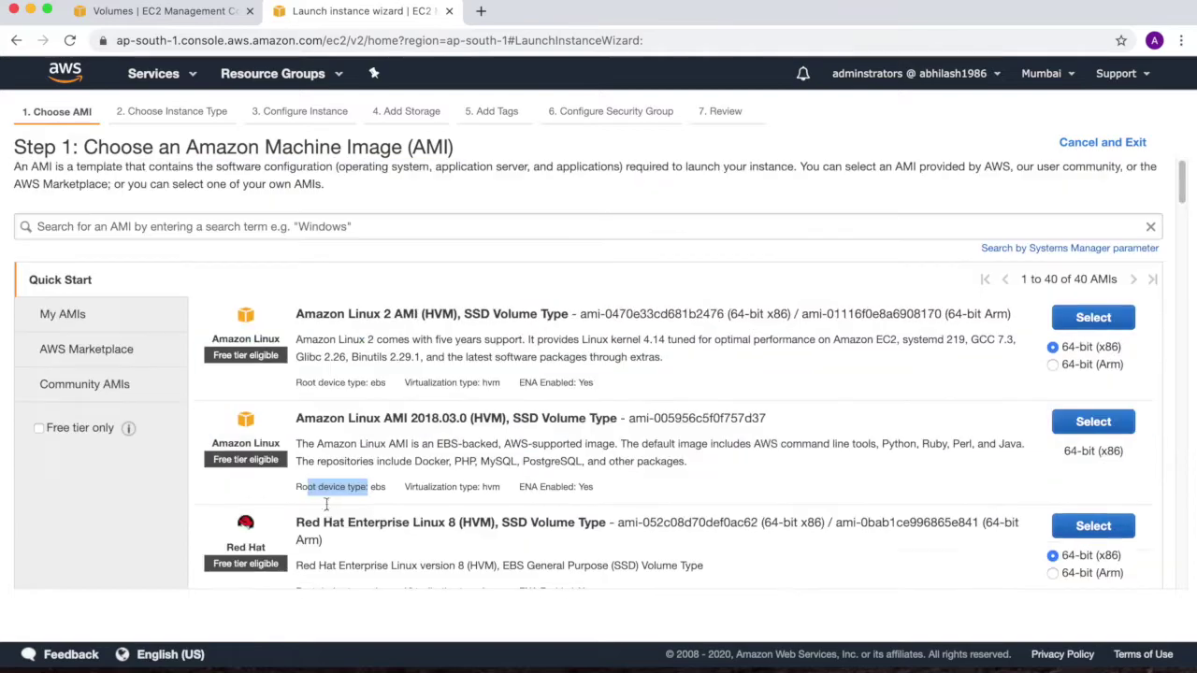
# Filter the Quick Start list to free tier only, showing 18 images
pyautogui.click(38, 428)
pyautogui.scroll(-1, 393, 457)
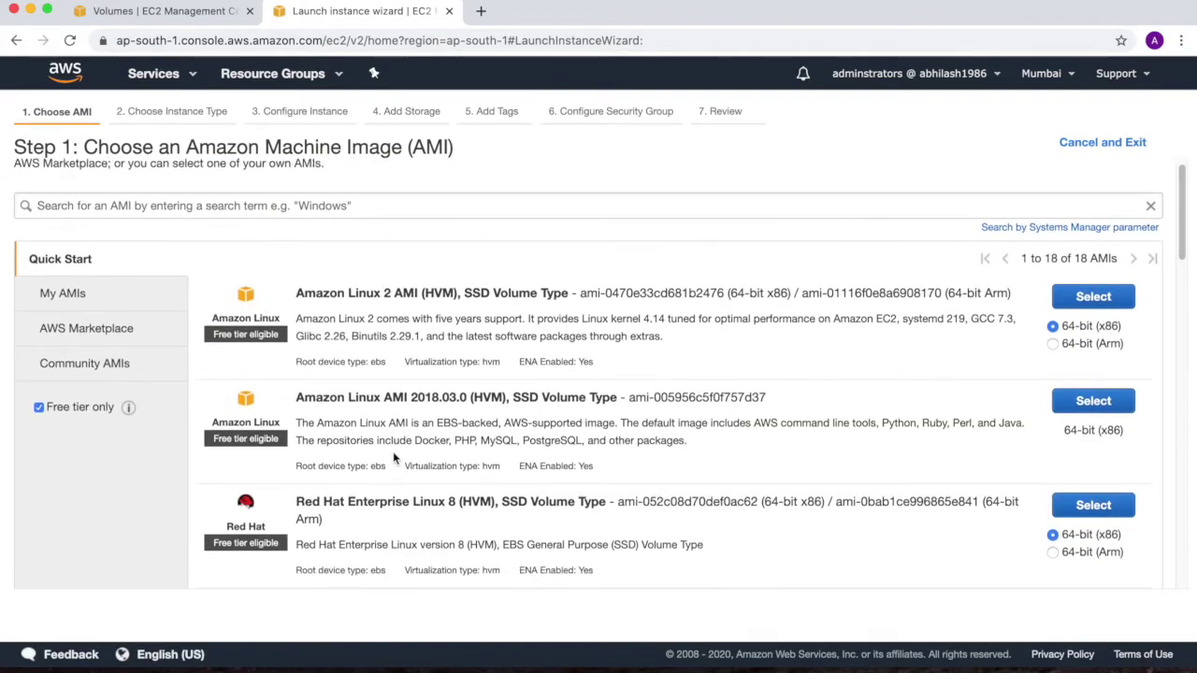
pyautogui.scroll(-5, 393, 457)
pyautogui.scroll(-10, 393, 457)
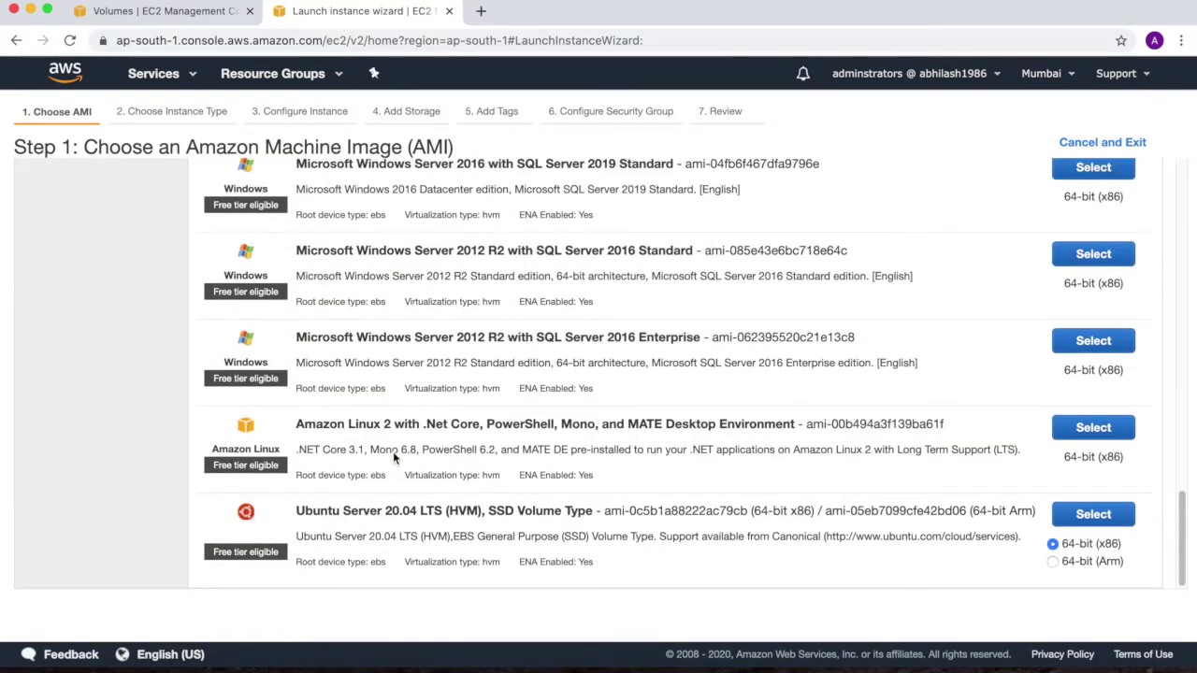
pyautogui.scroll(15, 392, 451)
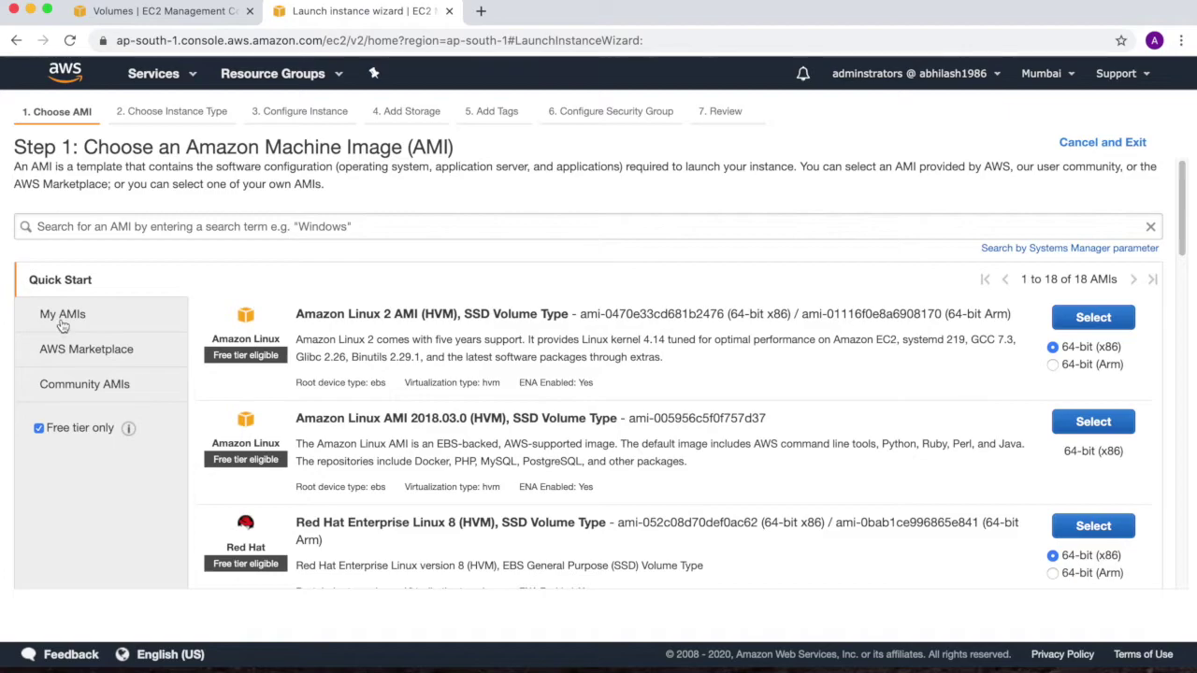
# Show Community AMIs filtered to the Instance store root device type
pyautogui.click(73, 385)
pyautogui.scroll(-15, 89, 379)
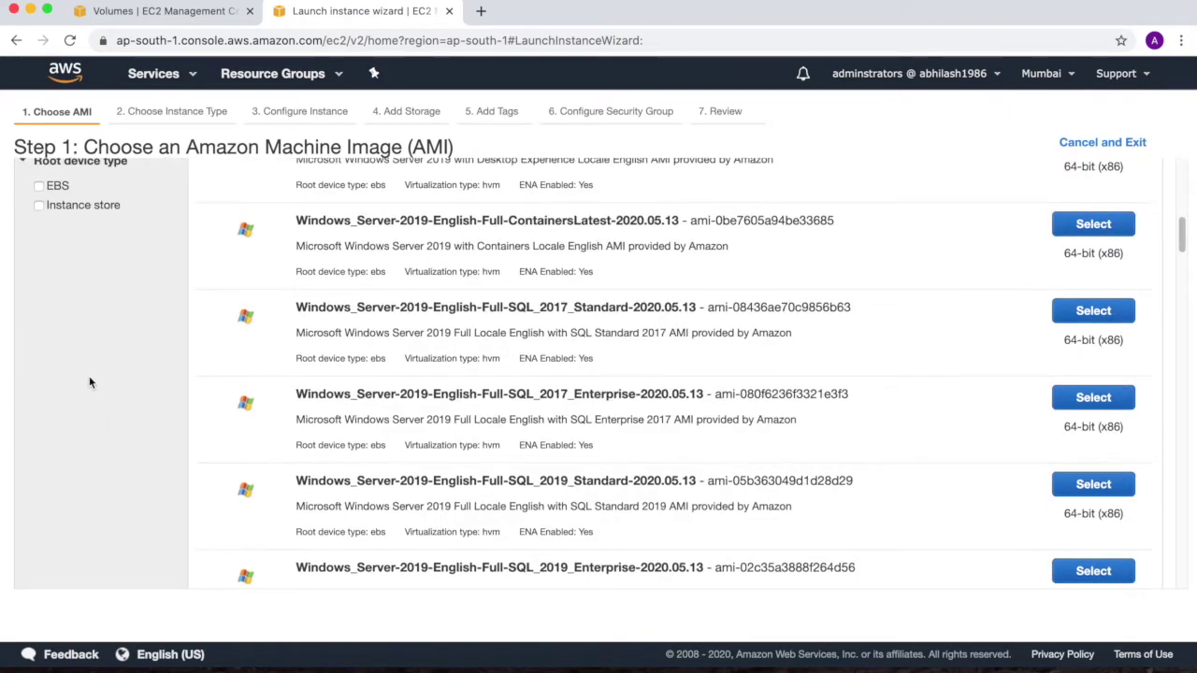
pyautogui.click(39, 265)
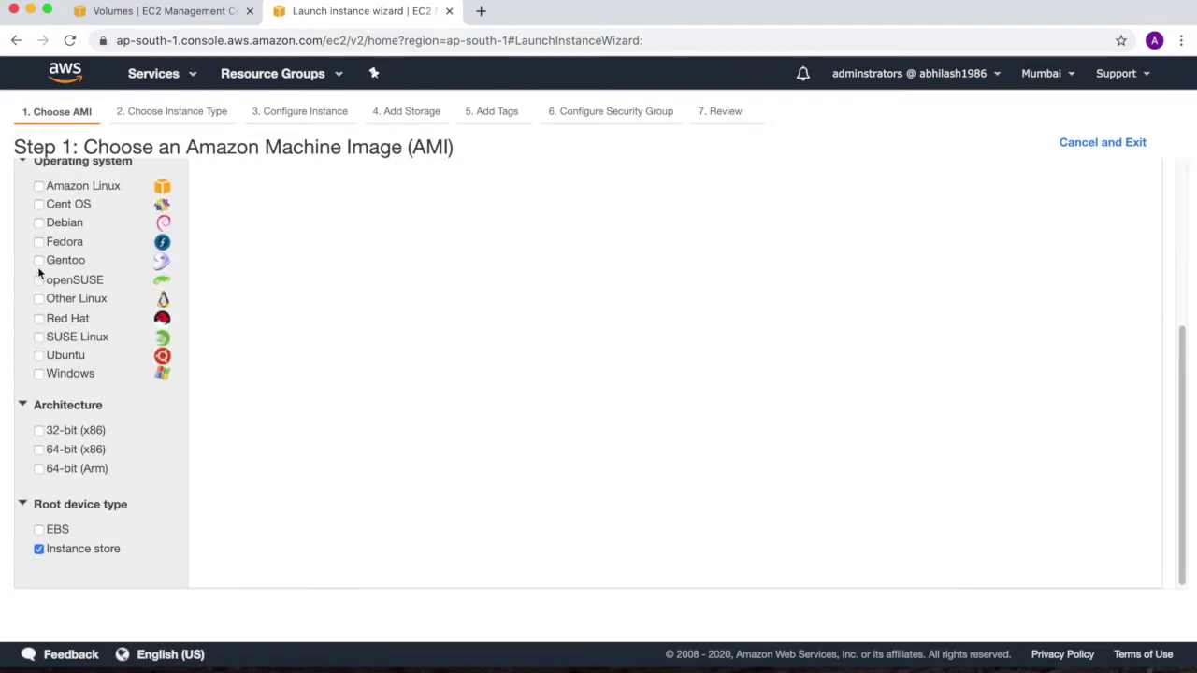
pyautogui.scroll(-1, 342, 393)
pyautogui.scroll(5, 343, 393)
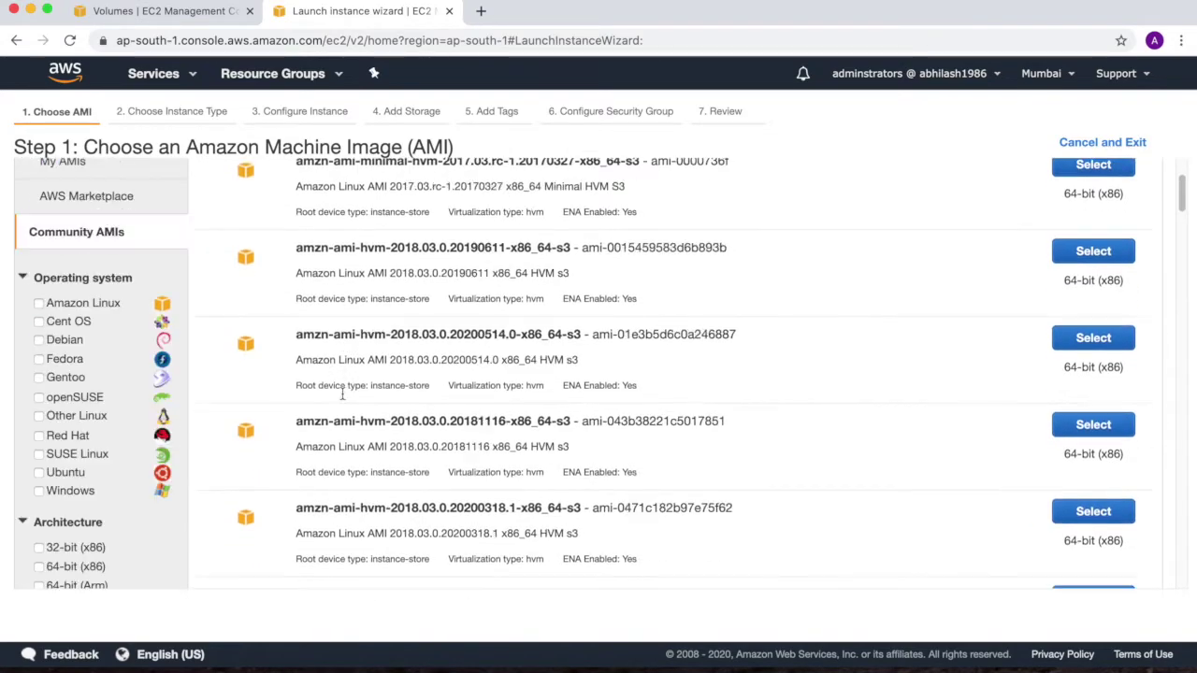
pyautogui.scroll(-2, 342, 393)
pyautogui.scroll(4, 342, 392)
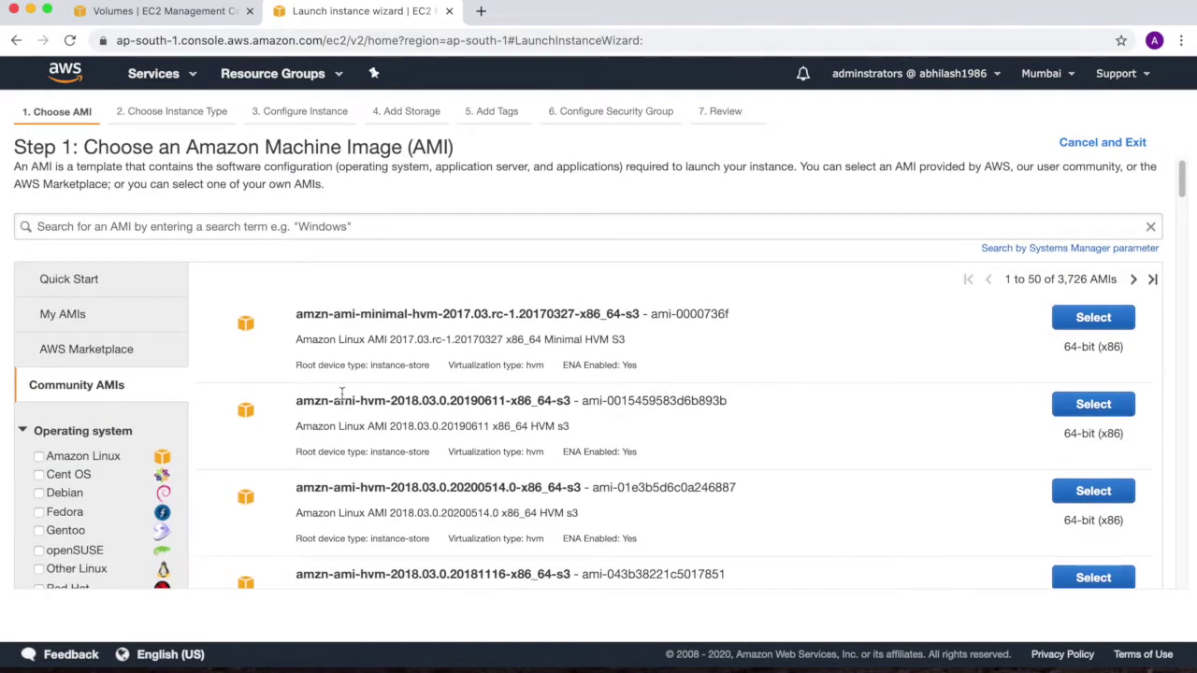
pyautogui.scroll(-1, 342, 394)
pyautogui.scroll(-2, 342, 392)
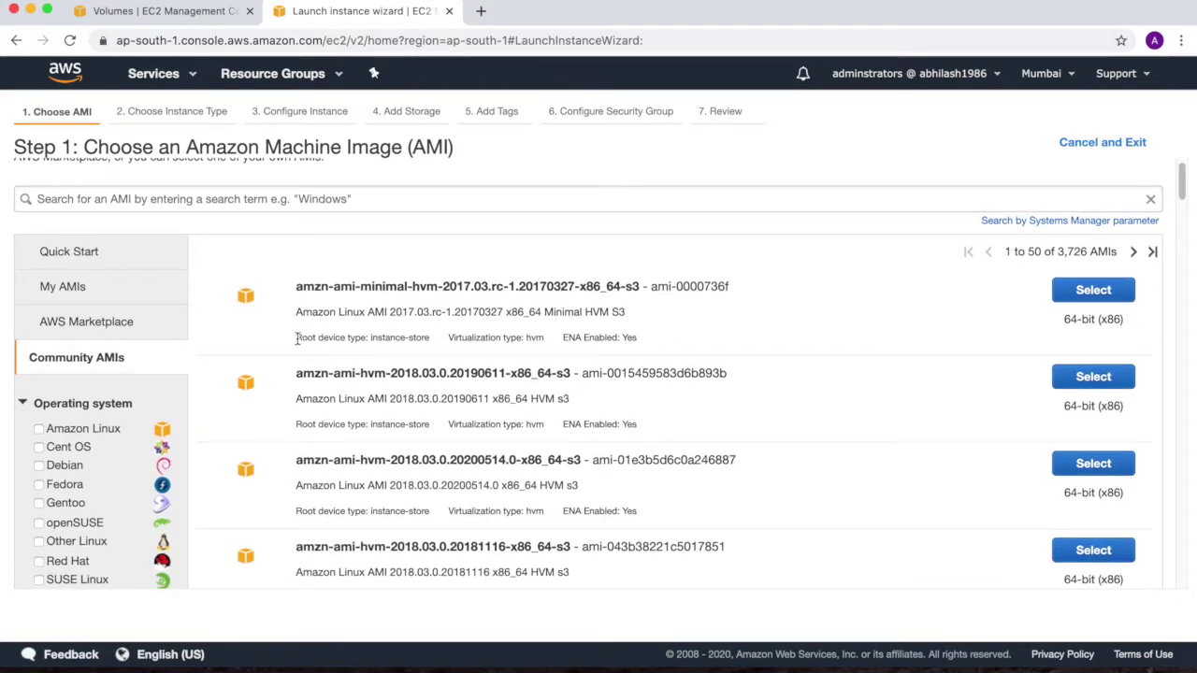
# Check the first community AMI's instance-store root device type and return to the top of the results
pyautogui.moveTo(297, 338); pyautogui.dragTo(431, 339)
pyautogui.click(435, 341)
pyautogui.tripleClick(427, 339)
pyautogui.scroll(-2, 431, 393)
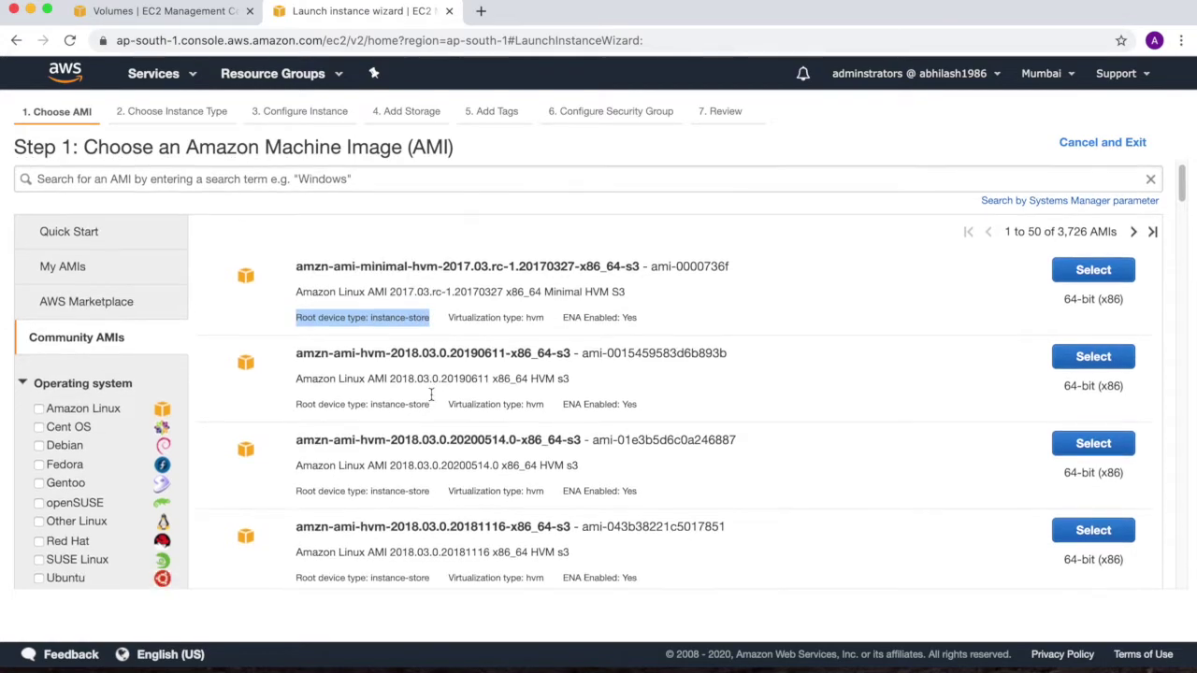
pyautogui.scroll(-2, 431, 394)
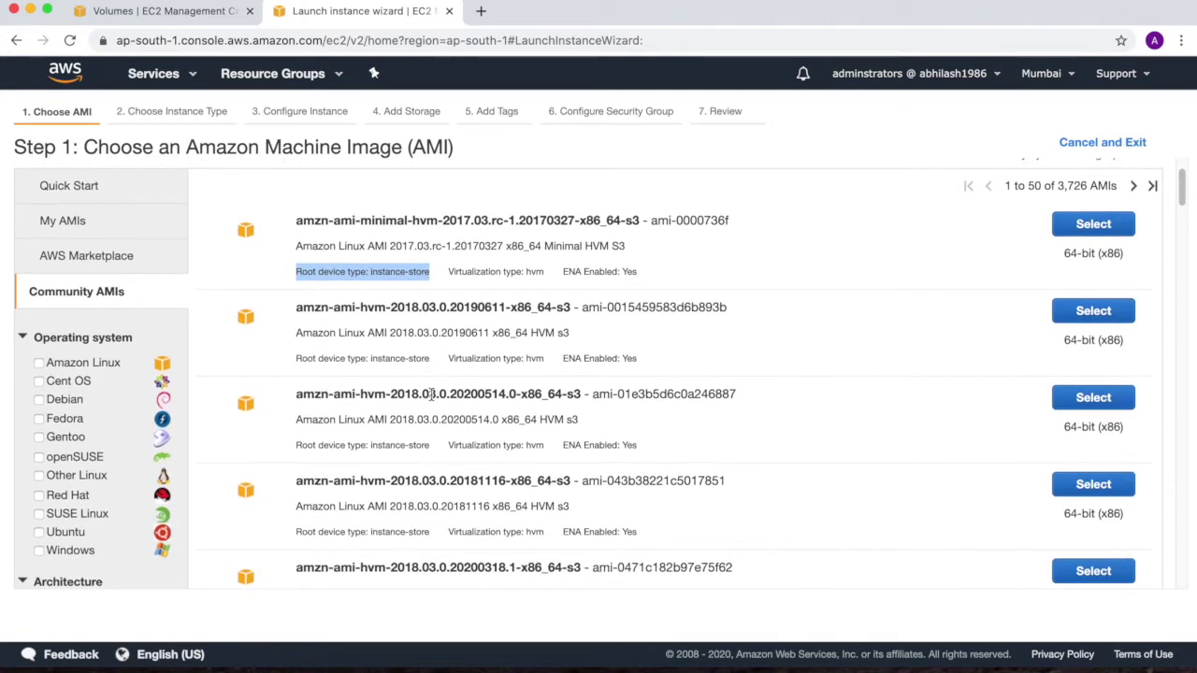
pyautogui.scroll(3, 431, 393)
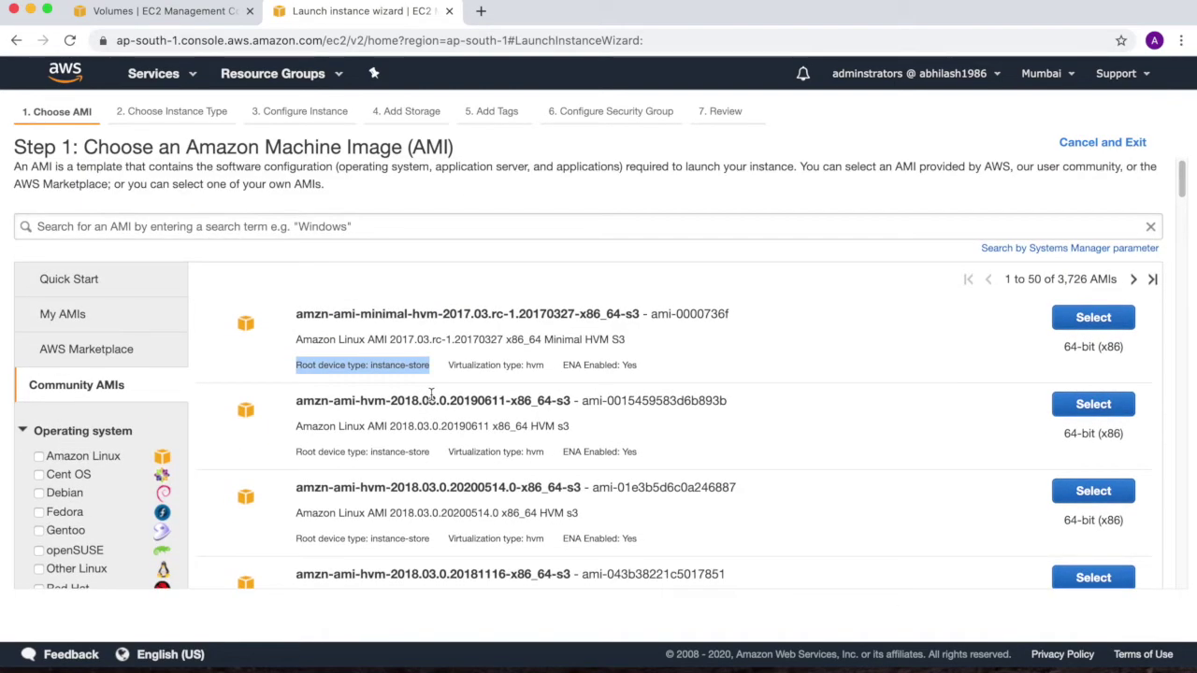
# Narrow the AMIs to Amazon Linux with instance-store roots and choose the minimal Amazon Linux AMI
pyautogui.click(61, 285)
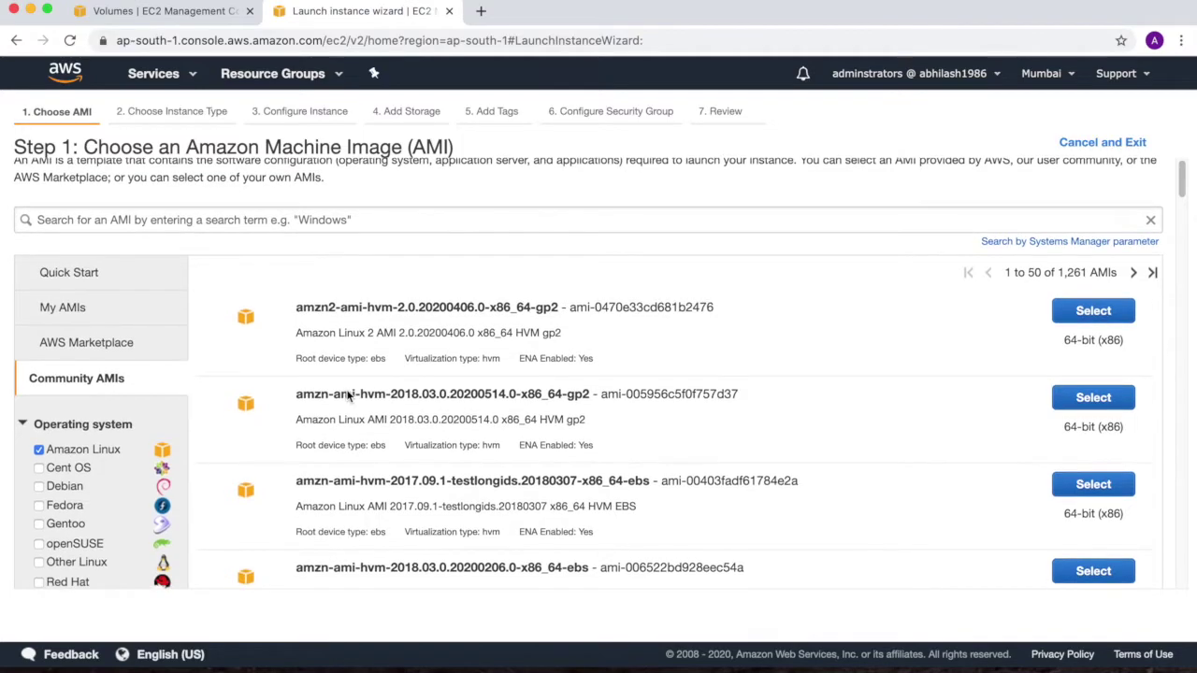
pyautogui.scroll(-5, 347, 377)
pyautogui.scroll(-10, 80, 507)
pyautogui.scroll(5, 69, 487)
pyautogui.click(39, 350)
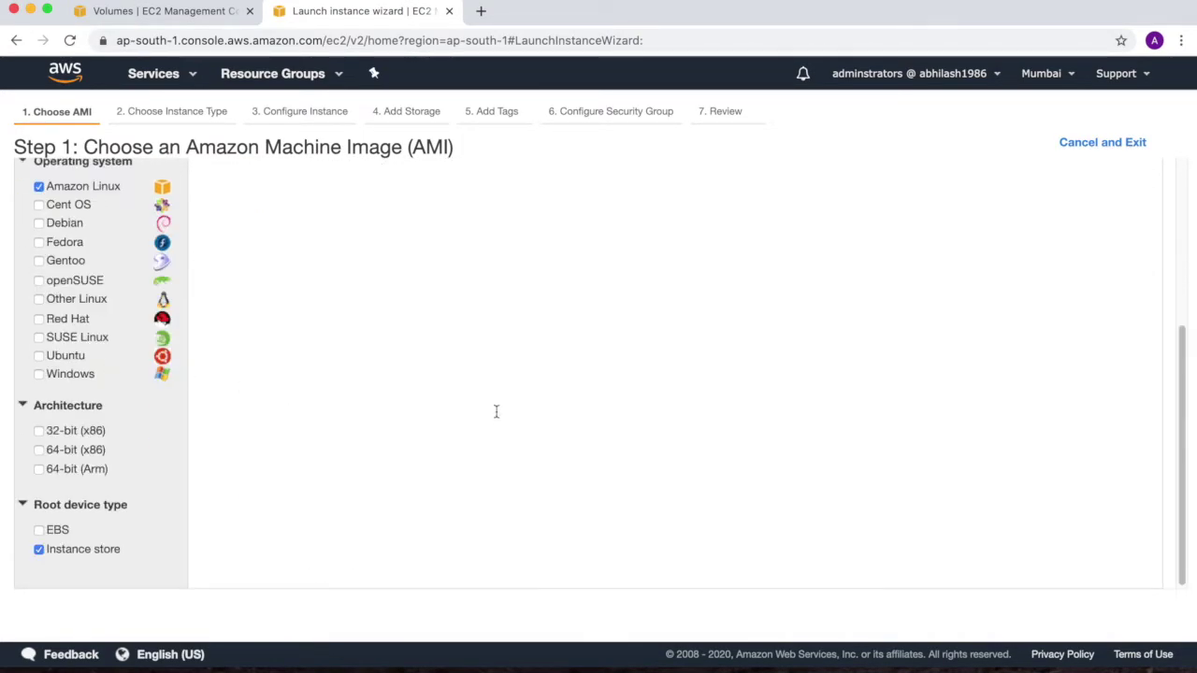
pyautogui.scroll(5, 497, 417)
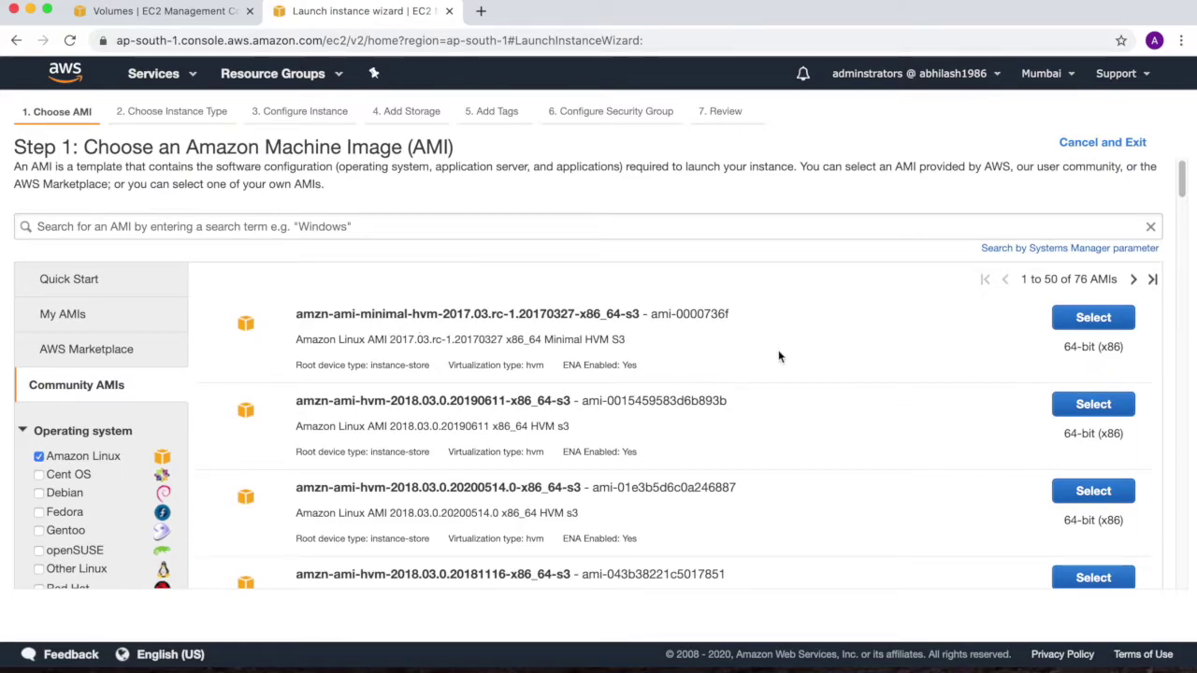
pyautogui.click(1047, 318)
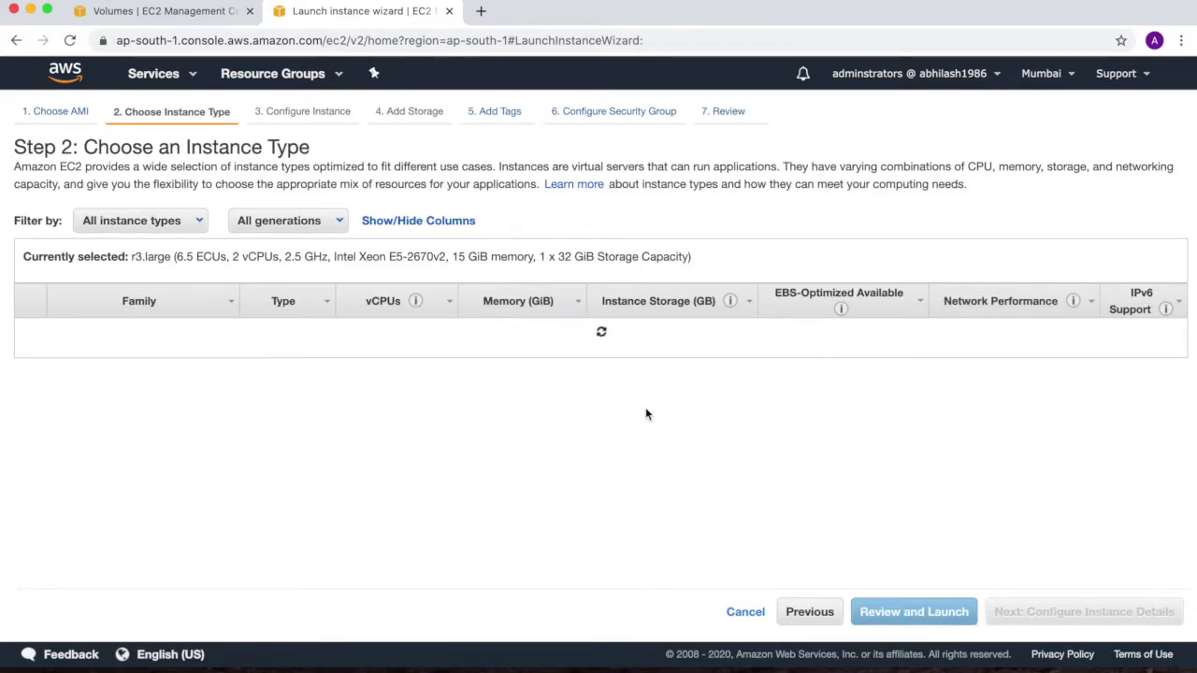
# Keep the r3.large instance type and move on to instance details
pyautogui.scroll(-20, 318, 493)
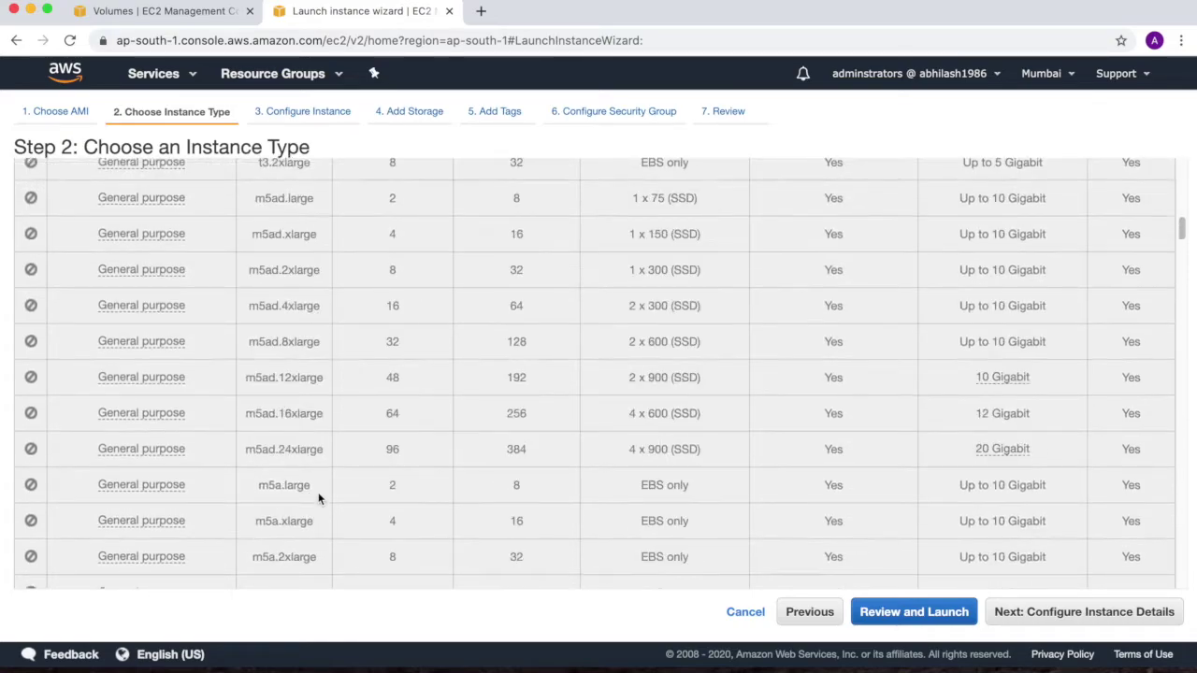
pyautogui.scroll(-20, 318, 498)
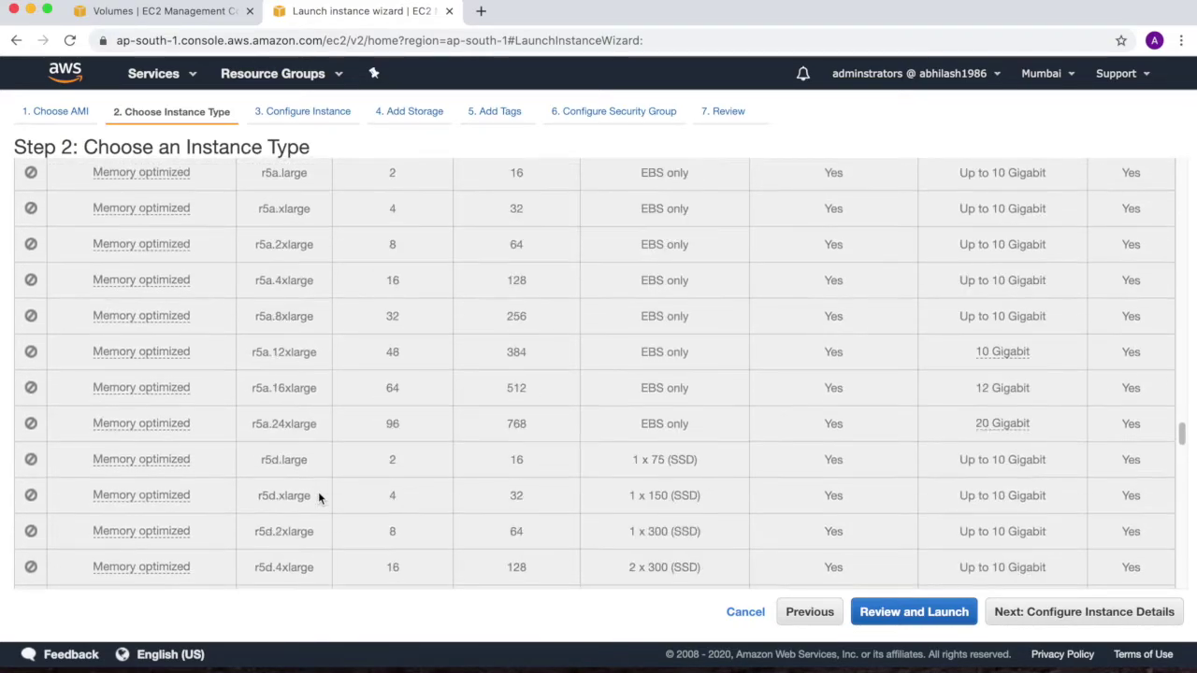
pyautogui.scroll(3, 317, 499)
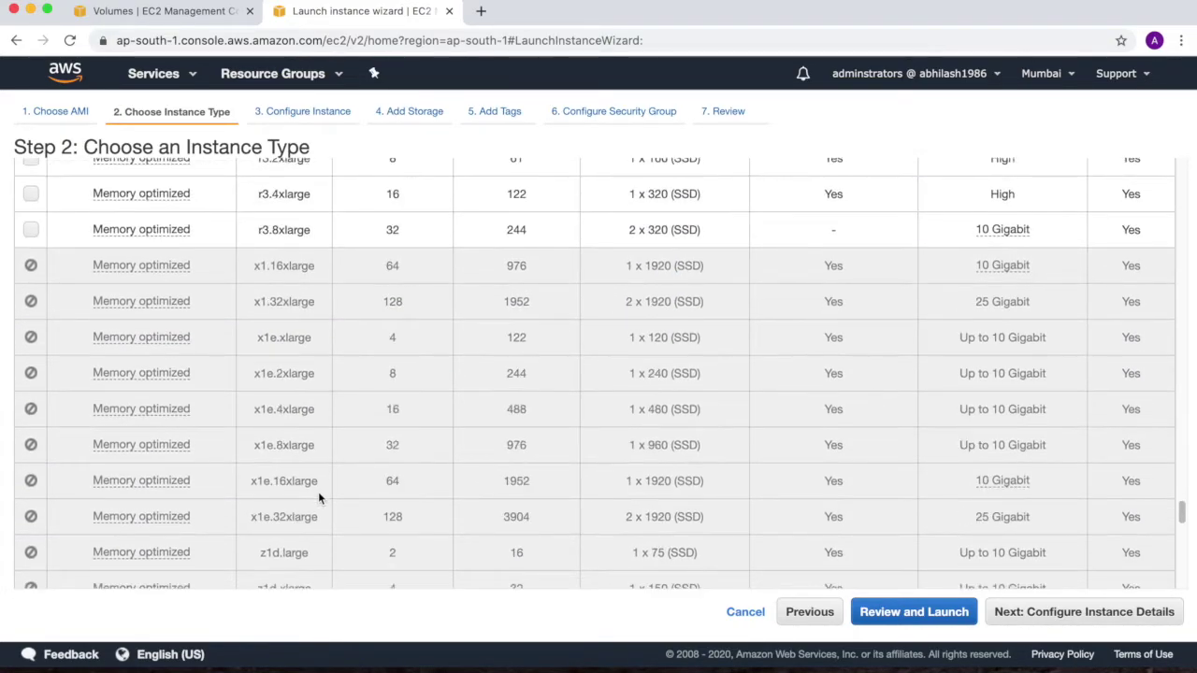
pyautogui.scroll(1, 318, 490)
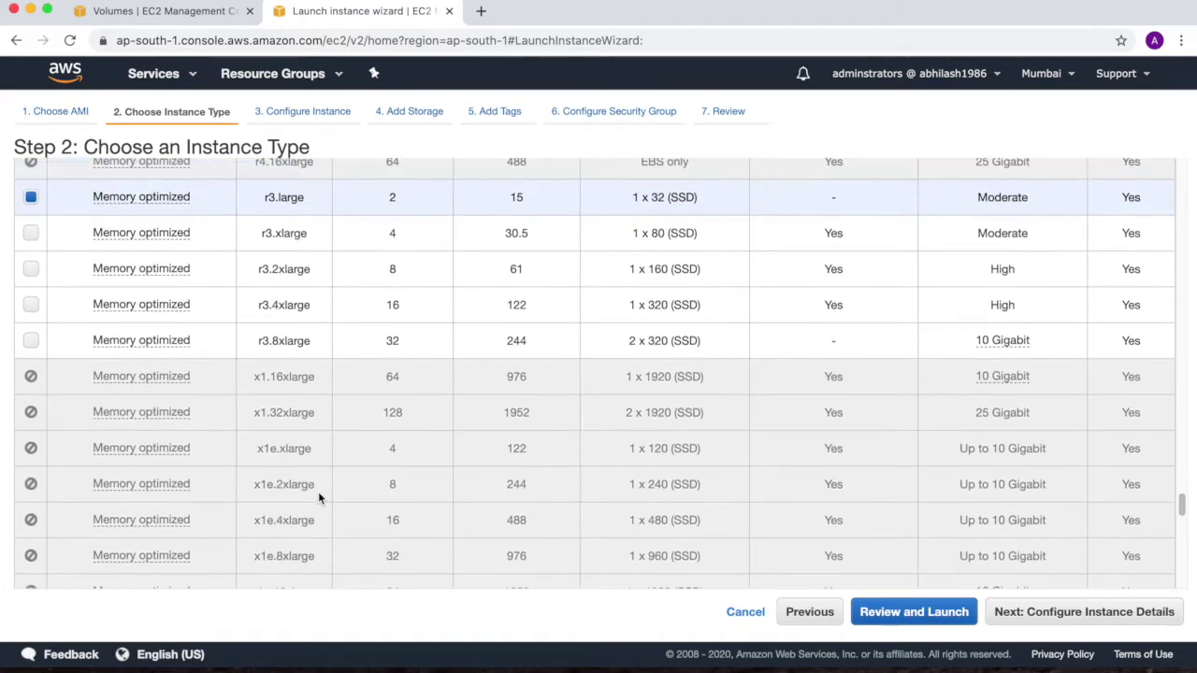
pyautogui.click(1040, 613)
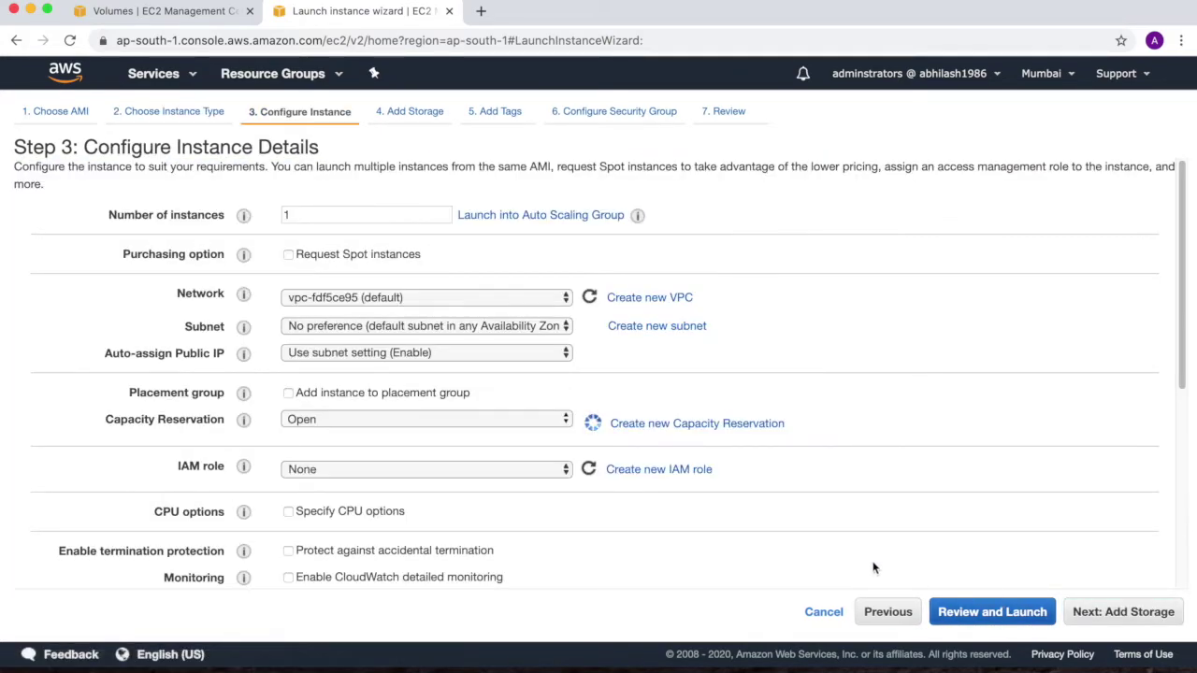
# Accept default instance details and the 32 GiB Instance Store 0, reaching Add Tags
pyautogui.scroll(-5, 697, 488)
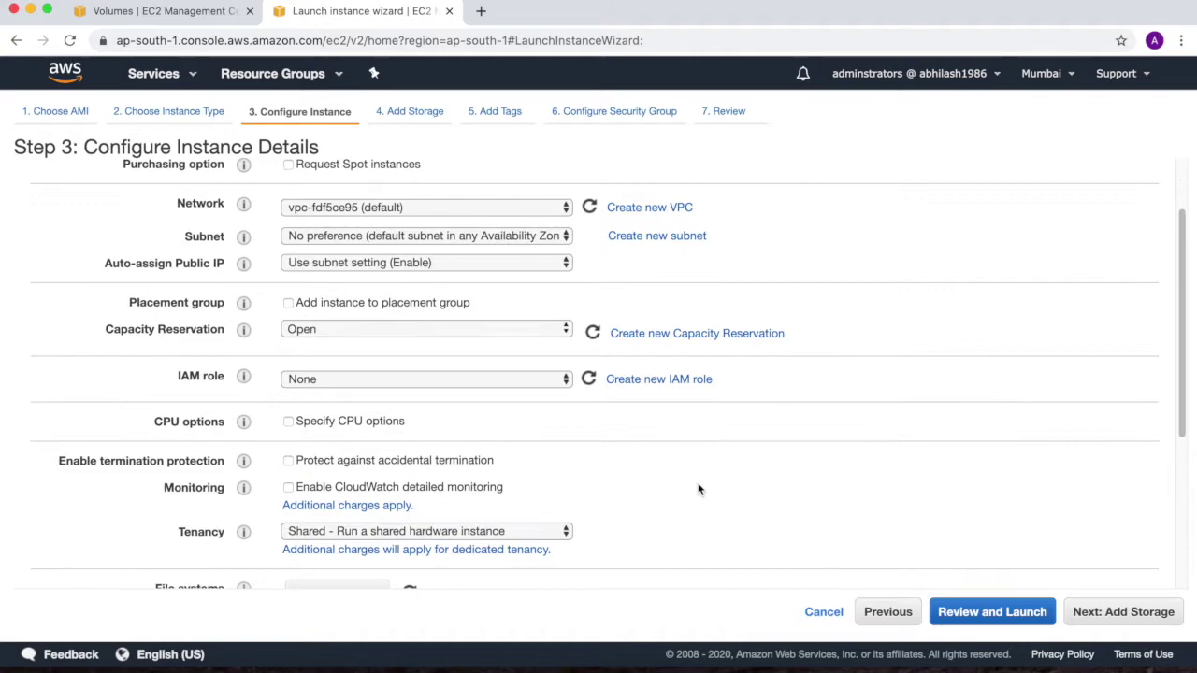
pyautogui.scroll(-1, 700, 488)
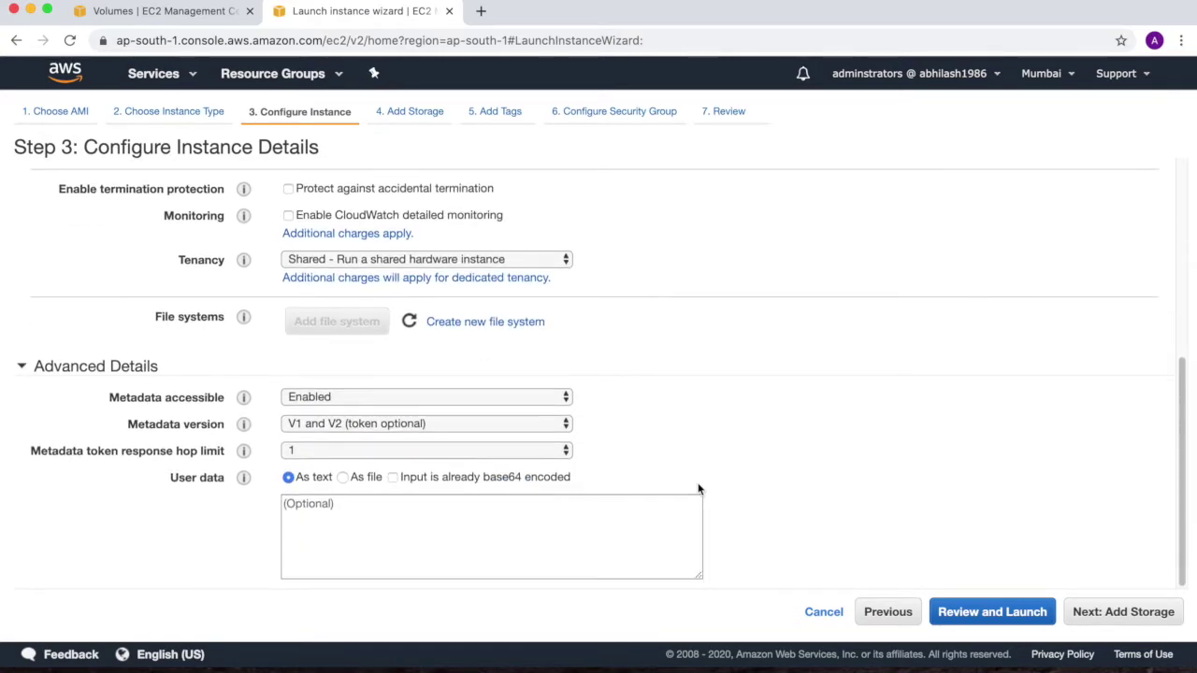
pyautogui.click(1132, 617)
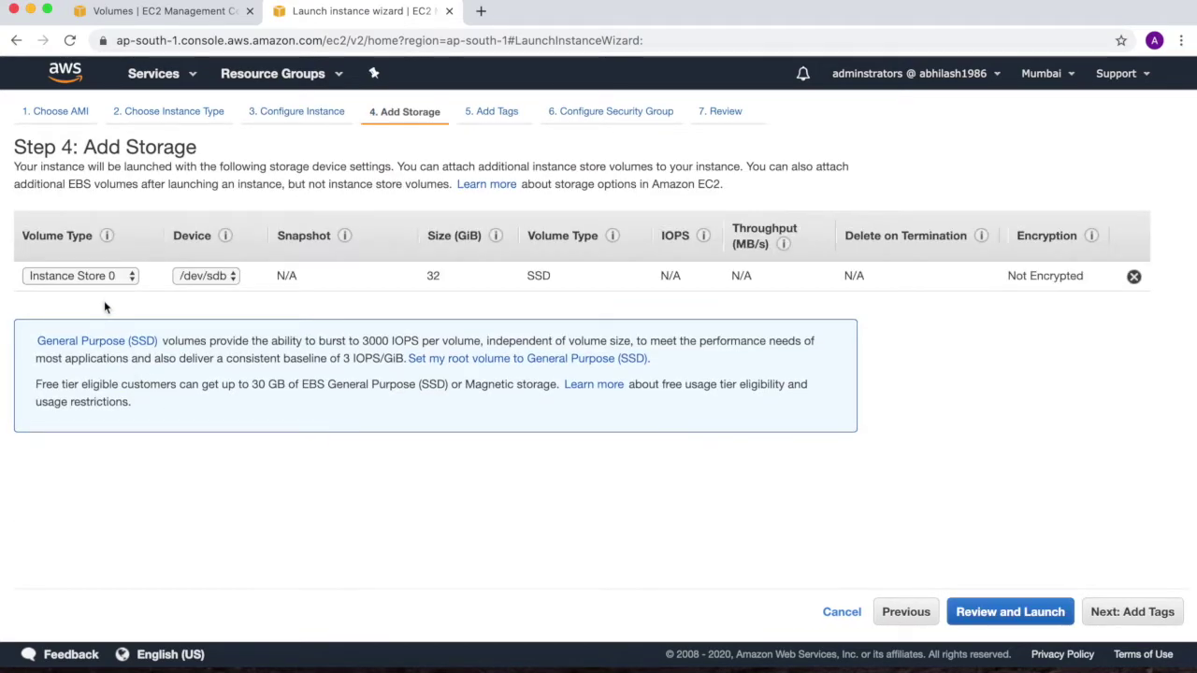
pyautogui.click(116, 280)
pyautogui.click(154, 295)
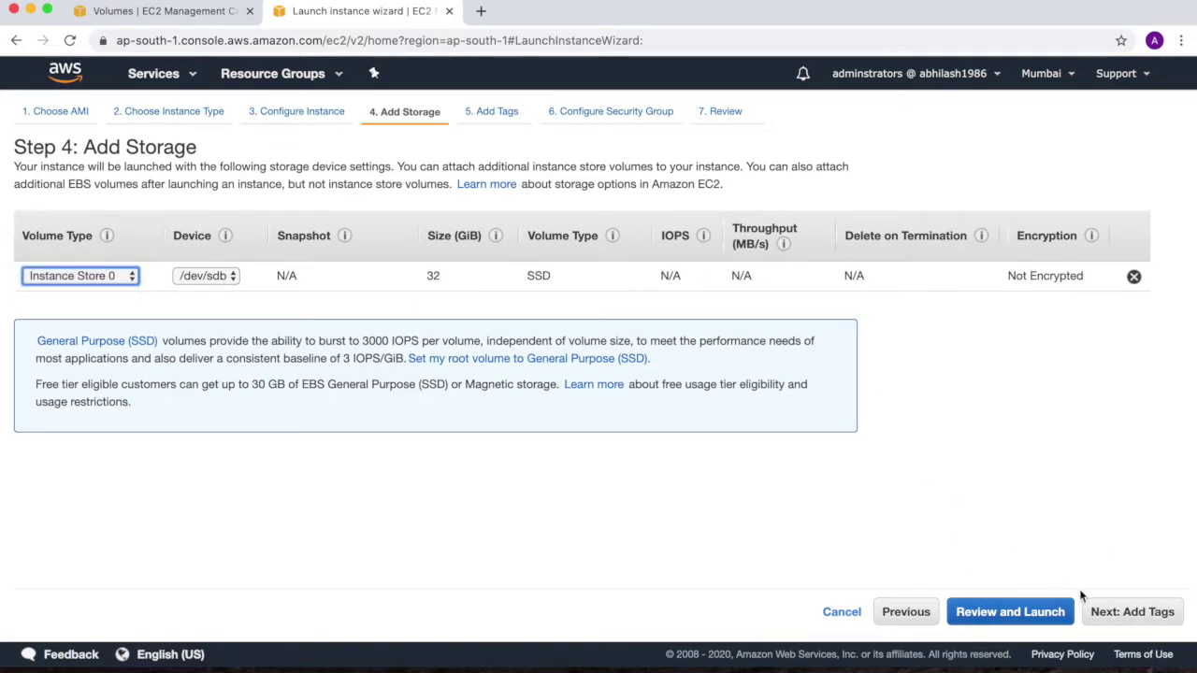
pyautogui.click(1100, 613)
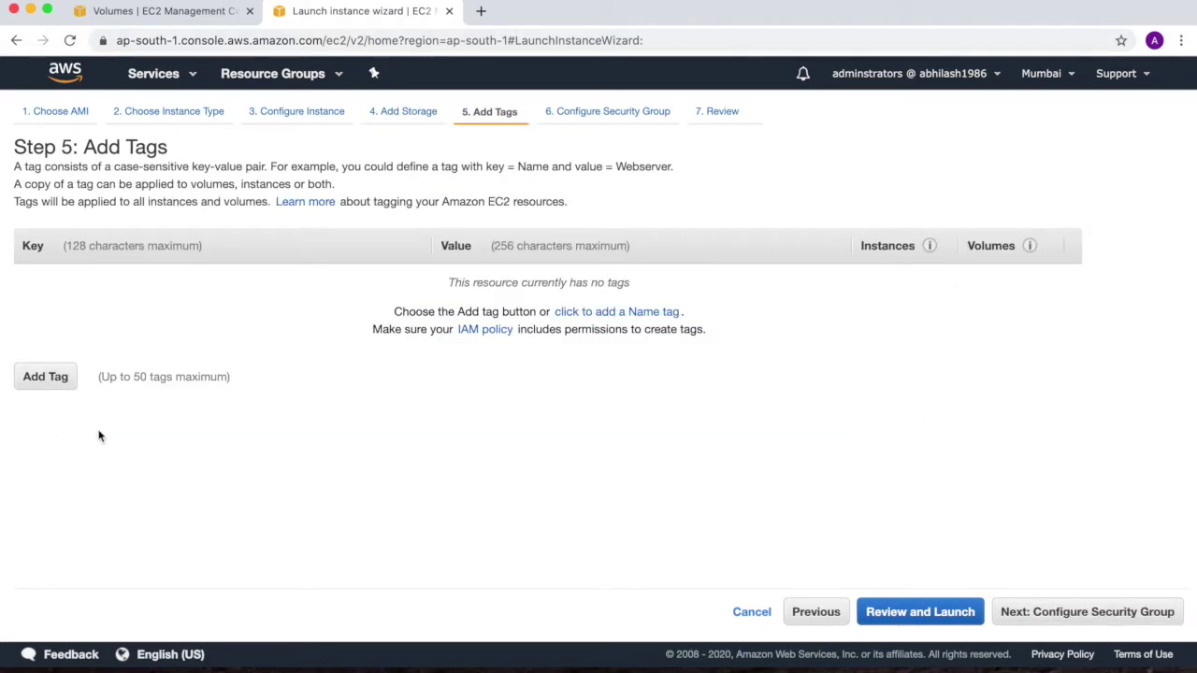
# Add a Name tag with value LinuxInstanceStore and go to security group setup
pyautogui.click(630, 318)
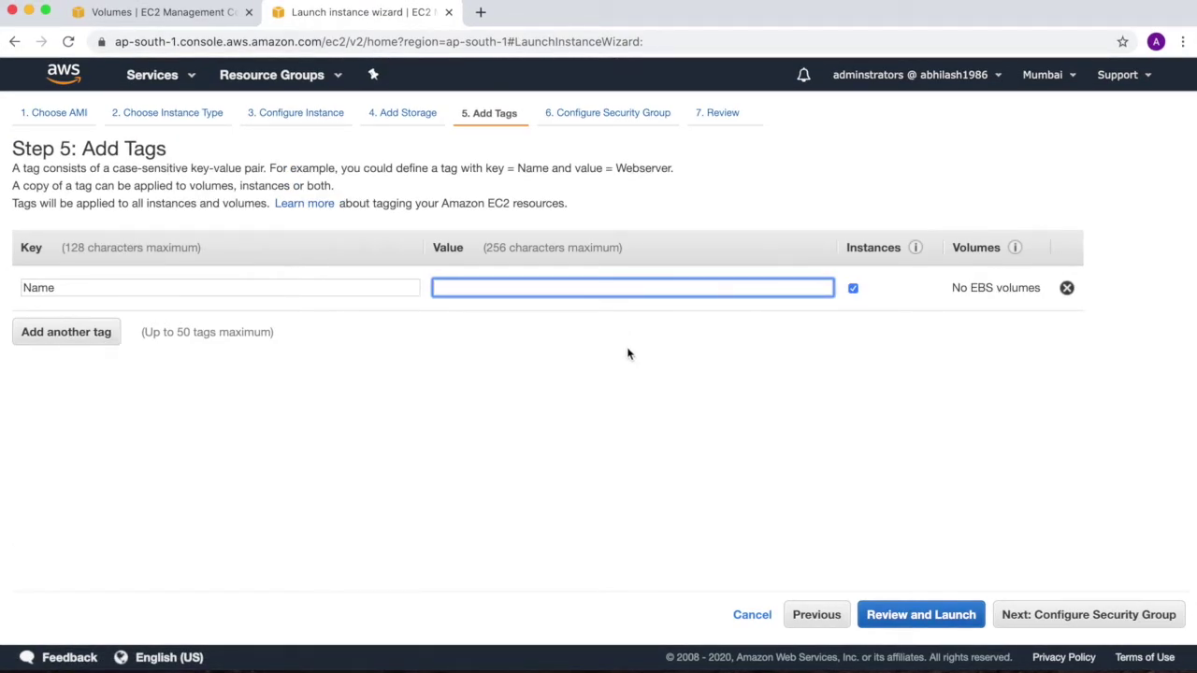
pyautogui.write('Linux')
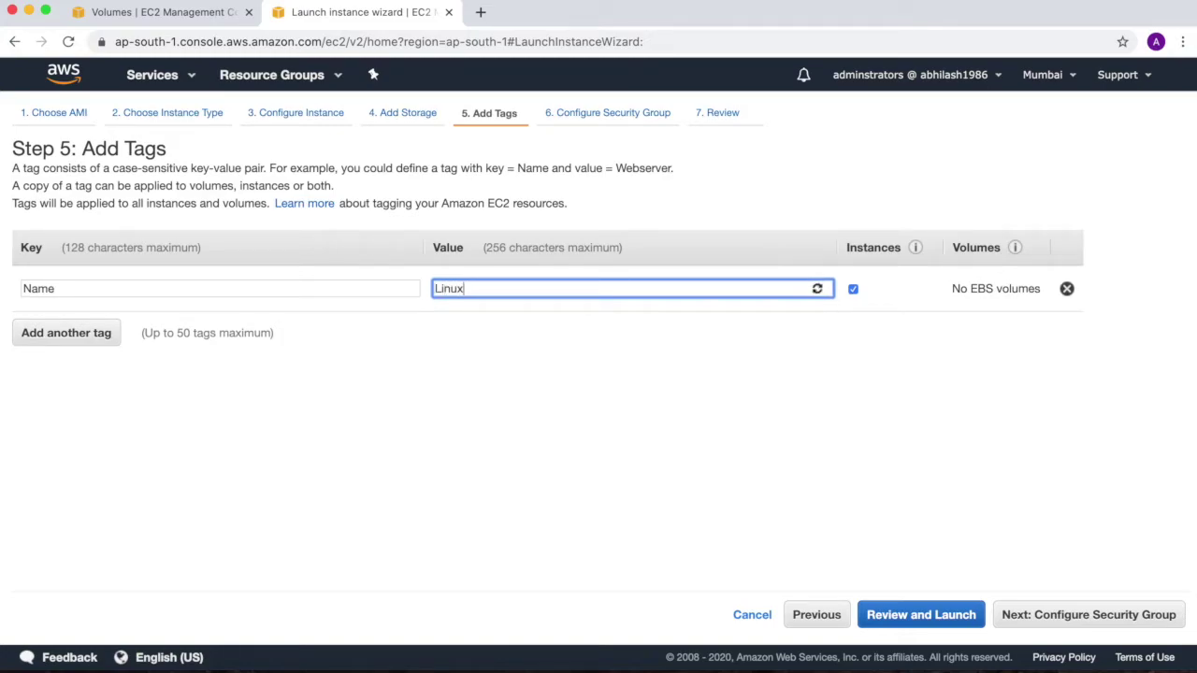
pyautogui.write('InstanceStore')
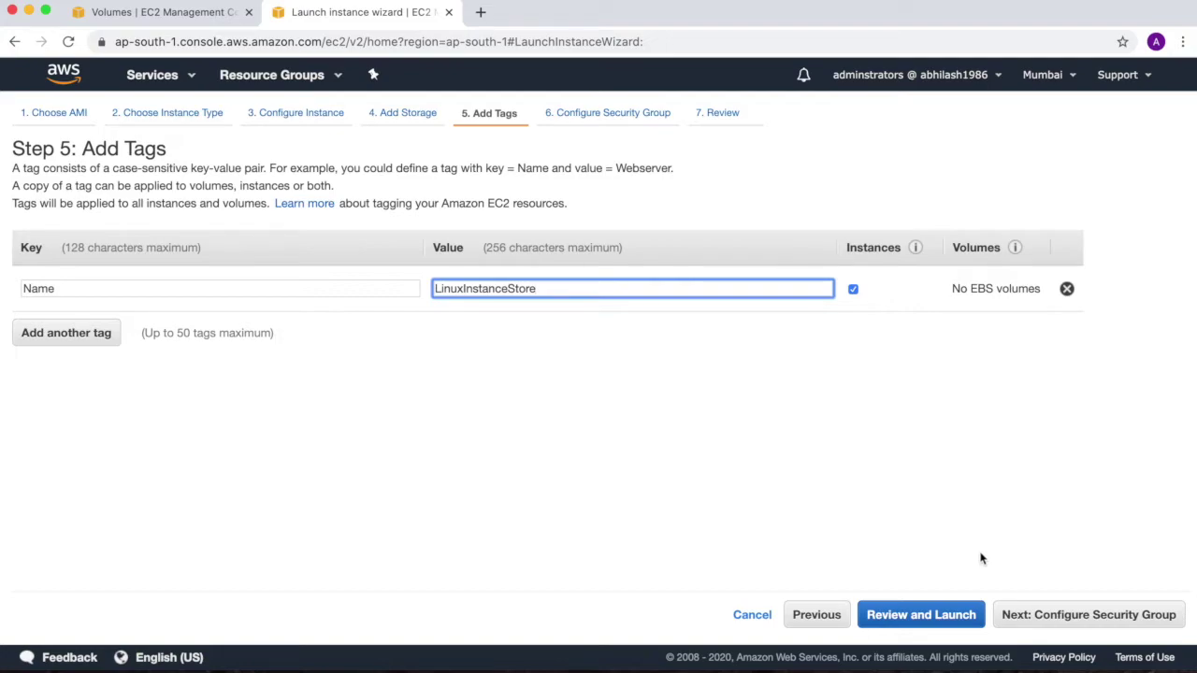
pyautogui.click(1044, 617)
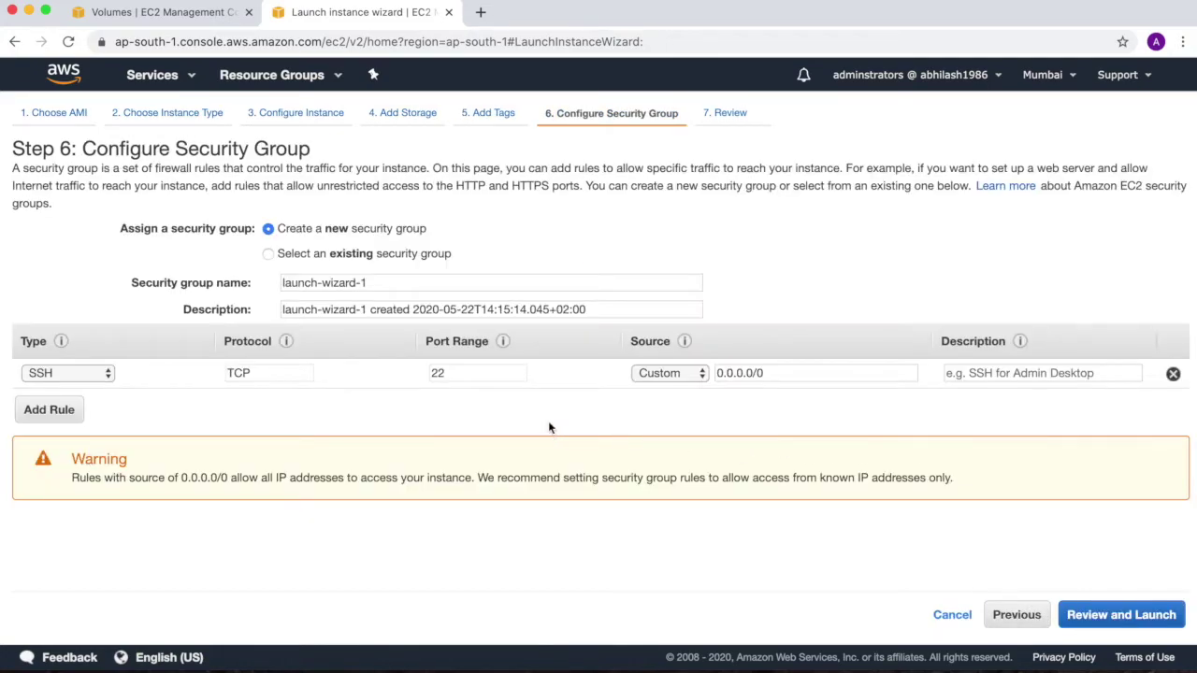
# Assign the existing linux-sg security group instead of windowssg and reach the launch review
pyautogui.click(268, 255)
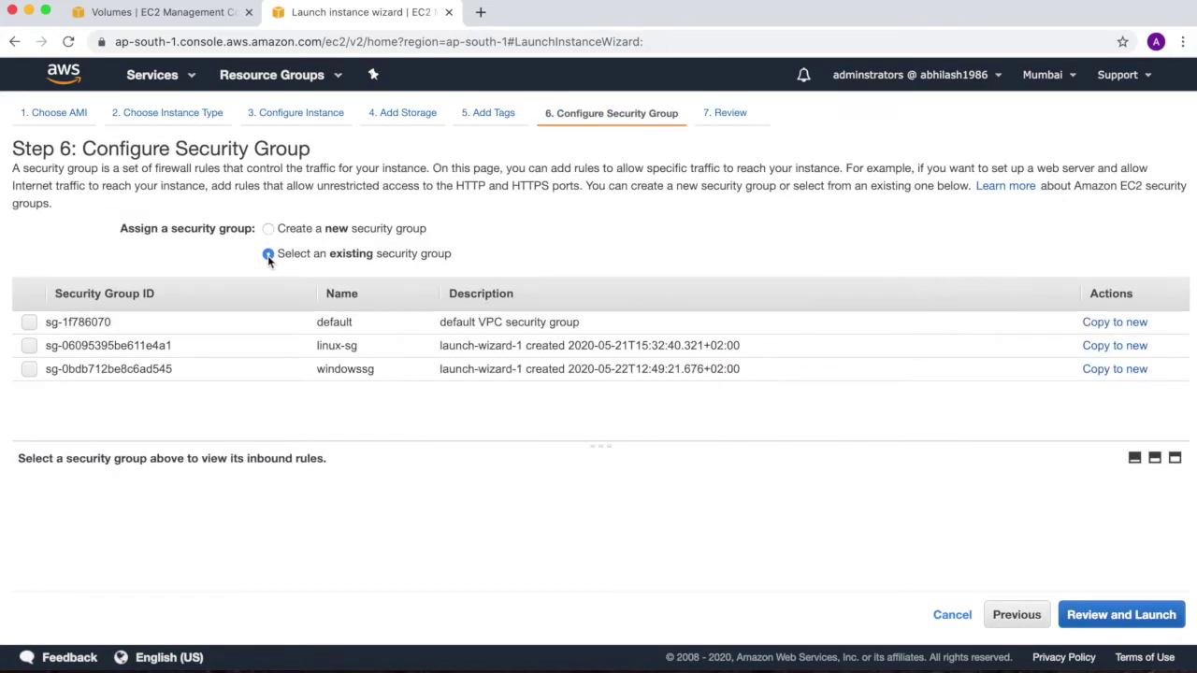
pyautogui.click(29, 370)
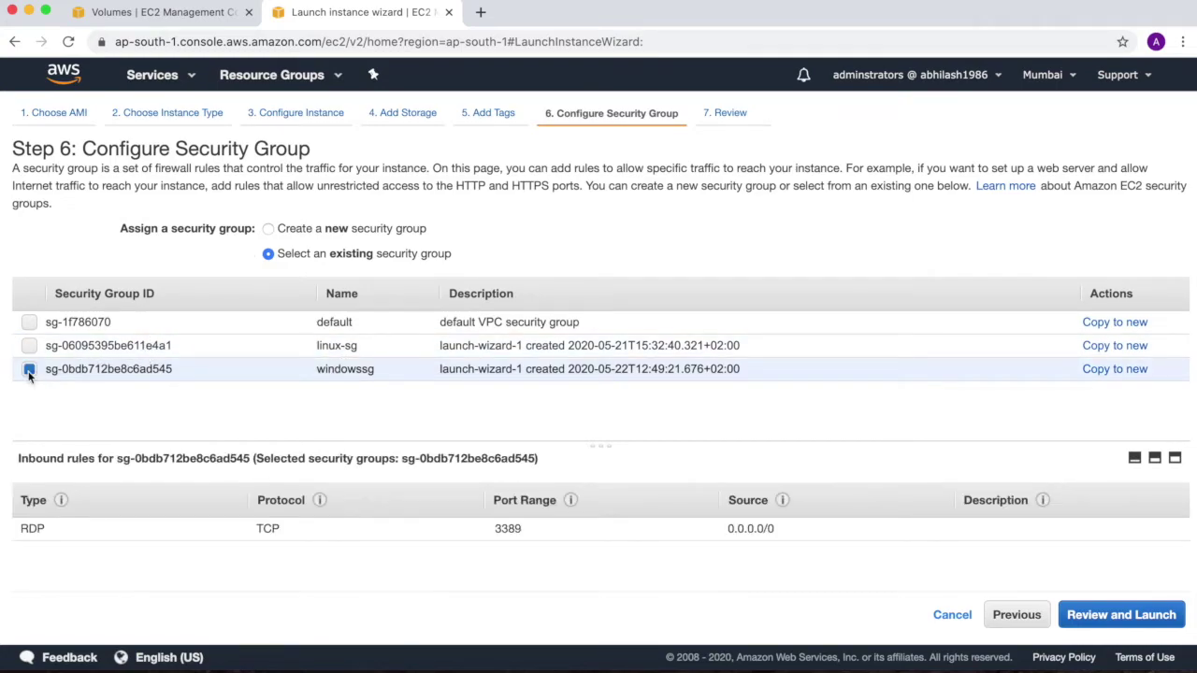
pyautogui.click(1077, 617)
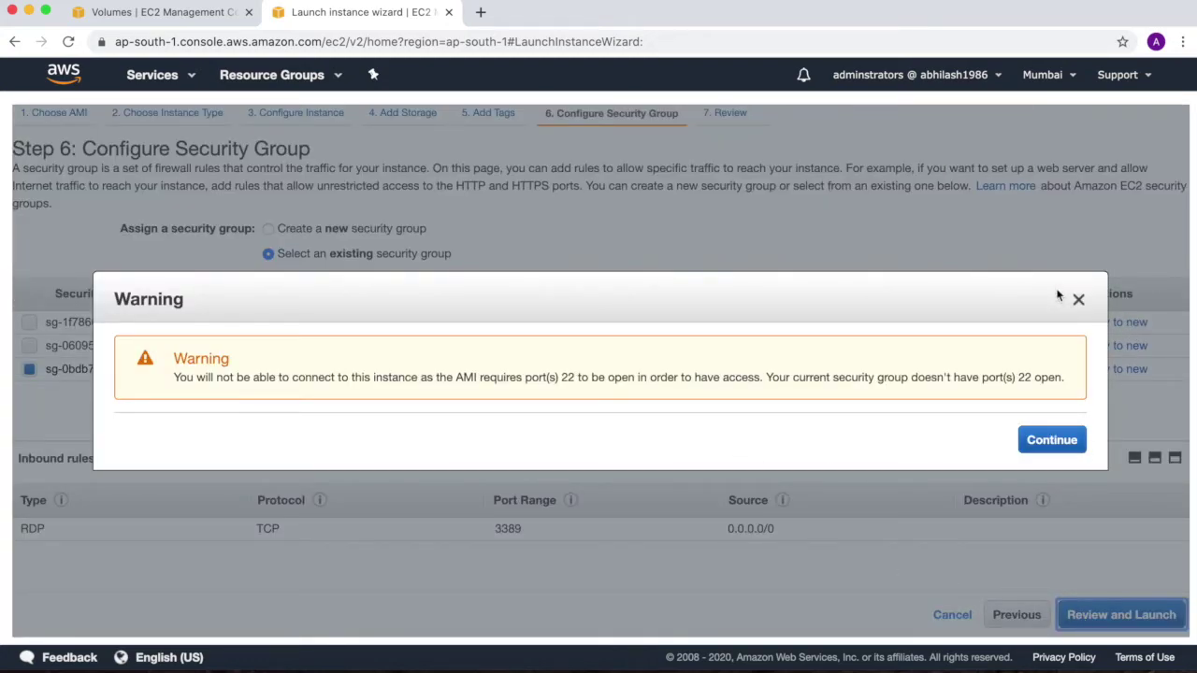
pyautogui.click(1077, 301)
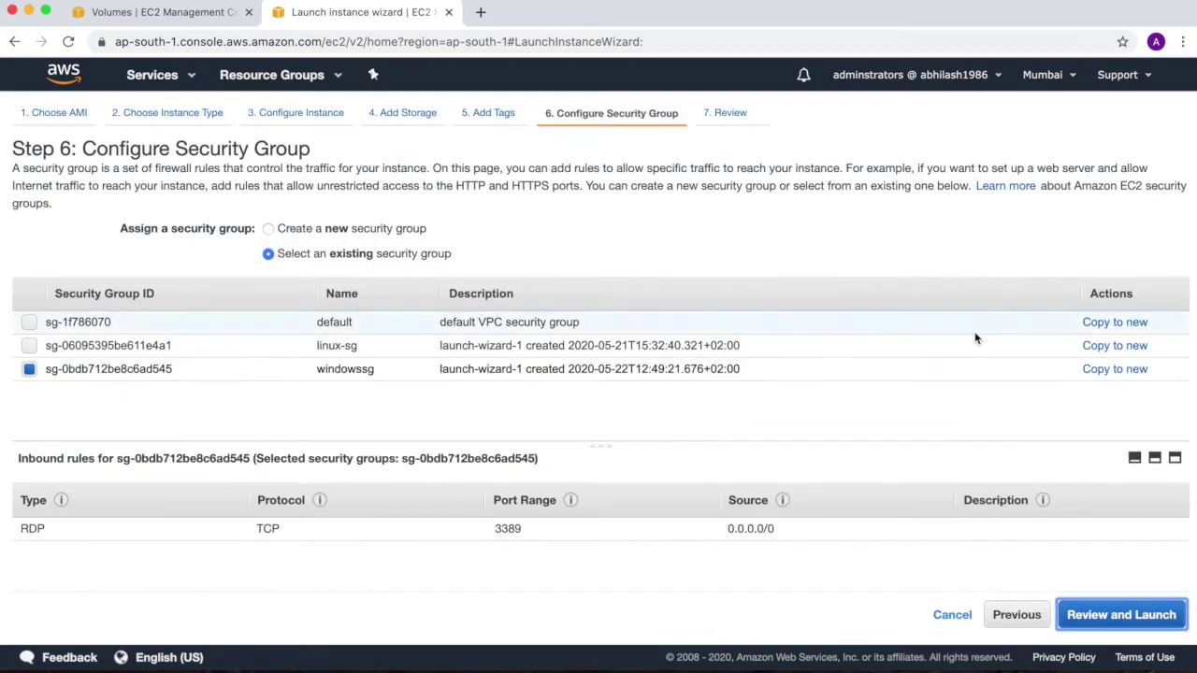
pyautogui.click(29, 345)
pyautogui.click(29, 369)
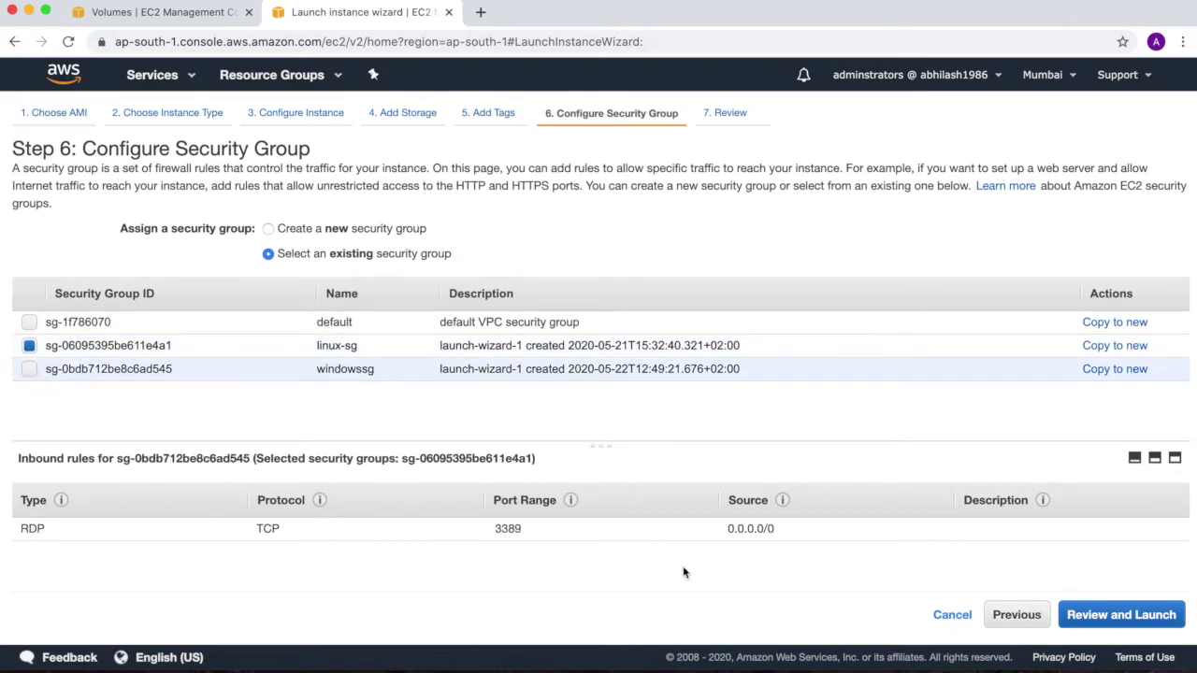
pyautogui.click(1109, 615)
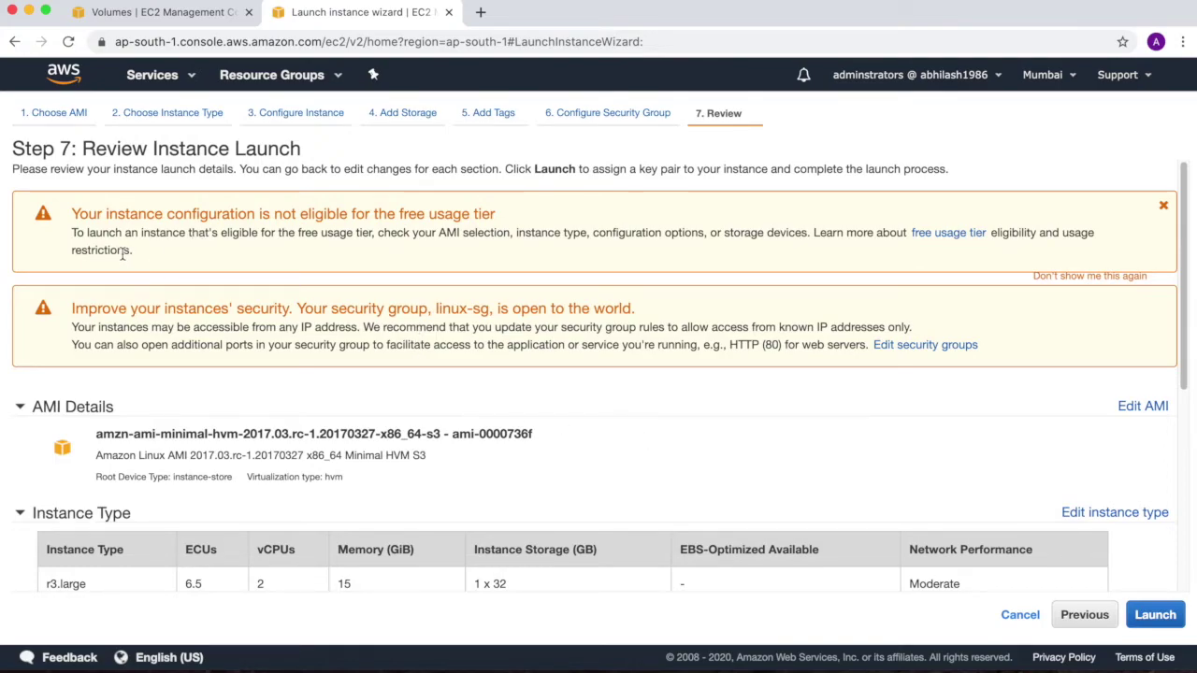
# Launch the instance with the existing linuxkp key pair, acknowledging the private key file
pyautogui.moveTo(137, 235); pyautogui.dragTo(826, 235)
pyautogui.scroll(-3, 641, 381)
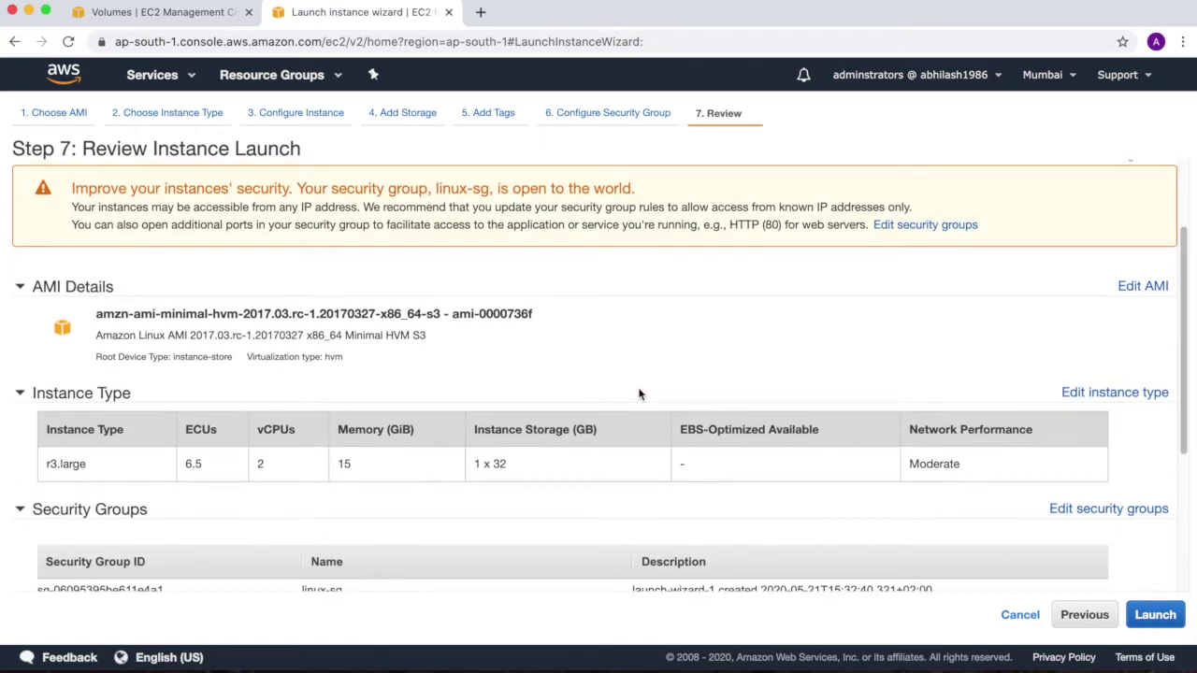
pyautogui.scroll(-5, 639, 393)
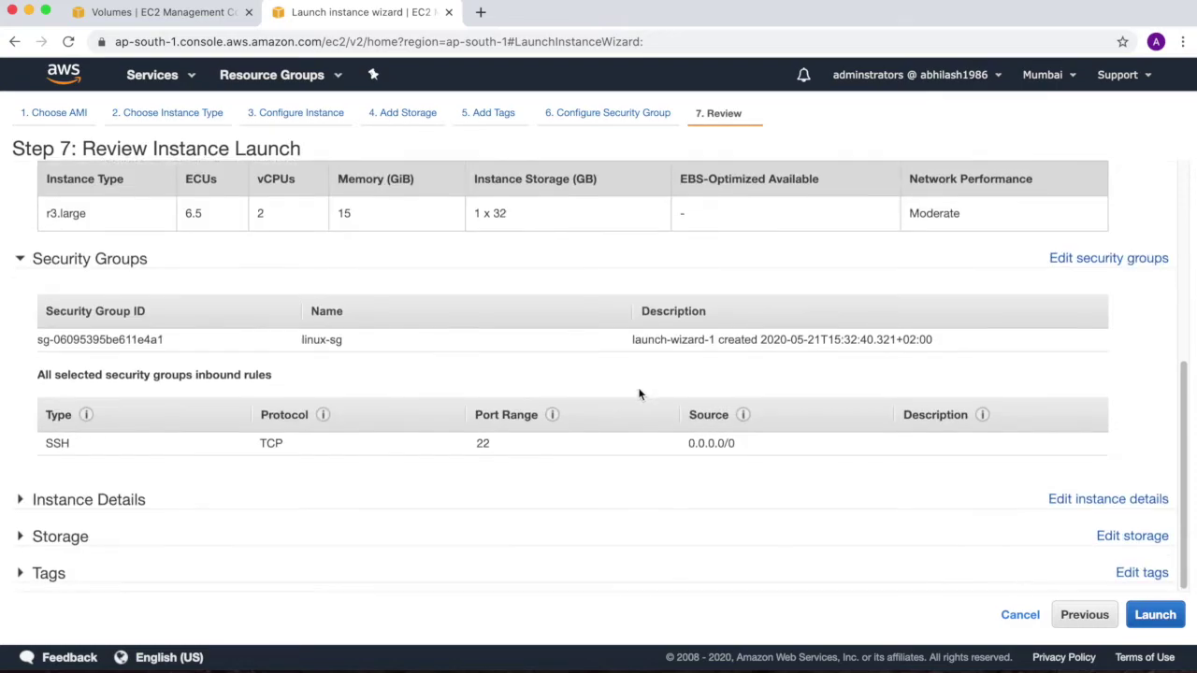
pyautogui.click(1153, 614)
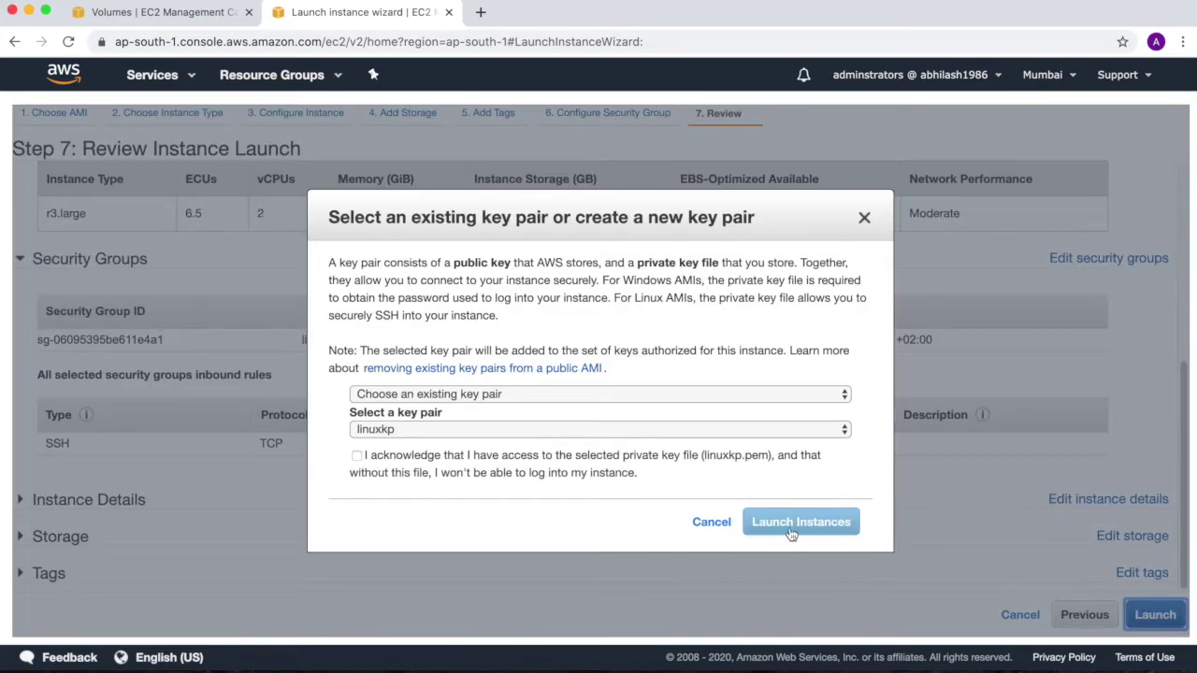
pyautogui.click(632, 394)
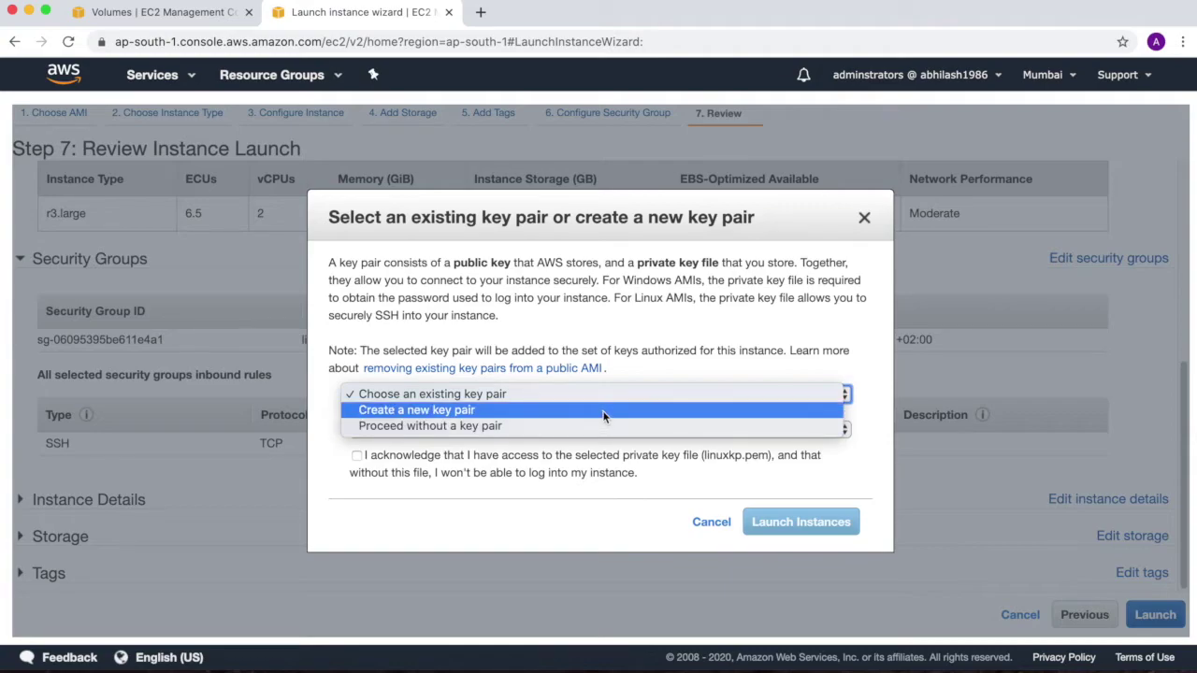
pyautogui.press('Escape')
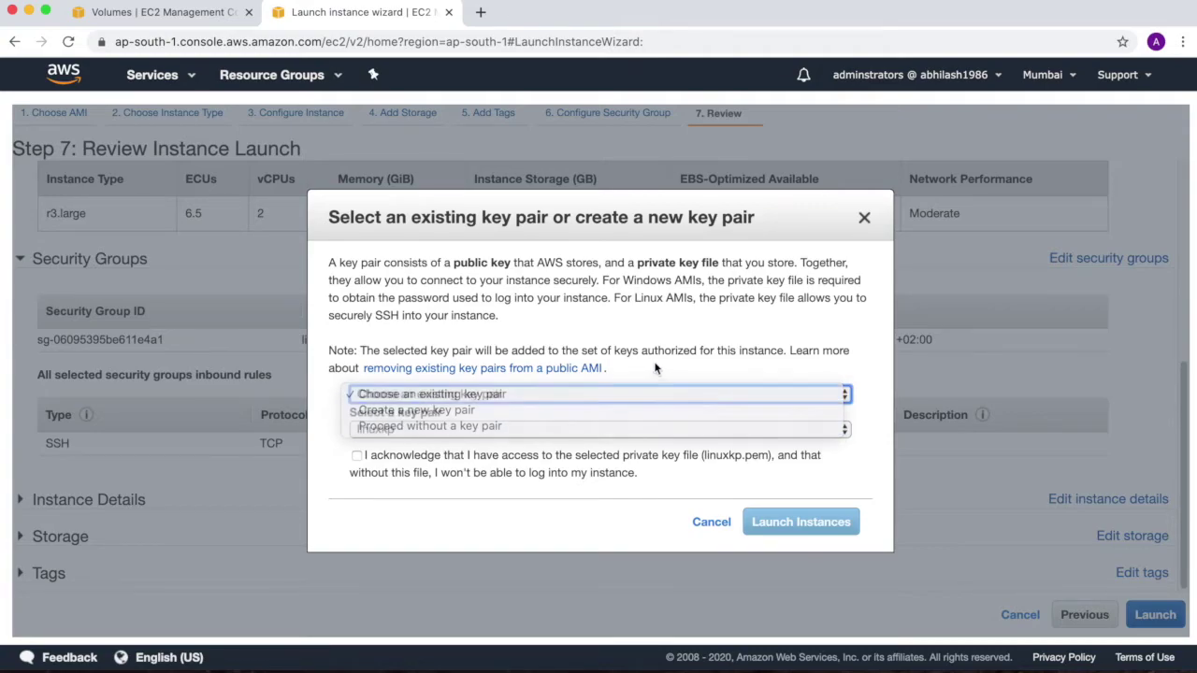
pyautogui.click(356, 456)
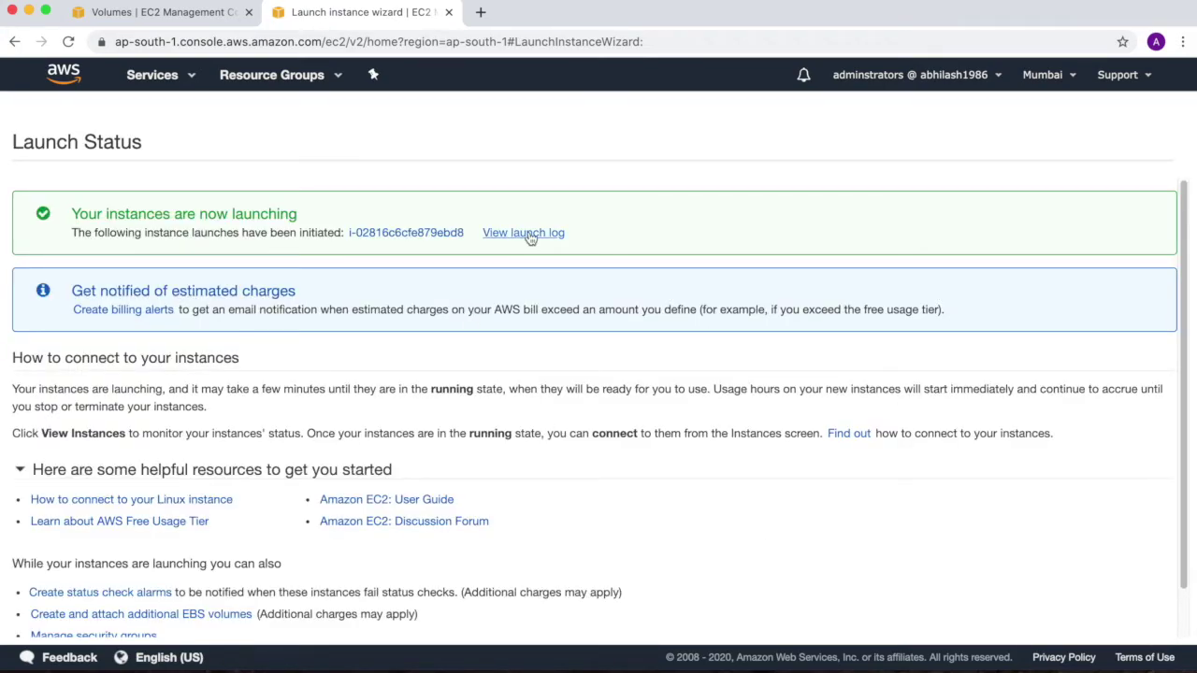
# View the Instances list with LinuxInstanceStore pending, then recall the ssh -i linuxkp.pem command in Terminal
pyautogui.click(524, 233)
pyautogui.scroll(-3, 558, 433)
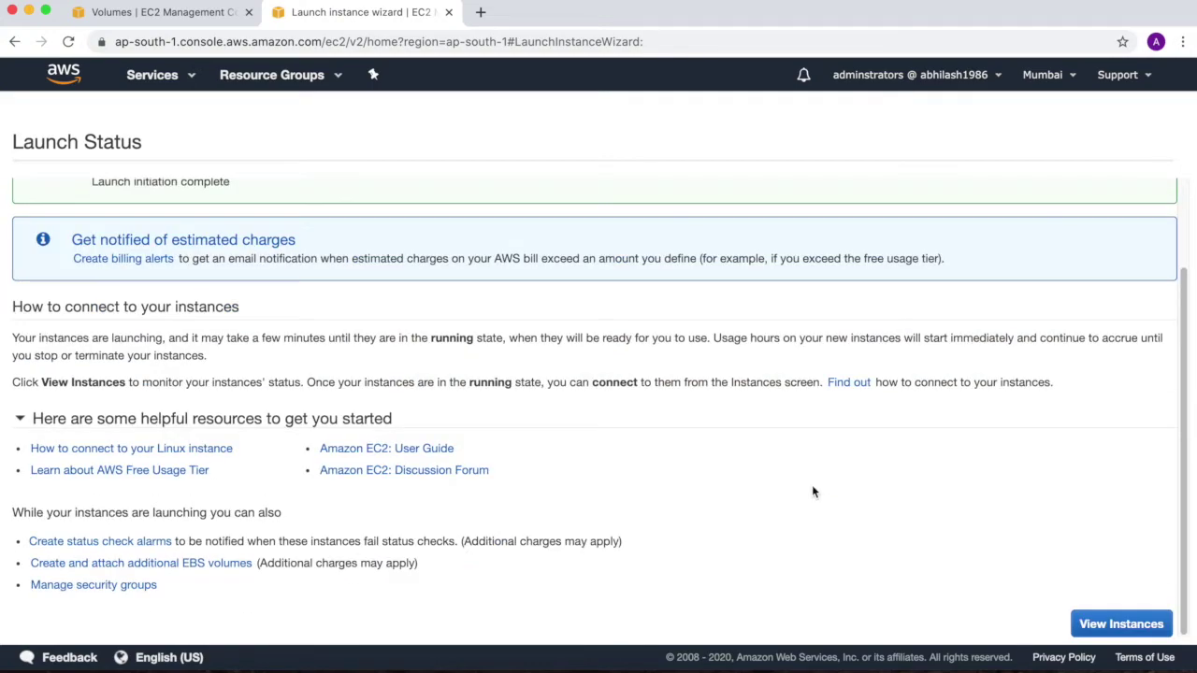
pyautogui.click(1122, 623)
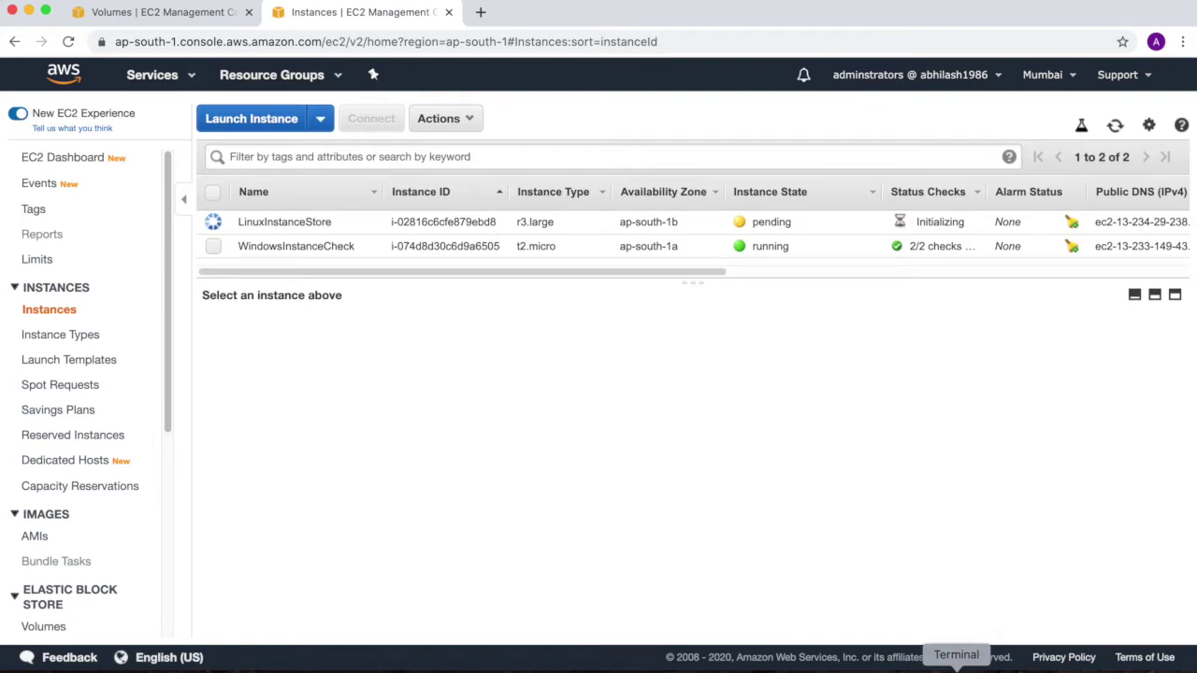
pyautogui.click(955, 668)
pyautogui.press('Up')
pyautogui.press('Up')
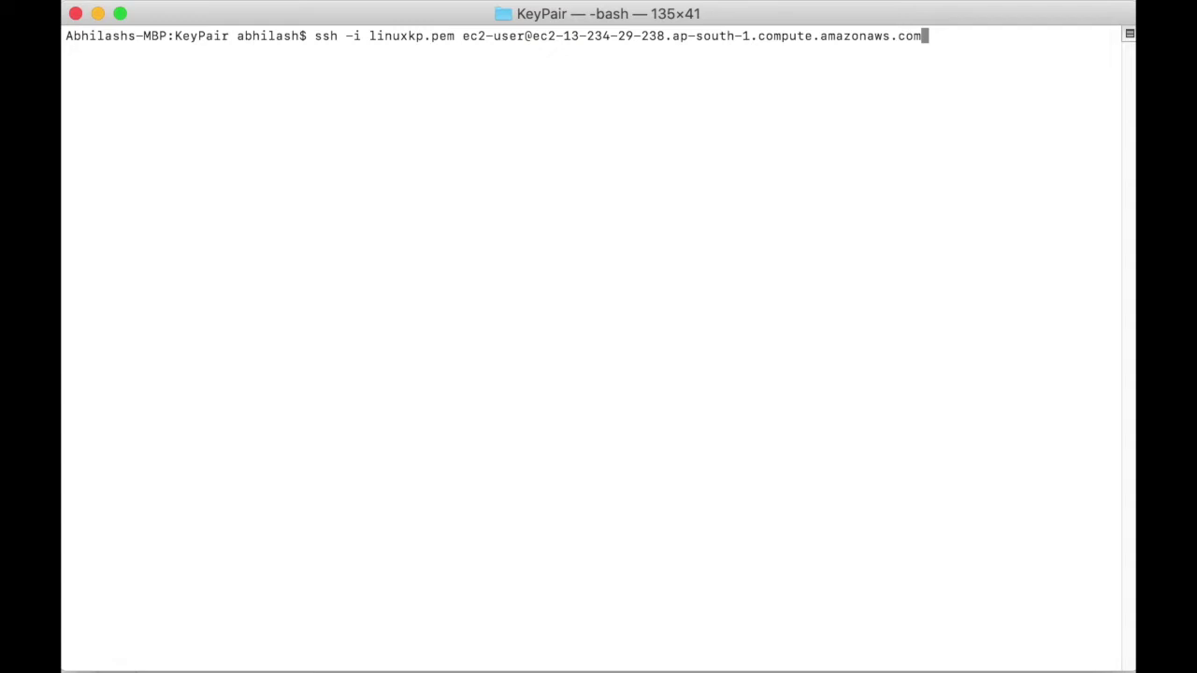
# Connect to the Linux instance over SSH and list the home folder with ls
pyautogui.press('Return')
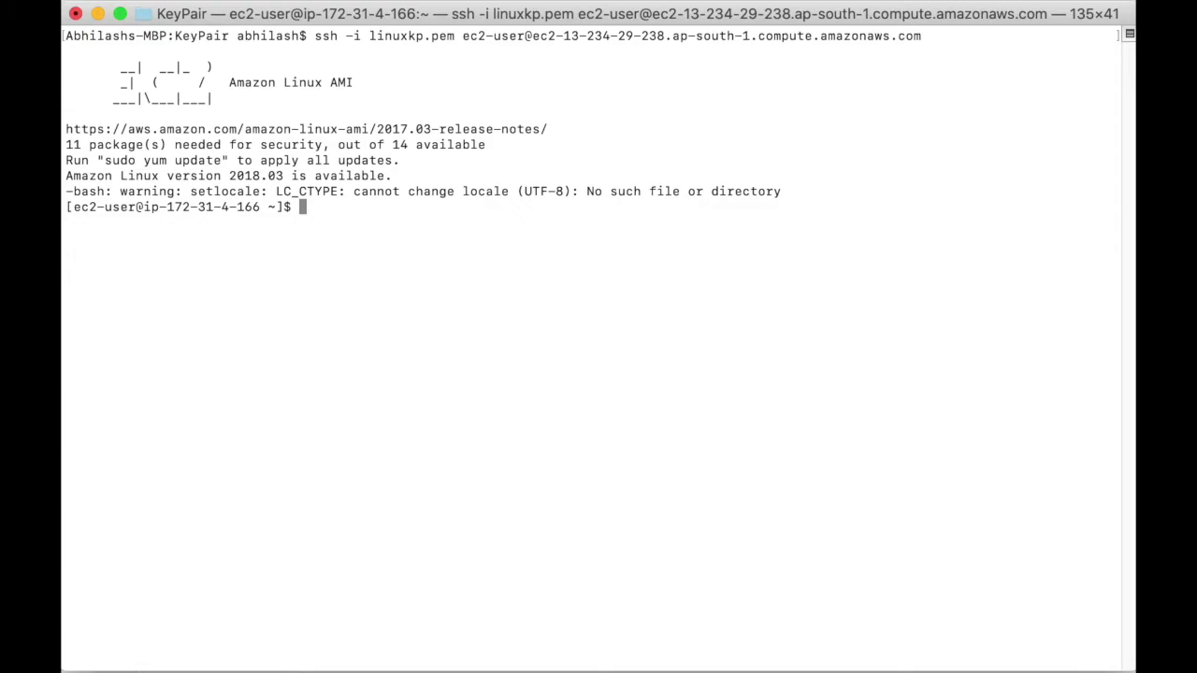
pyautogui.write('ls')
pyautogui.press('Return')
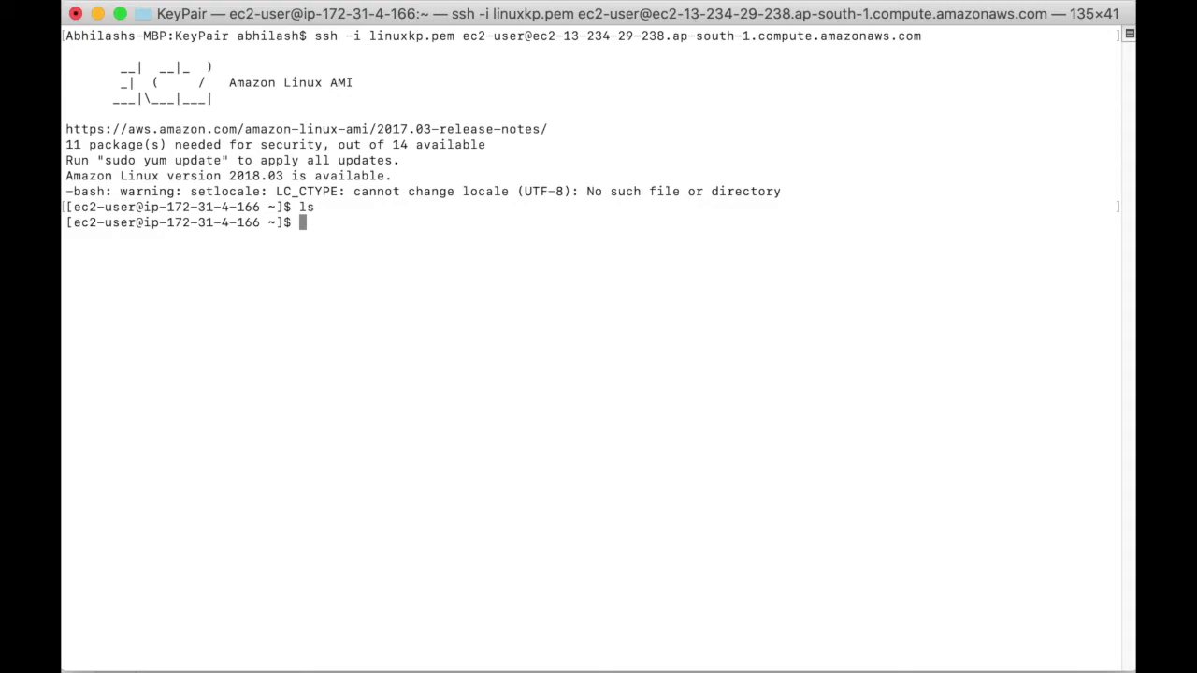
# Create folder test containing an empty testfile, then exit the SSH session
pyautogui.write('mkdir test')
pyautogui.press('Return')
pyautogui.write('cd test')
pyautogui.press('Return')
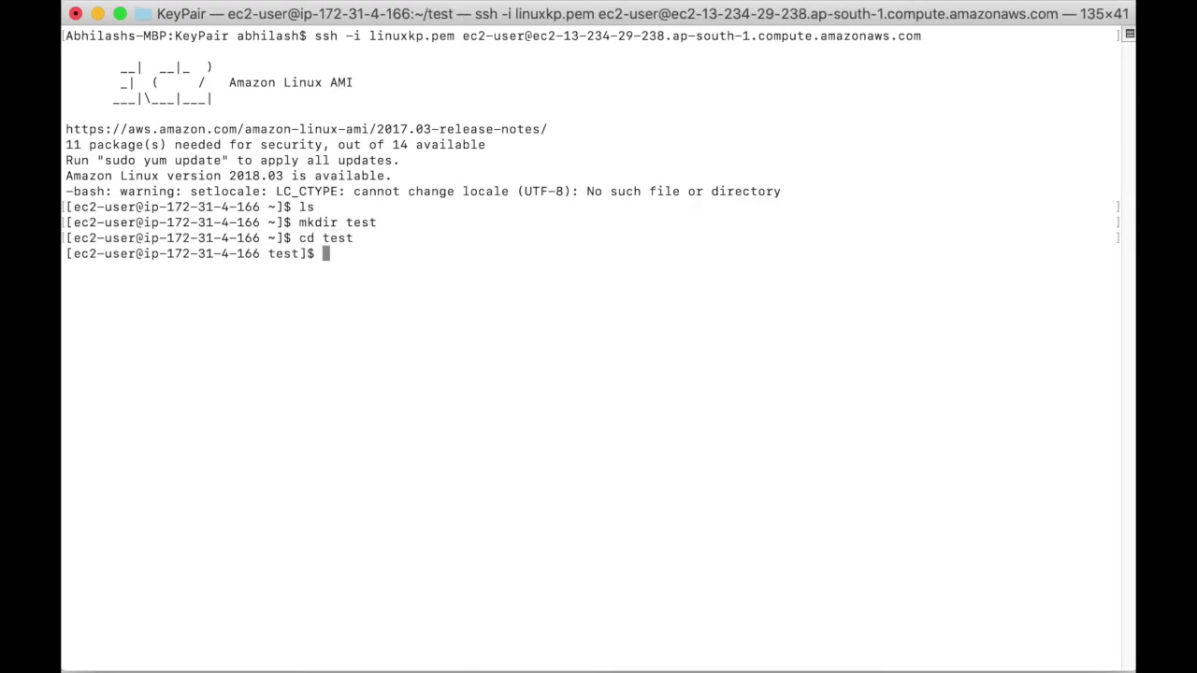
pyautogui.write('touch testfile')
pyautogui.press('Return')
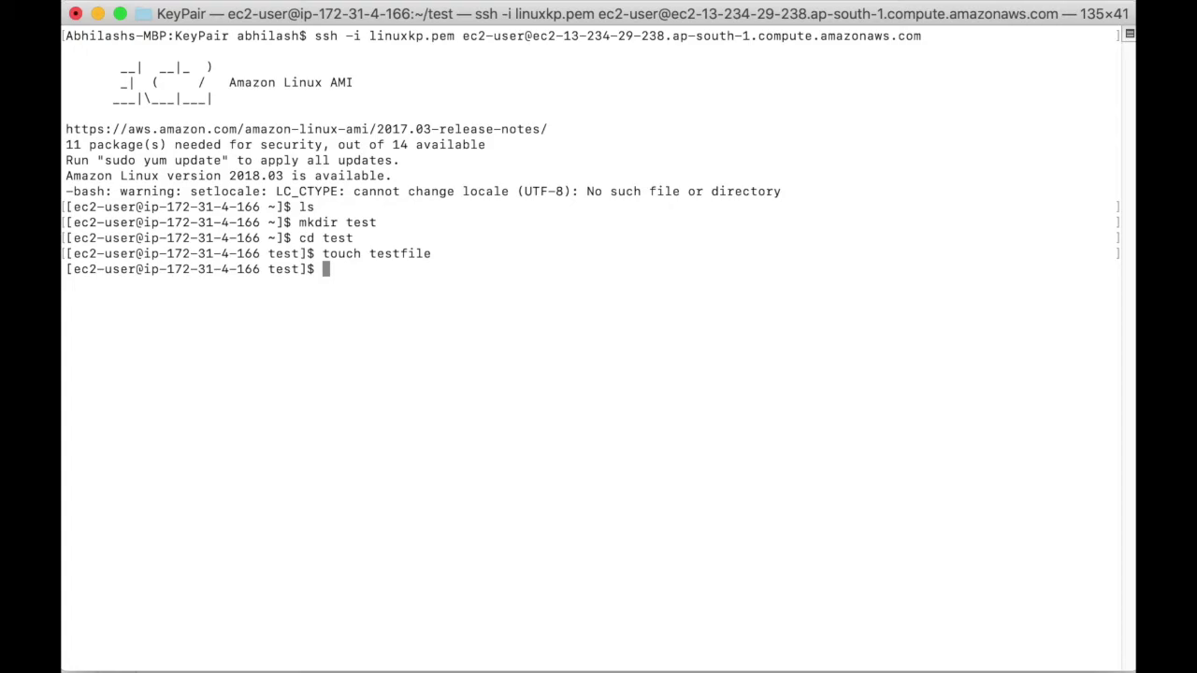
pyautogui.write('exit')
pyautogui.press('Return')
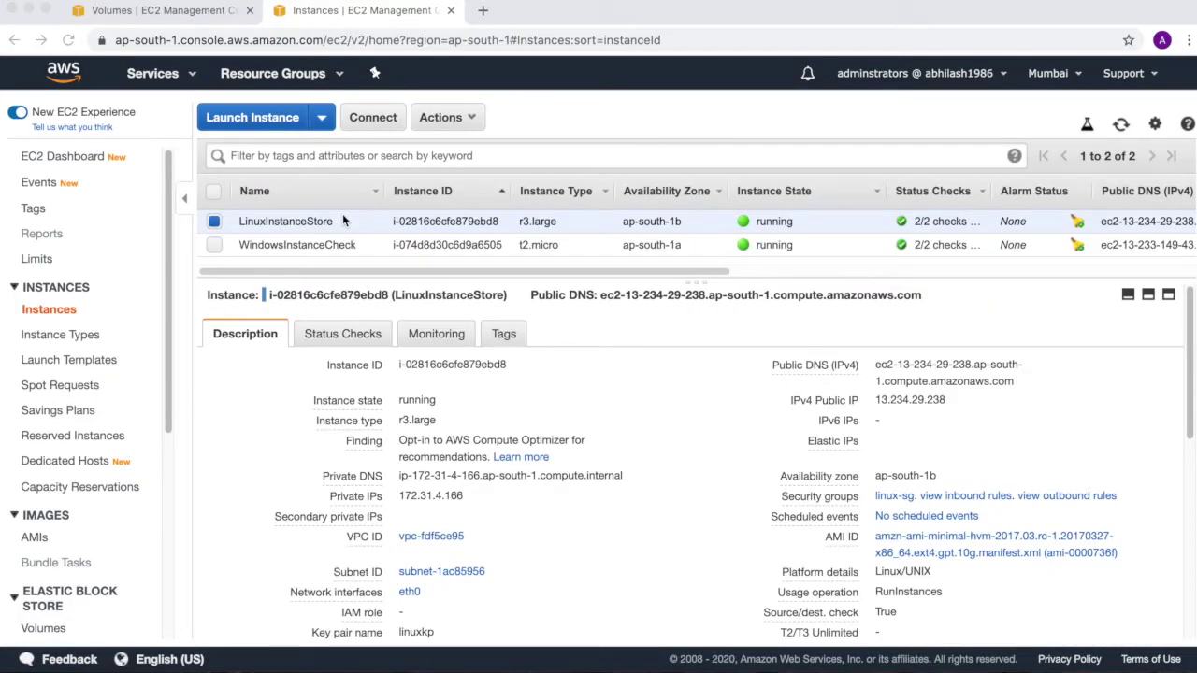
# Select only LinuxInstanceStore in the Instances list and open its Actions menu
pyautogui.click(217, 245)
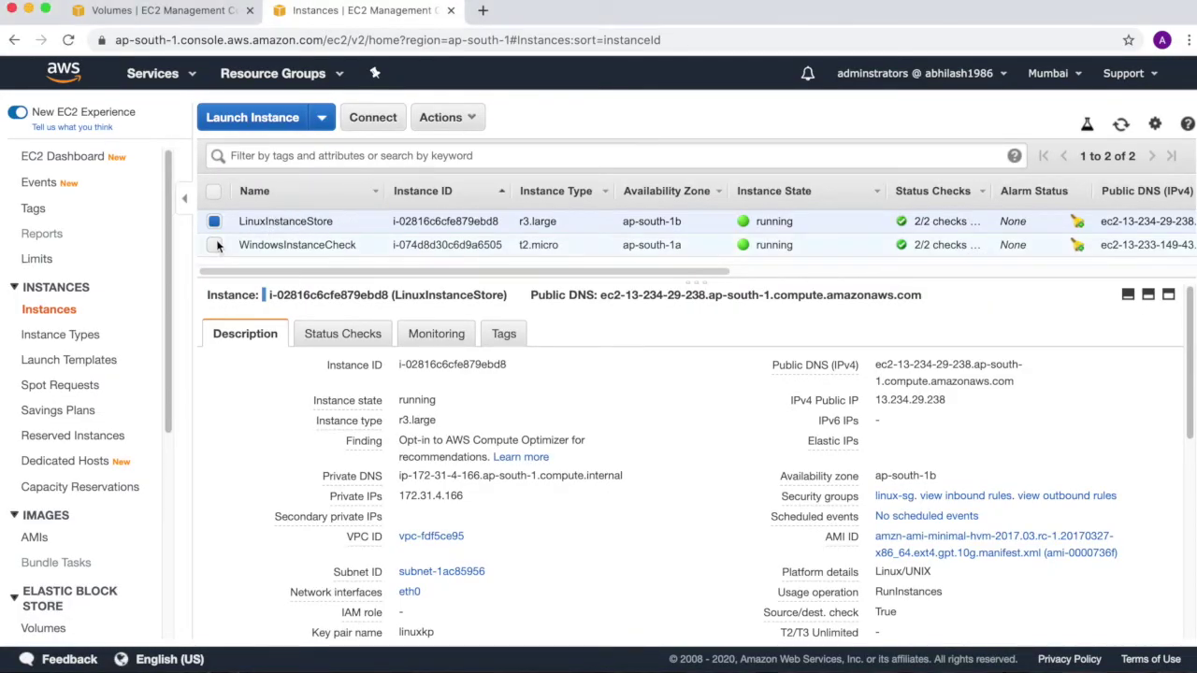
pyautogui.click(216, 245)
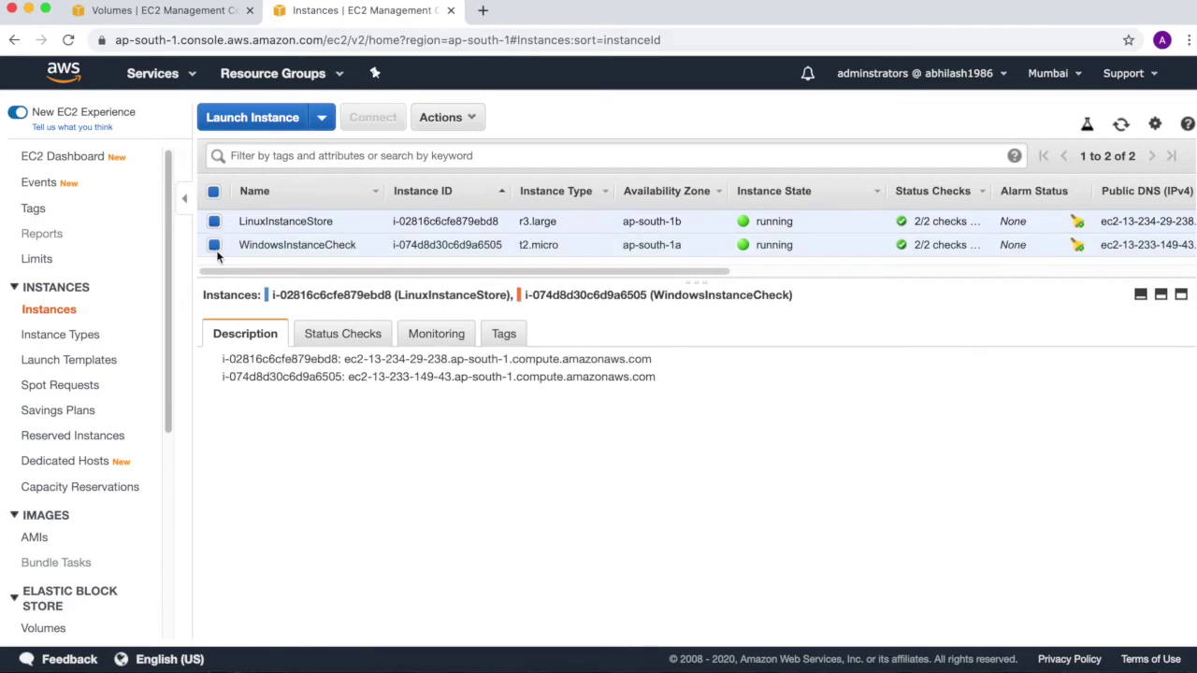
pyautogui.click(214, 245)
pyautogui.click(458, 118)
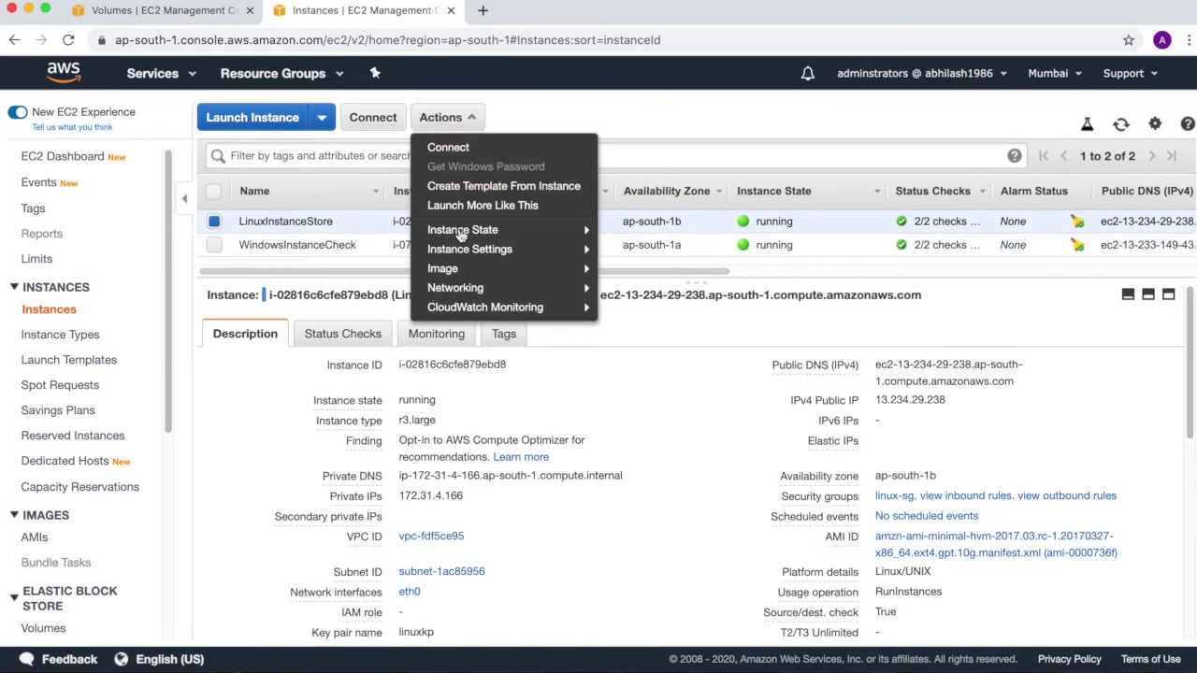
# Terminate LinuxInstanceStore via Instance State and confirm Yes, Terminate
pyautogui.moveTo(467, 233)
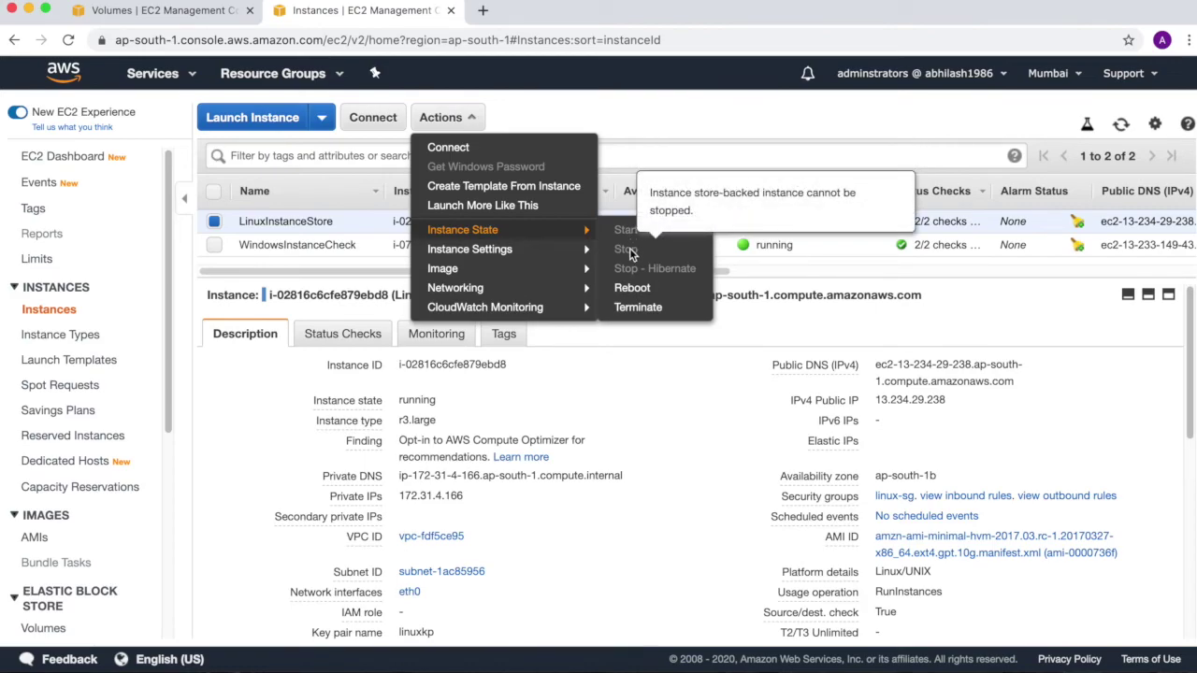
pyautogui.click(632, 306)
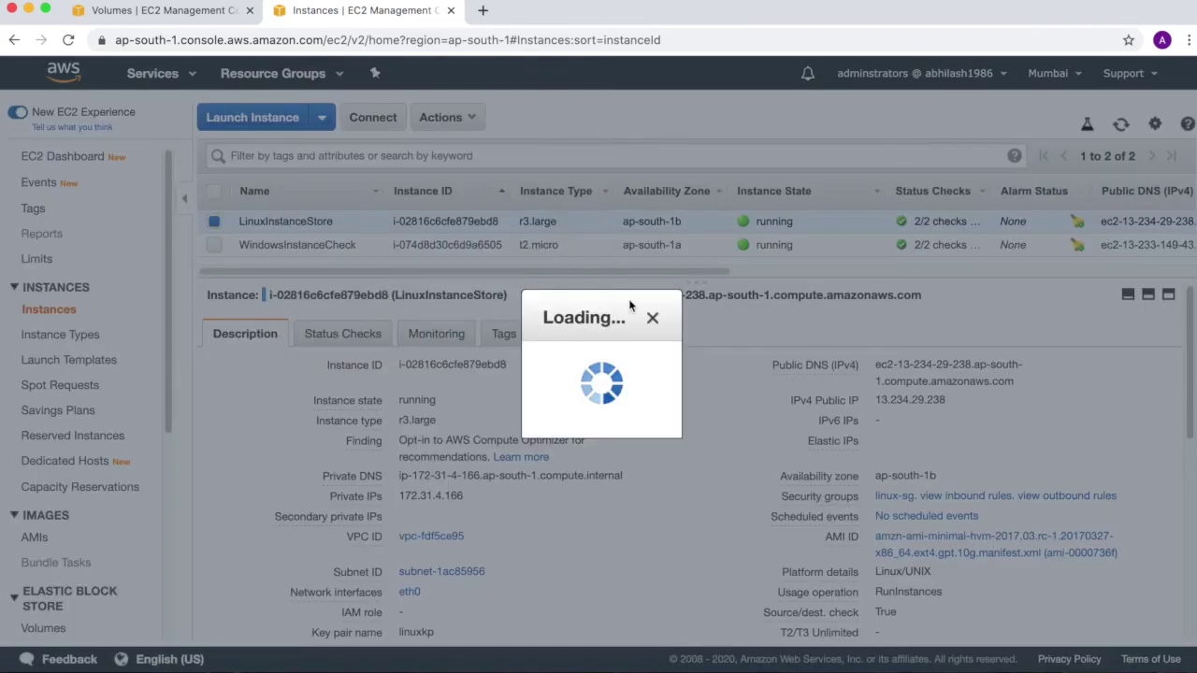
pyautogui.moveTo(558, 337); pyautogui.dragTo(807, 354)
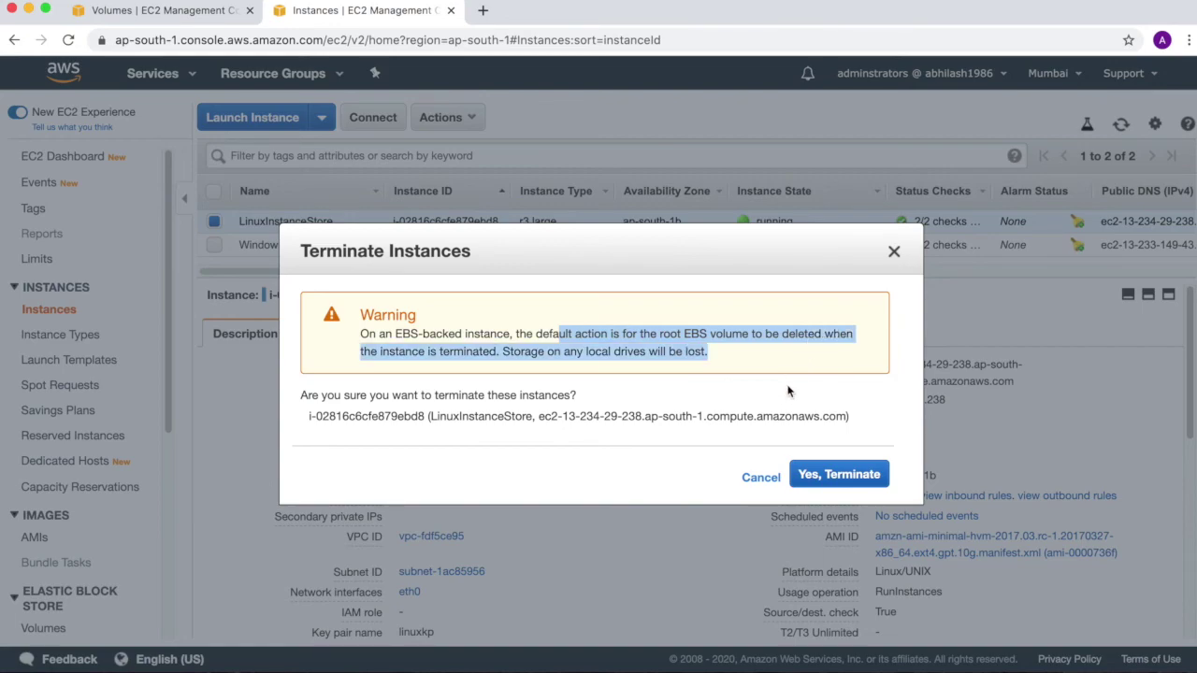
pyautogui.click(802, 472)
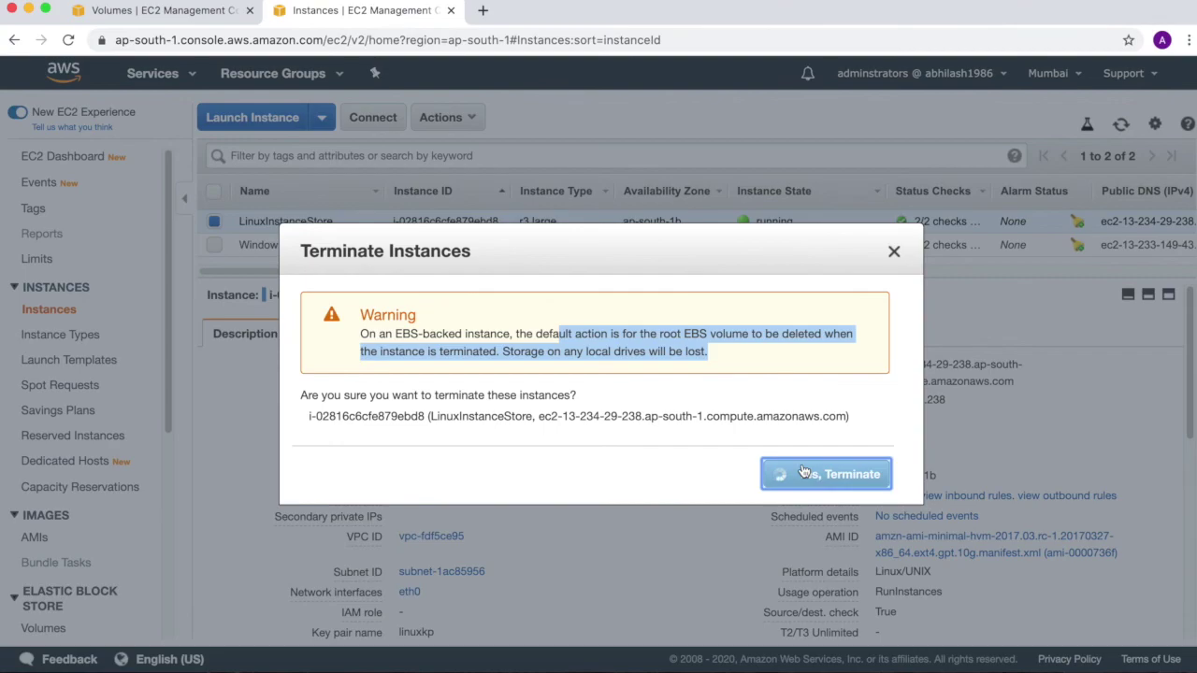